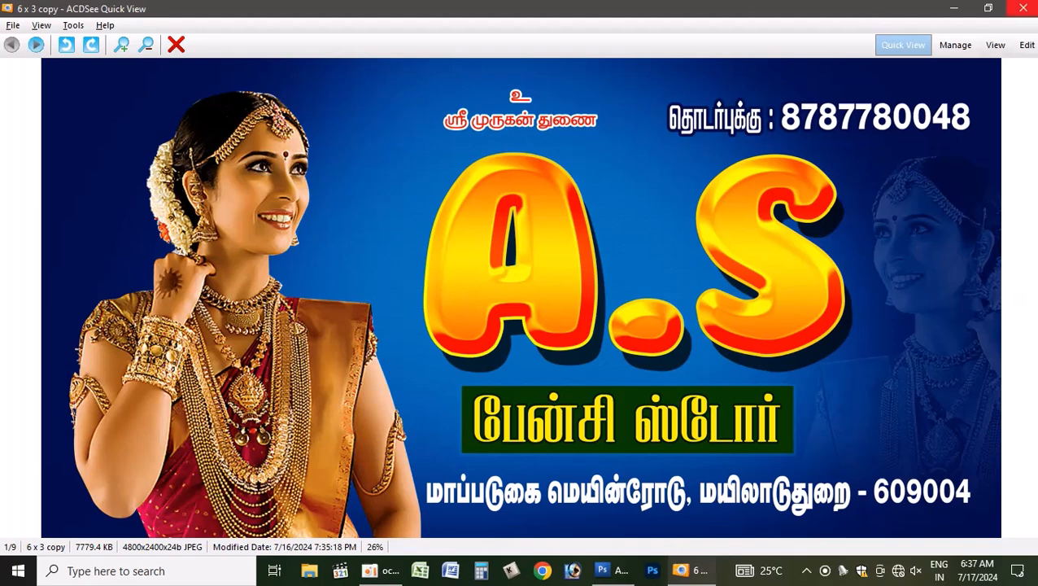
Close the preview image, switch to Adobe Photoshop and open the 6 x 3 PSD file from the desktop
left_click(1022, 8)
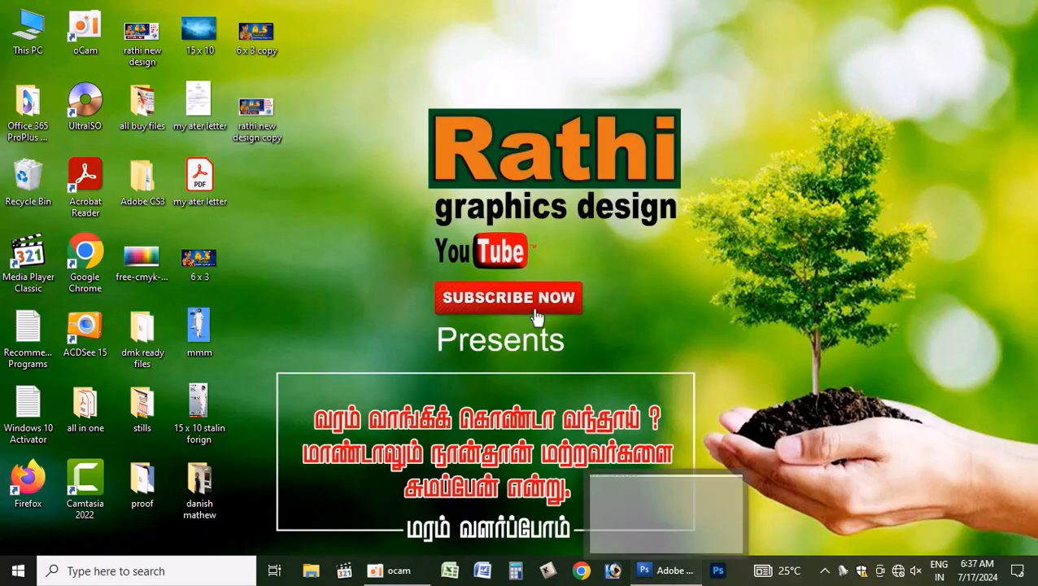
left_click(667, 569)
key("ctrl+o")
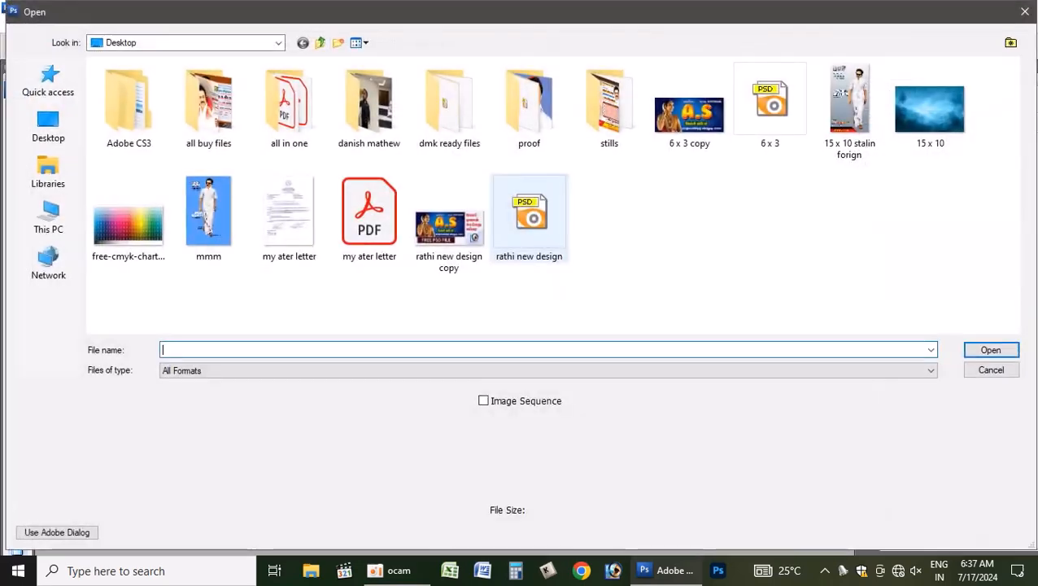
left_click(524, 226)
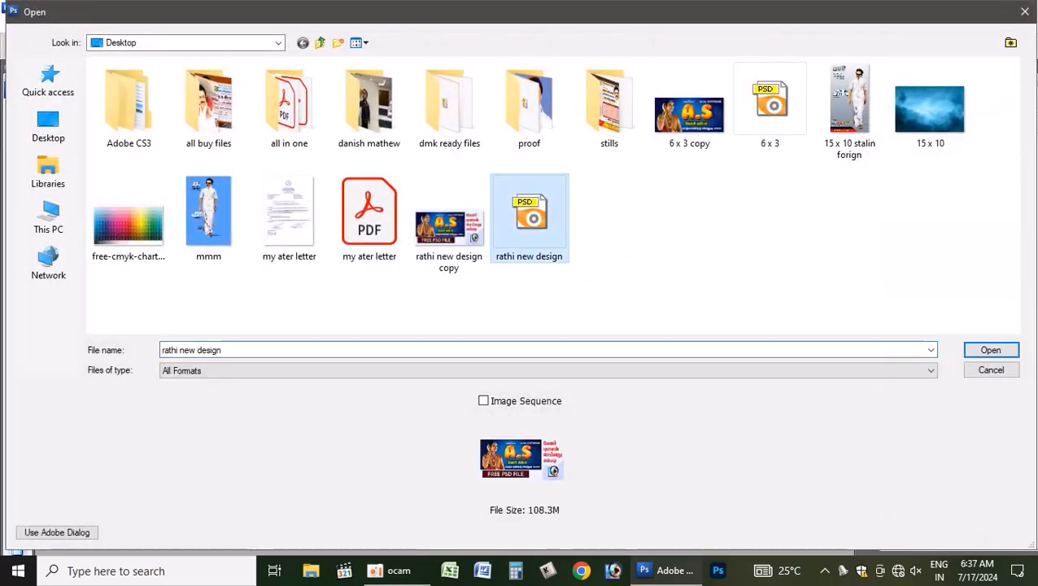
left_click(770, 109)
left_click(990, 349)
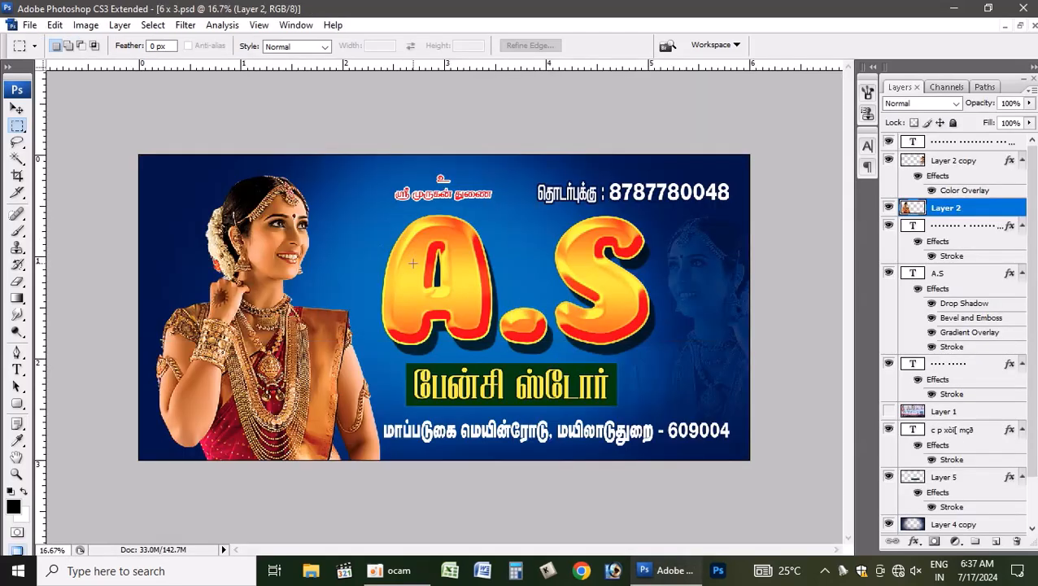
Examine the A.S lettering on the banner up close, including its bevel, gradient and stroke
key("v")
scroll(411, 259, "up", 4)
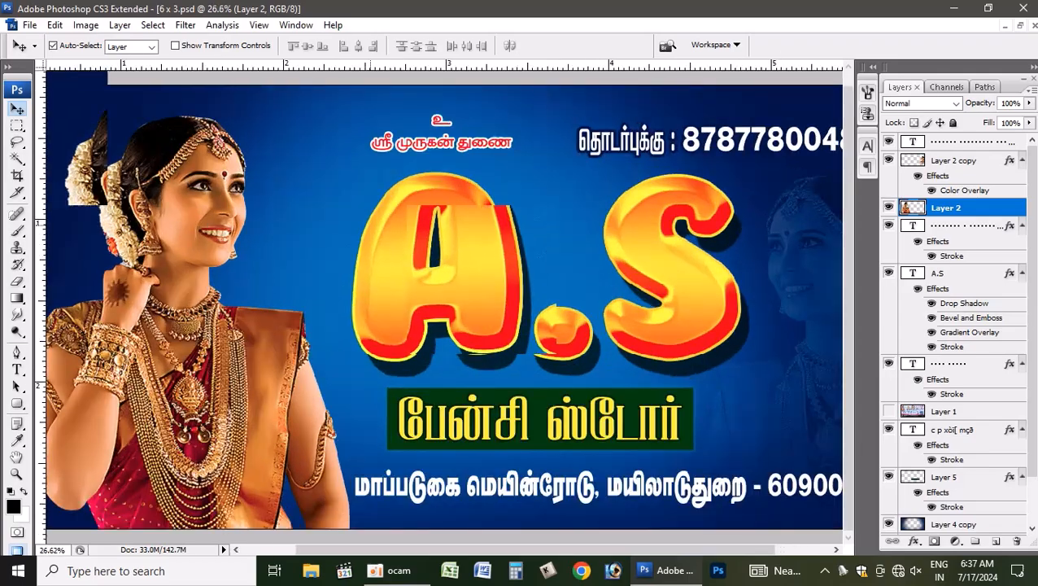
scroll(322, 243, "up", 4)
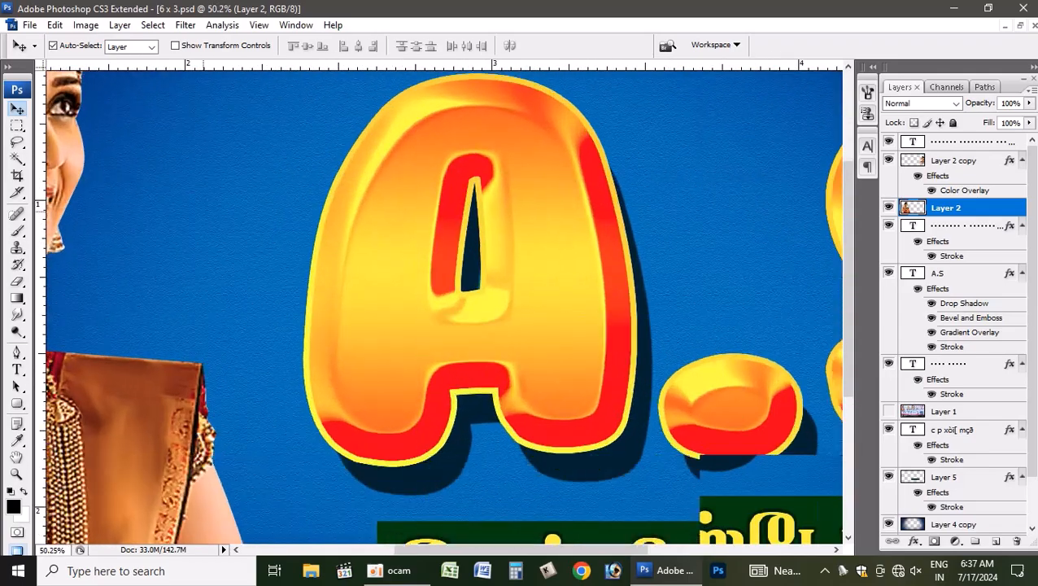
scroll(236, 257, "up", 2)
scroll(236, 256, "down", 4)
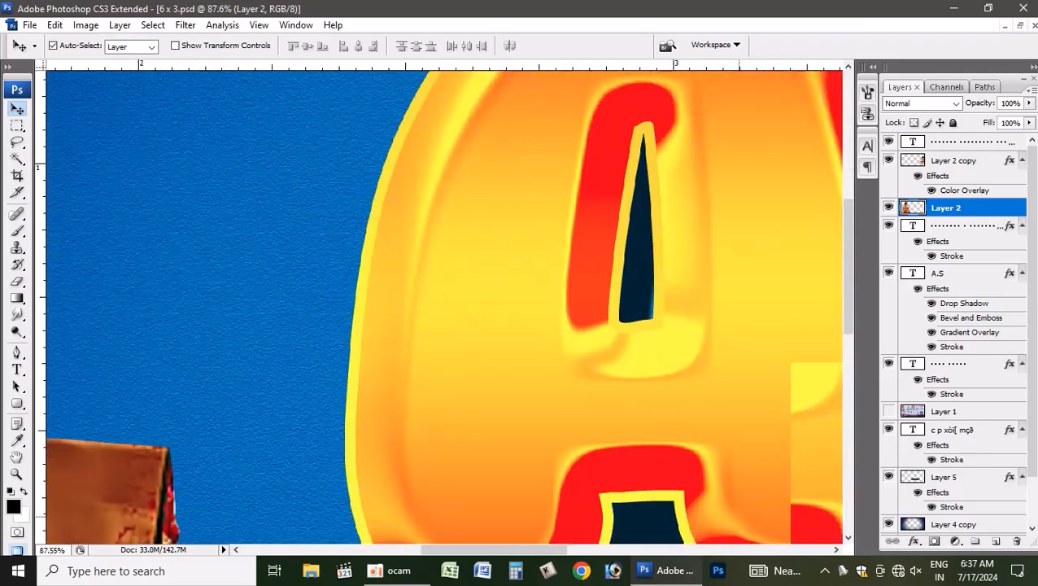
scroll(439, 305, "down", 4)
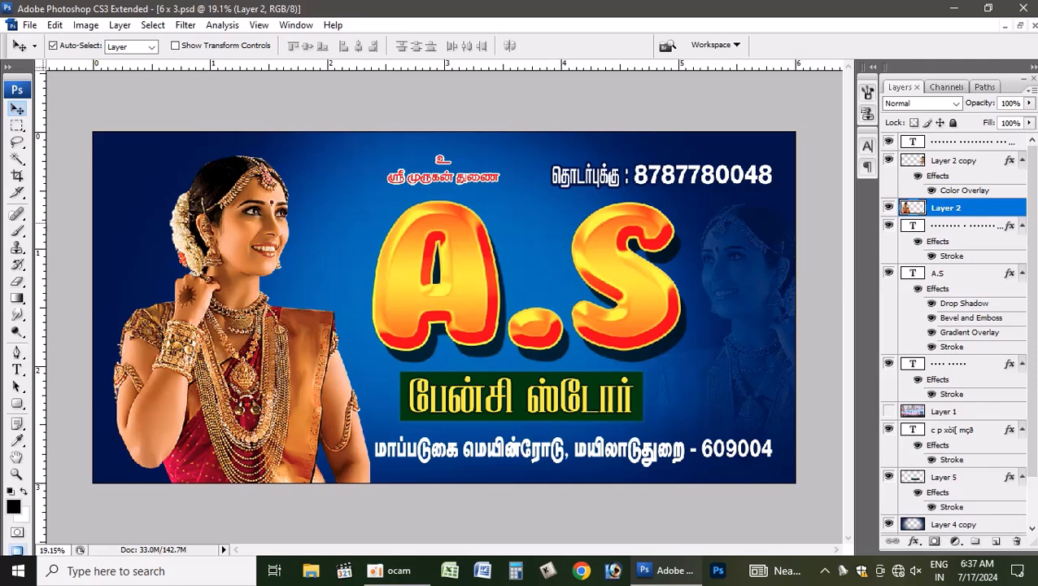
Create a new document 6 inches wide and 3 inches high at a resolution of 800 pixels/inch
key("ctrl+n")
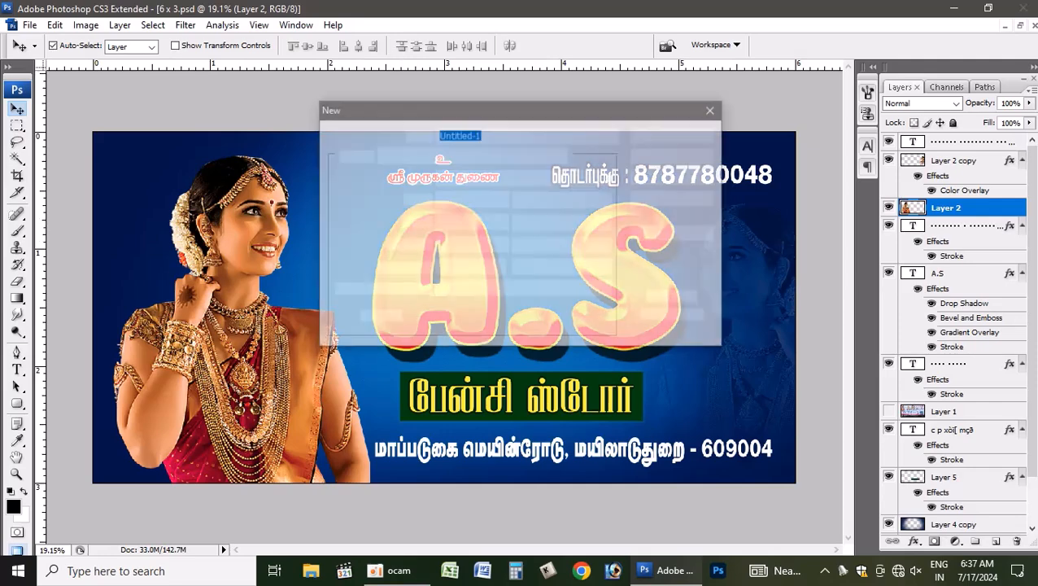
key("Tab")
key("Tab")
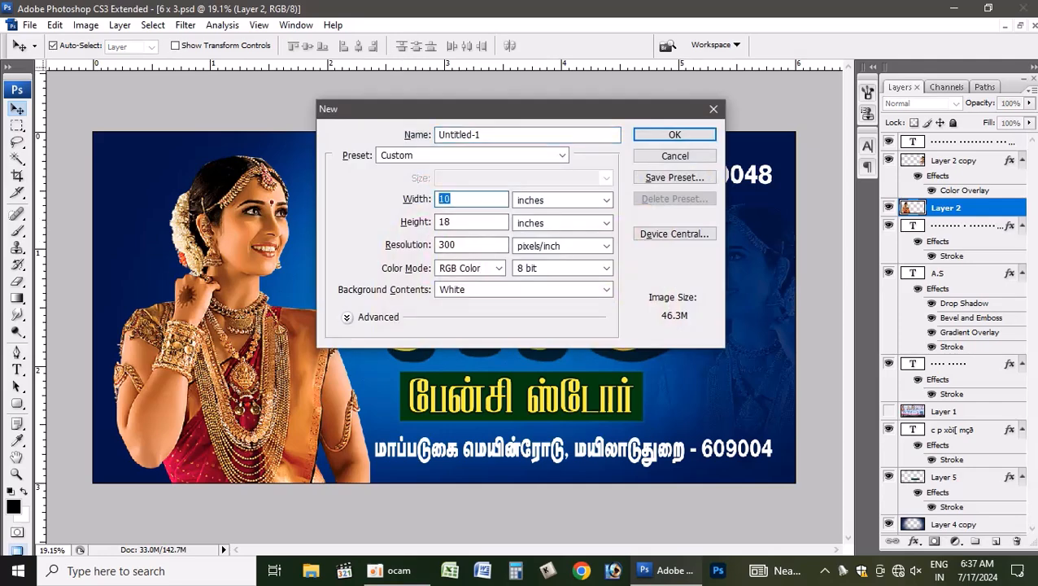
type("6")
key("Tab")
key("Tab")
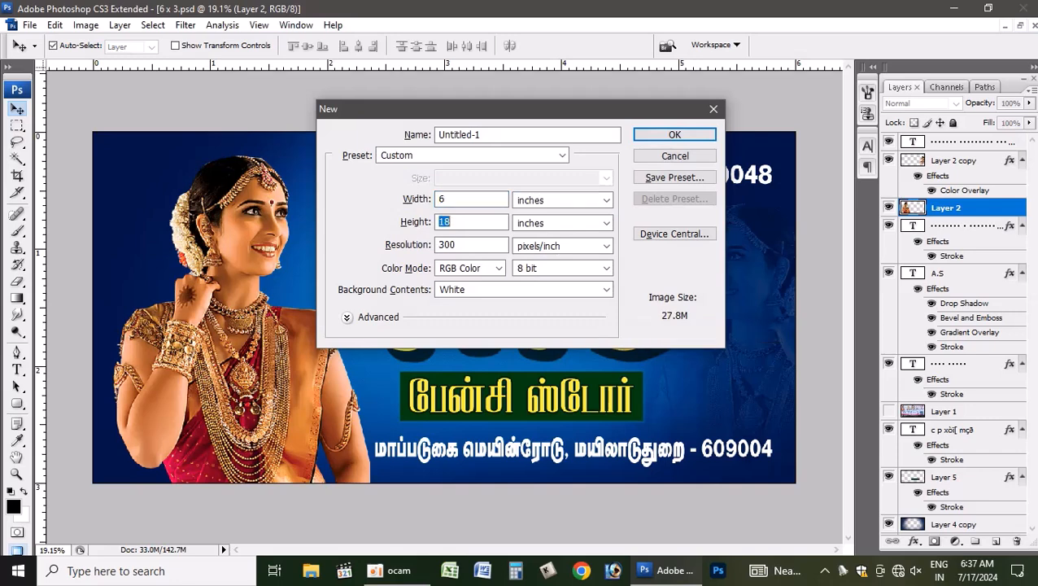
type("3")
key("Tab")
key("Tab")
type("800")
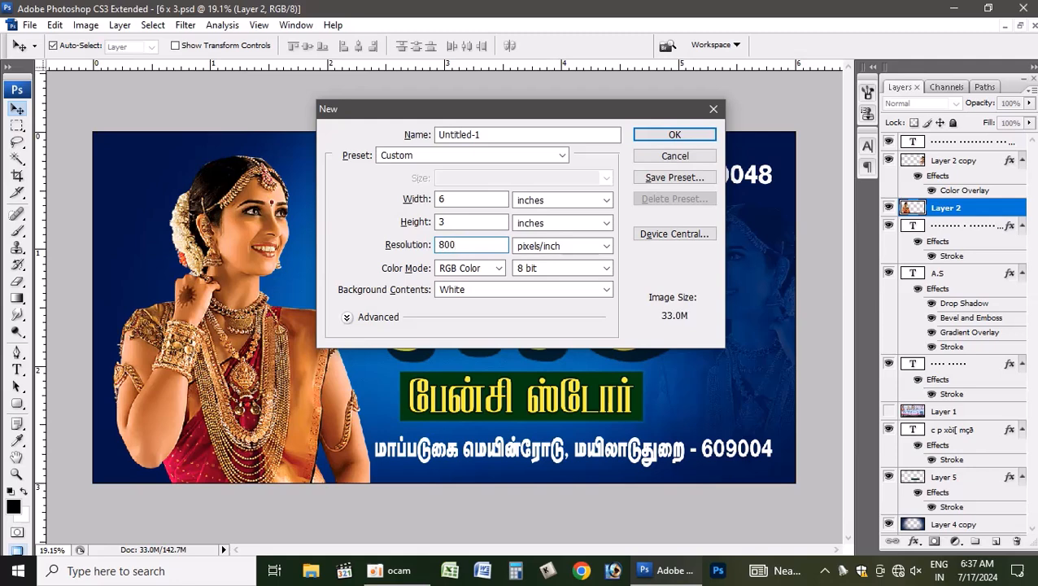
key("Return")
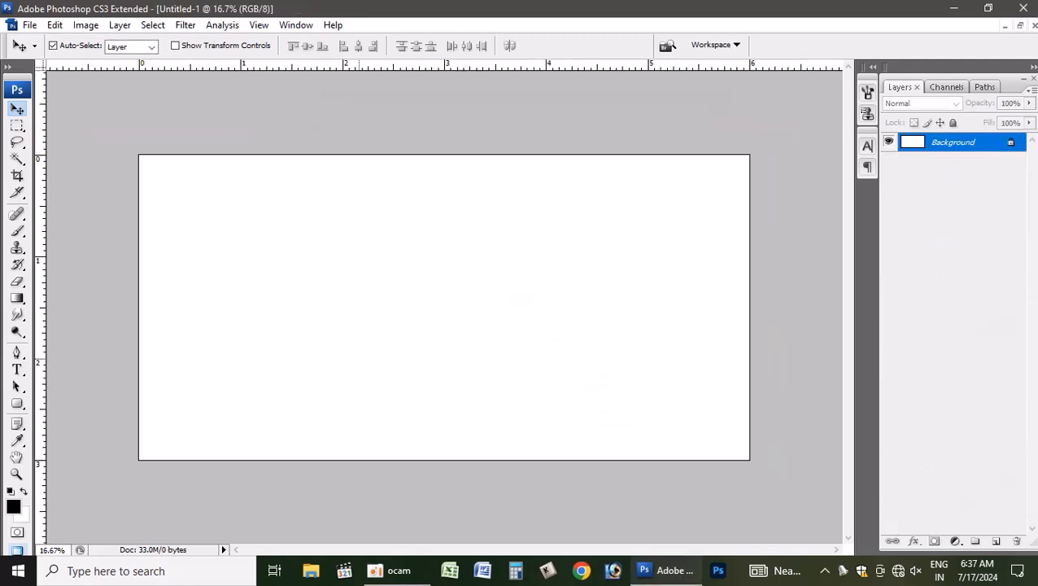
Show the documents in floating windows and offset the blank document so the 6 x 3 banner stays visible behind it
key("f")
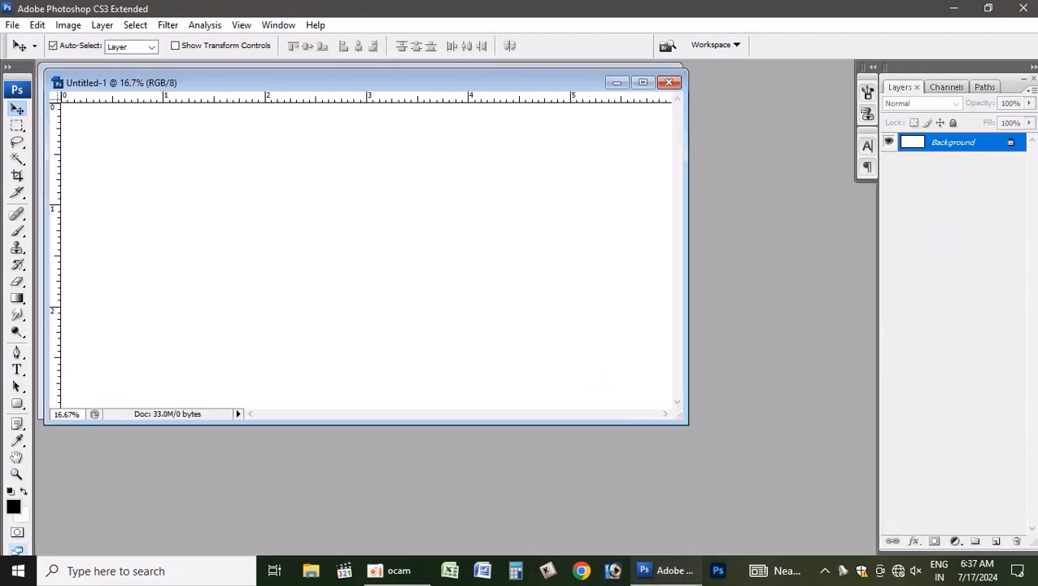
left_click_drag(350, 82, 409, 237)
left_click(412, 189)
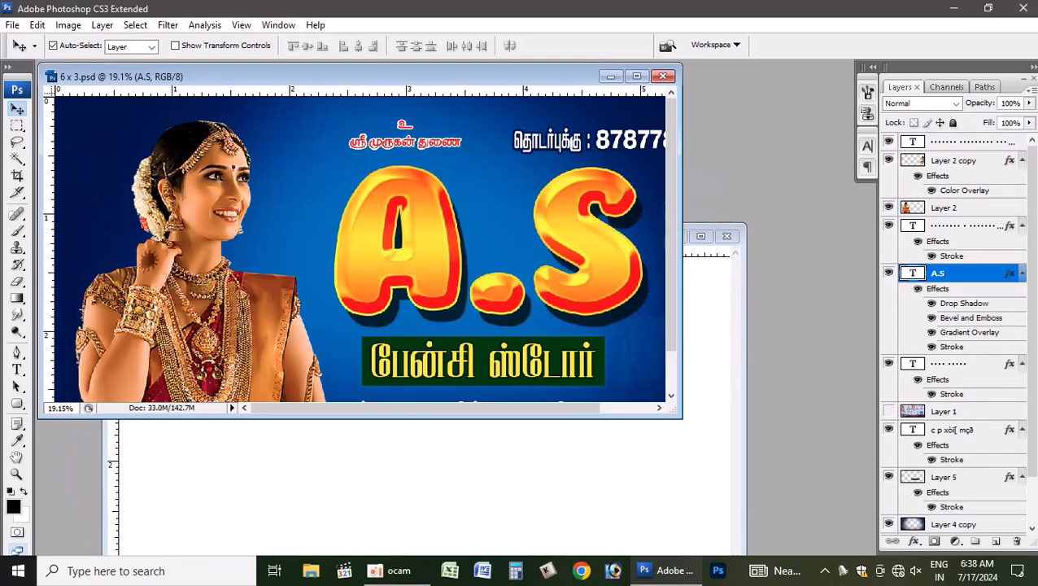
left_click(659, 503)
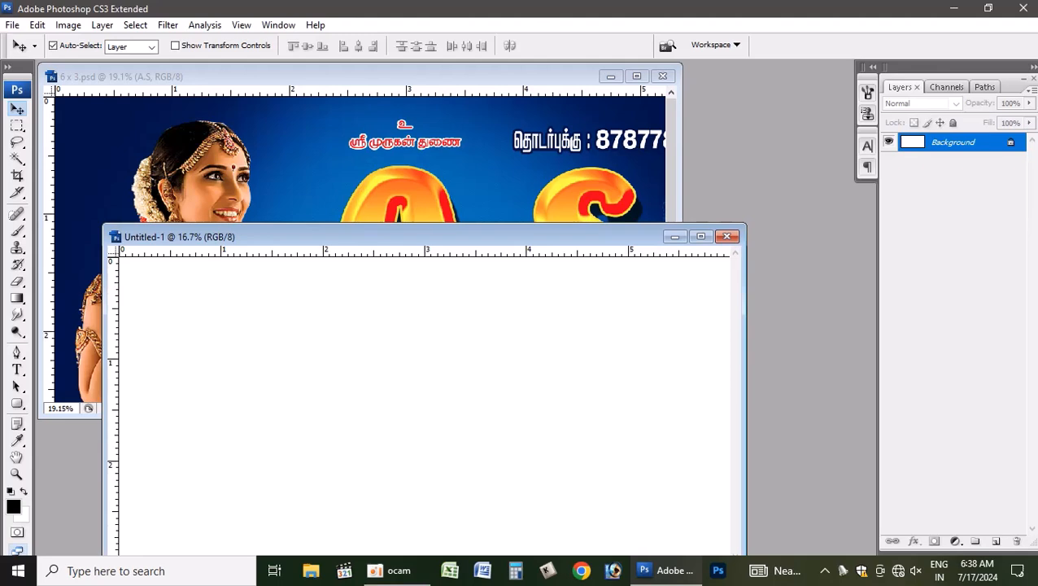
left_click_drag(408, 237, 430, 201)
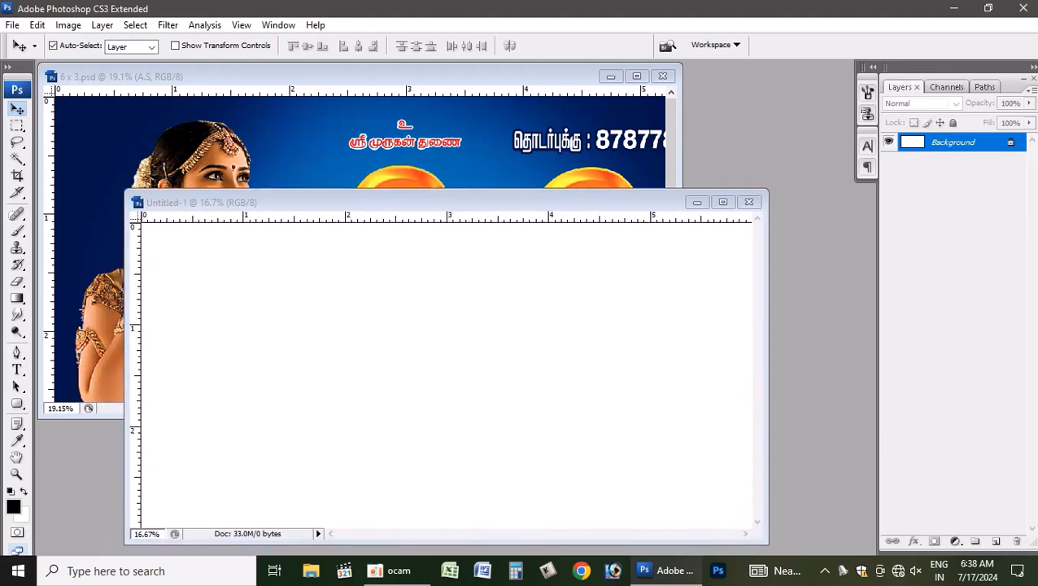
Display the 6 x 3 banner at 16.67% zoom and bring the blank document to the front, shifted slightly aside
left_click(426, 142)
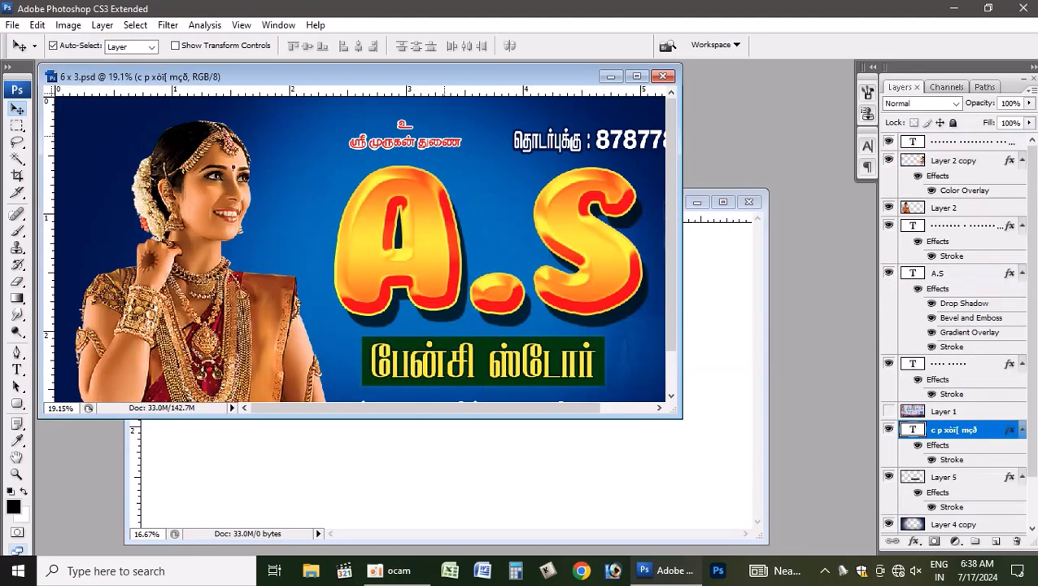
key("ctrl+minus")
key("ctrl+minus")
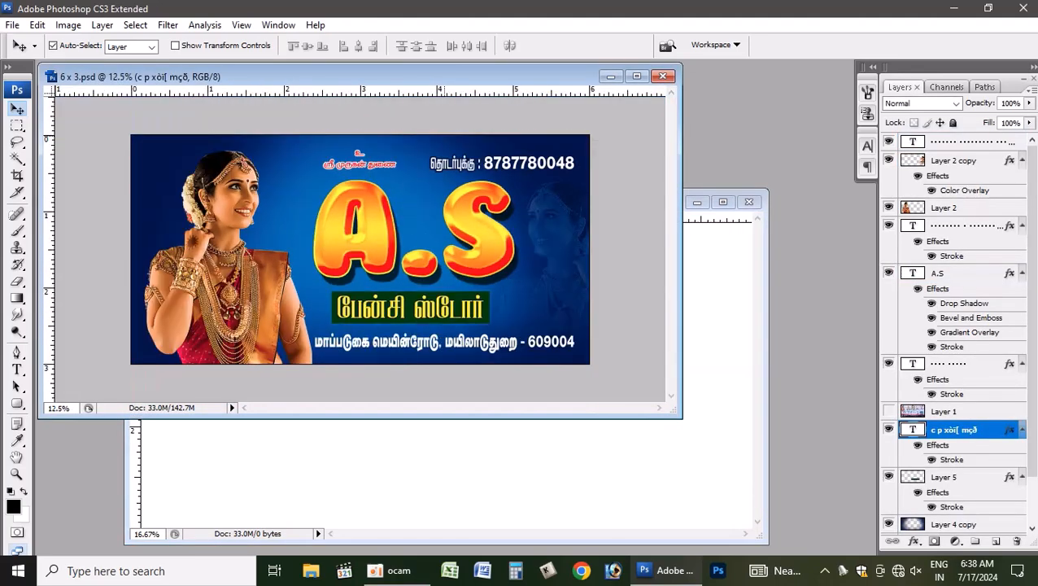
left_click(501, 494)
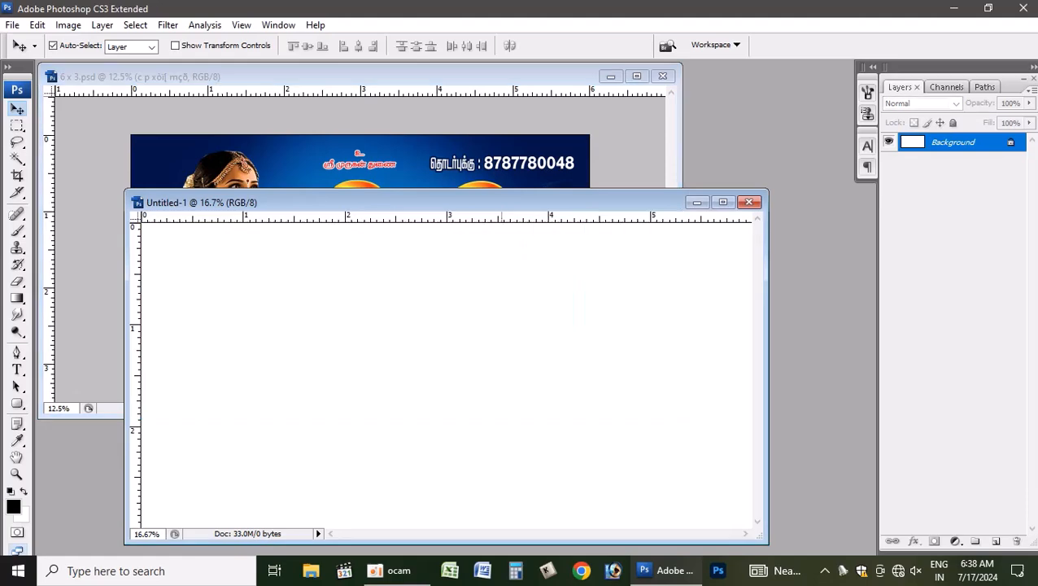
left_click(553, 153)
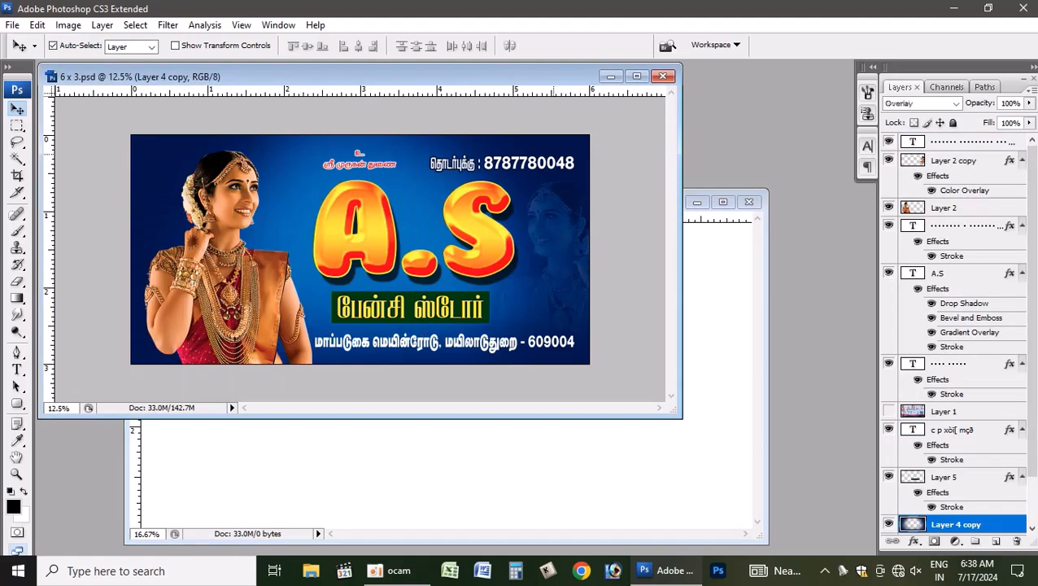
key("ctrl+plus")
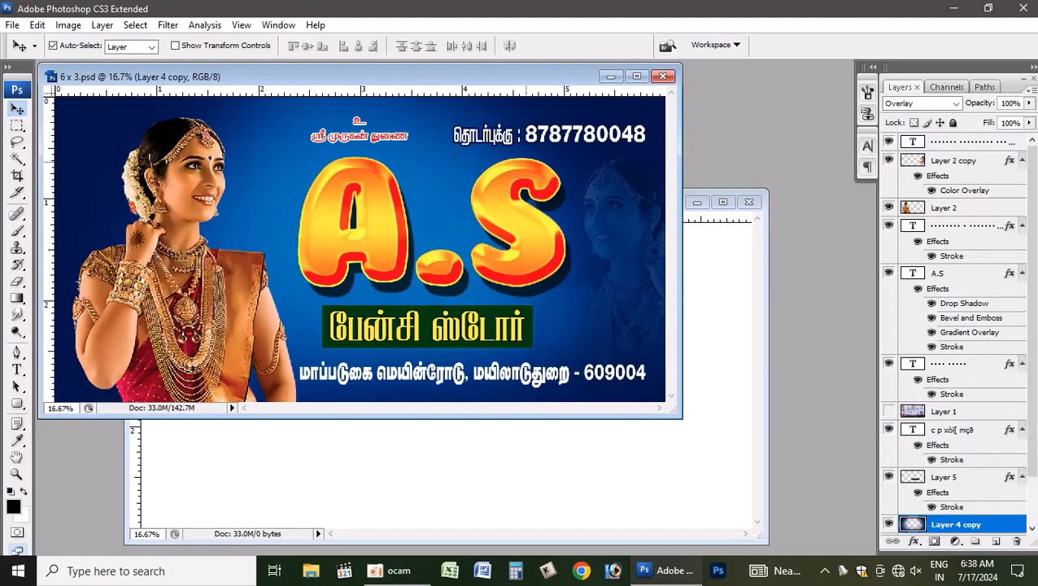
key("ctrl+minus")
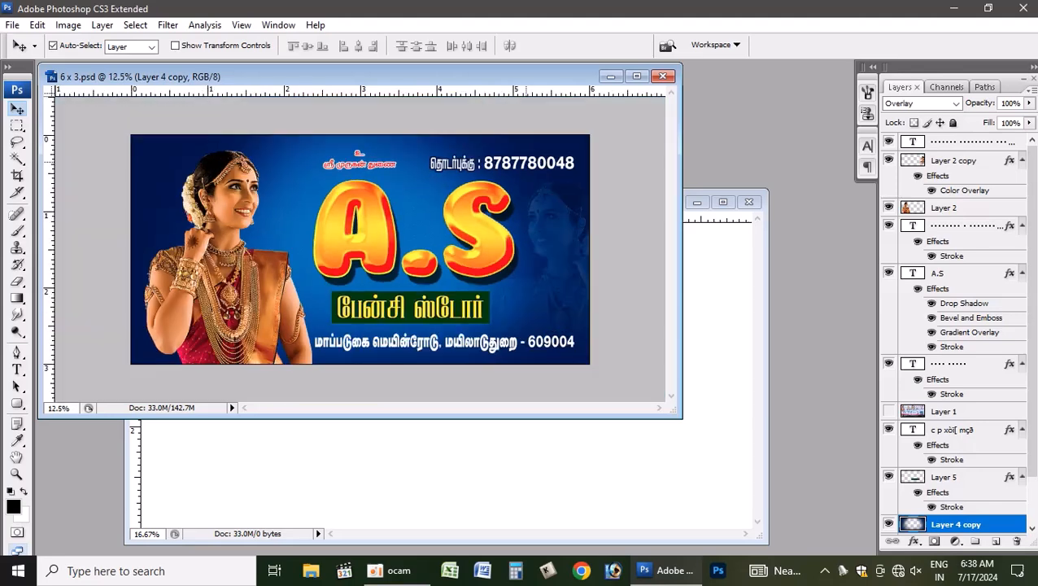
key("ctrl+plus")
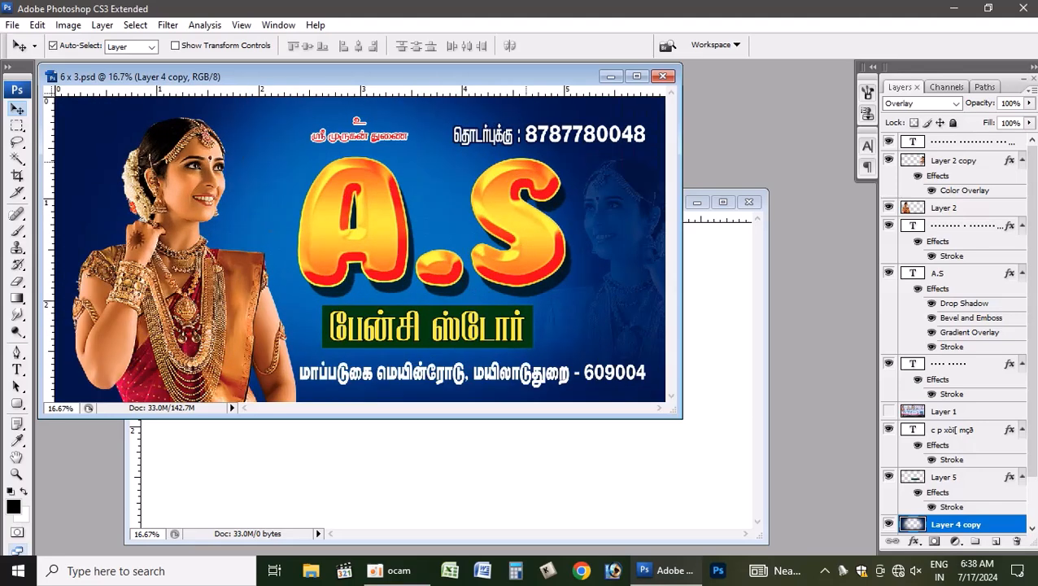
key("ctrl+Tab")
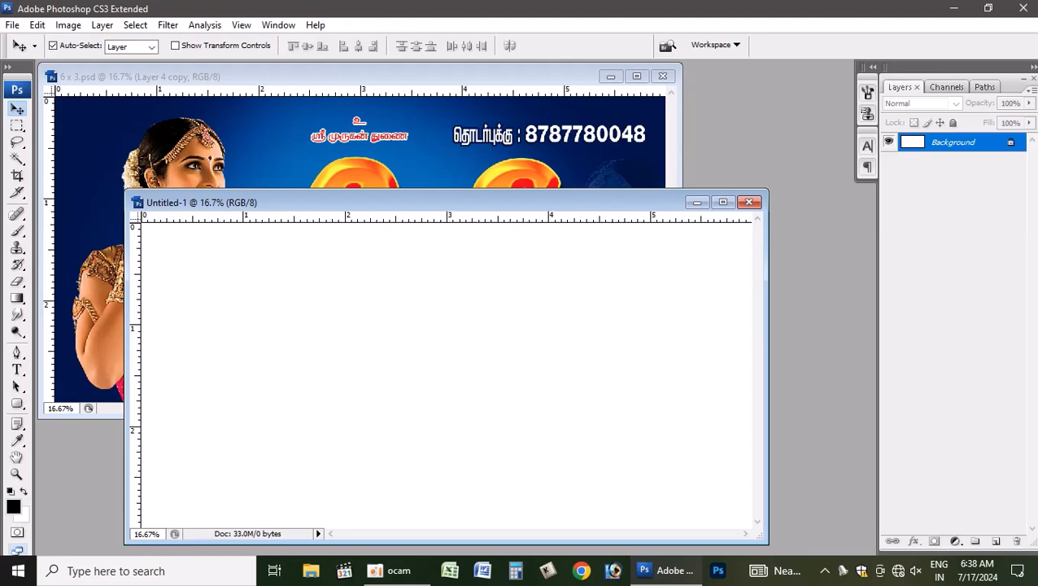
left_click_drag(439, 202, 460, 204)
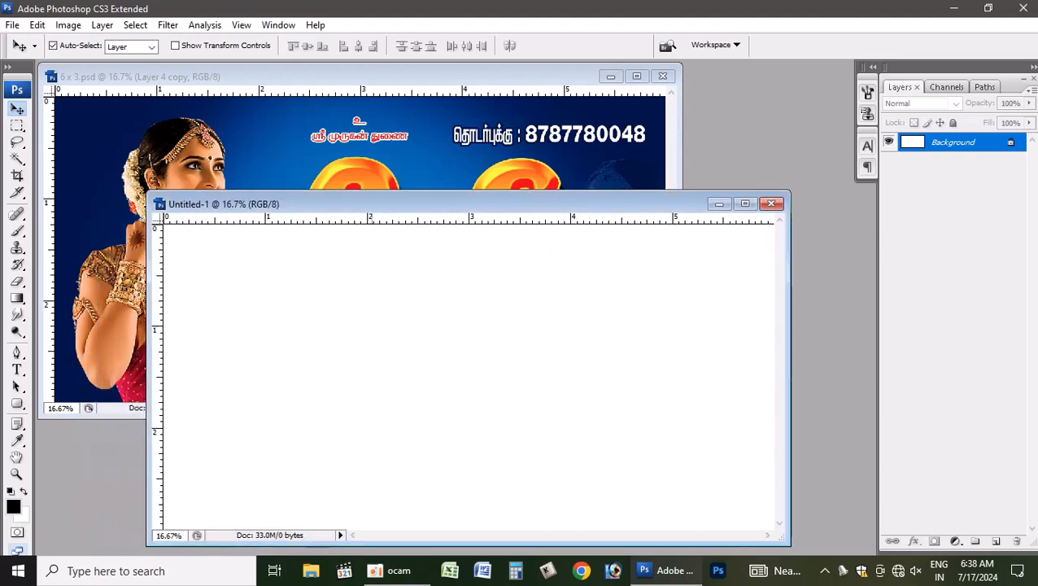
Start the Tamil typing utility and set the Type tool's text colour to black (000000)
key("t")
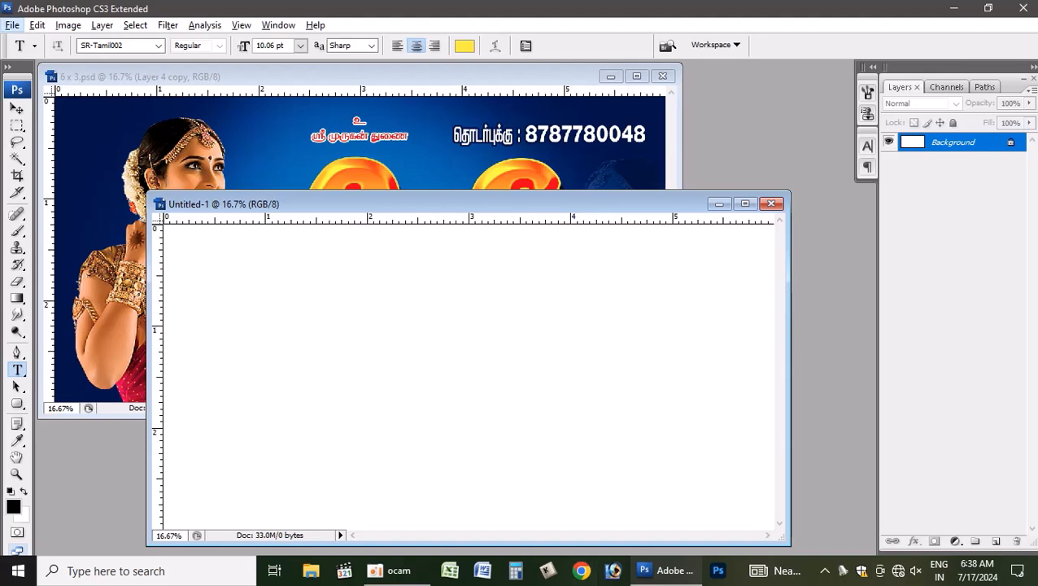
left_click(548, 569)
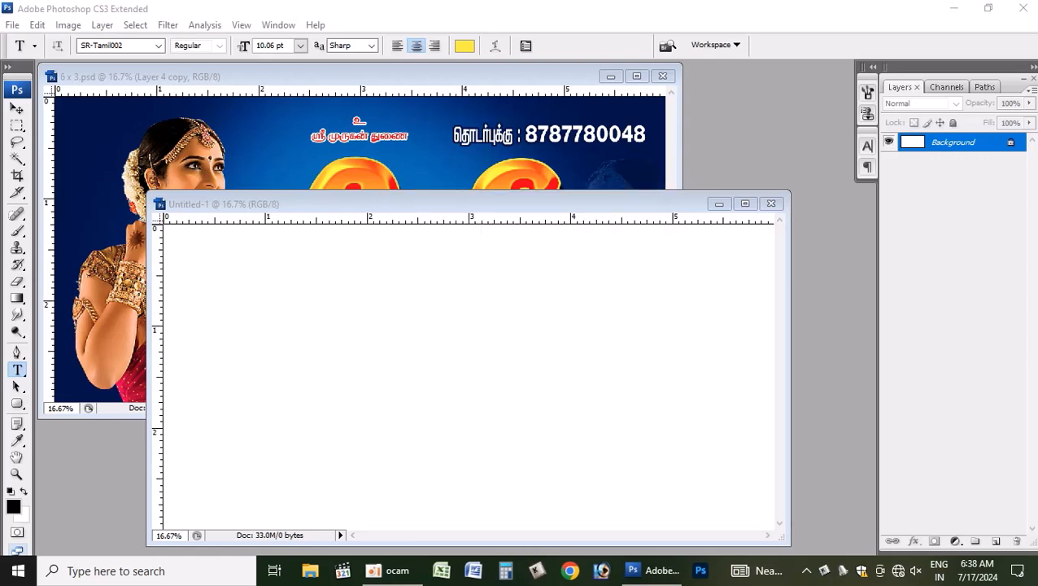
left_click(404, 300)
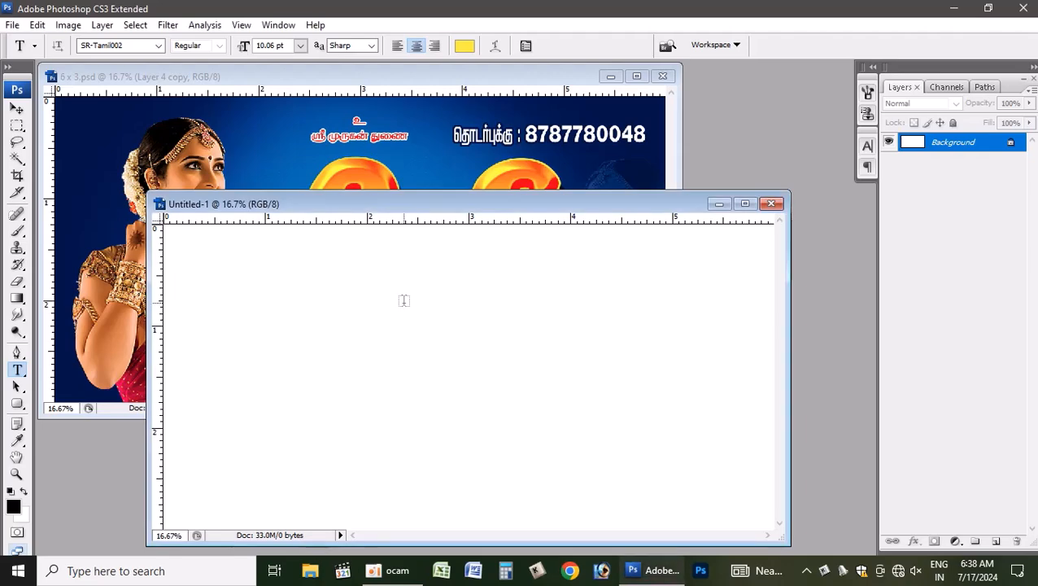
left_click(464, 46)
left_click(518, 327)
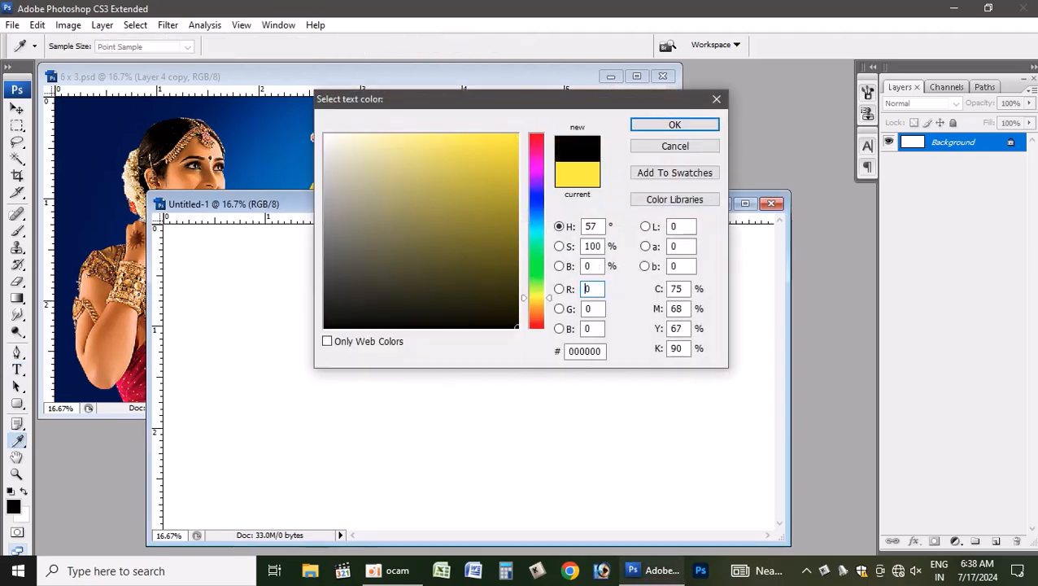
key("Return")
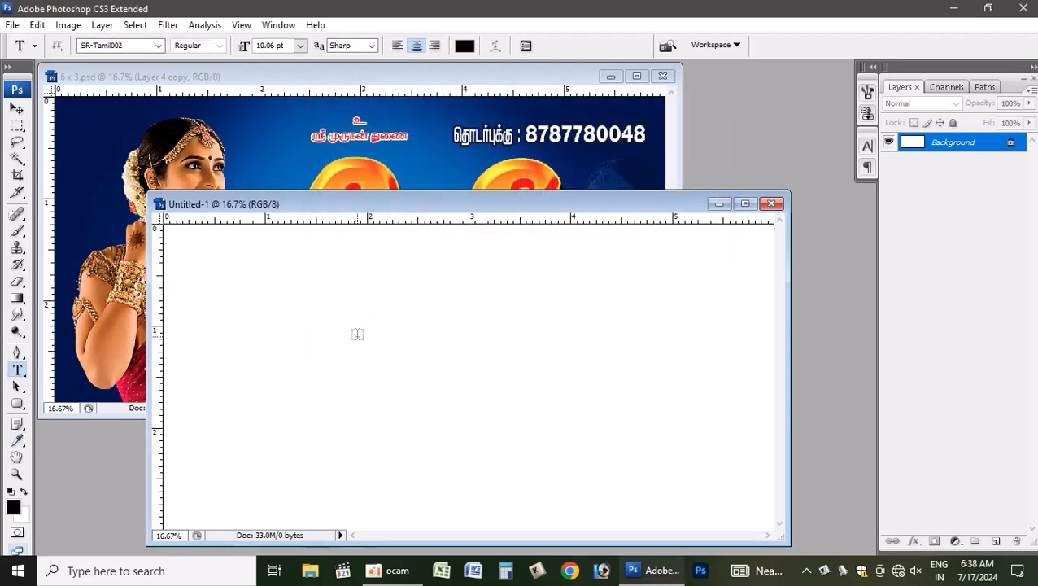
Add a centred two-line text reading "உ" above "ஸ்ரீ முருகன் துணை" on the blank document
left_click(357, 333)
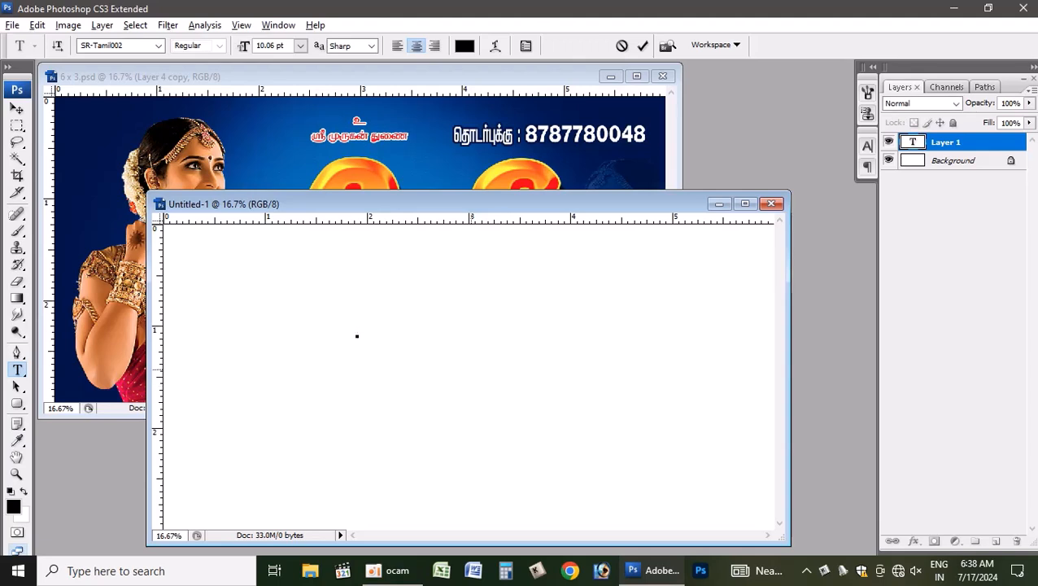
type("ஸ்ரீ முருக")
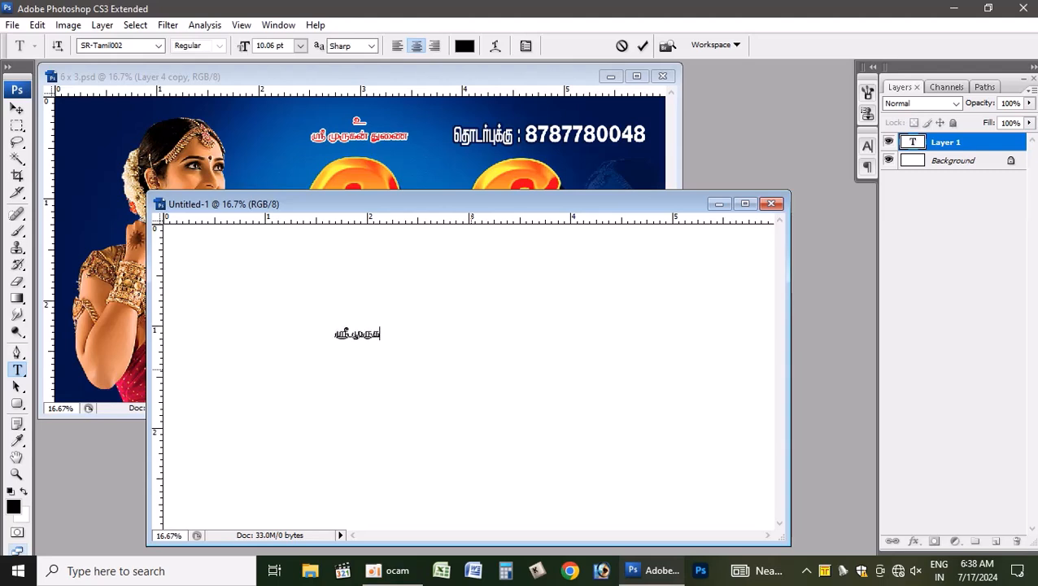
type("ன் துணை")
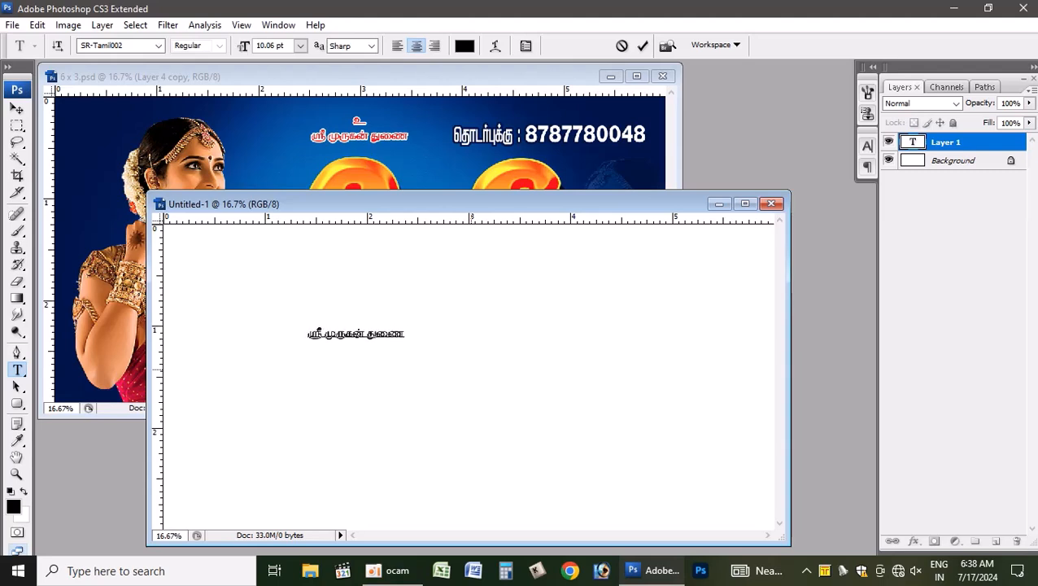
left_click(308, 335)
type("உ")
key("Return")
key("ctrl+a")
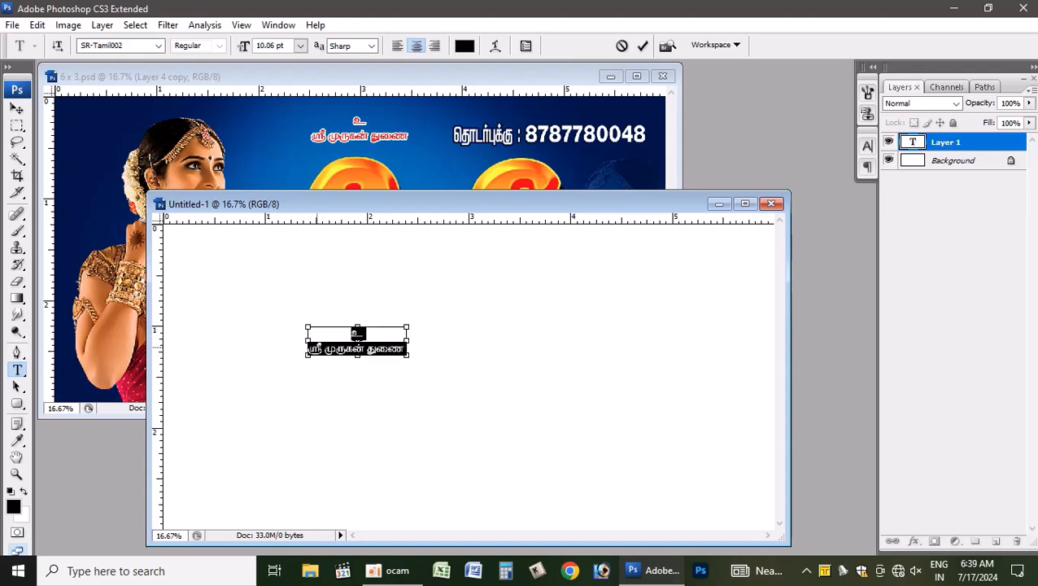
left_click(643, 46)
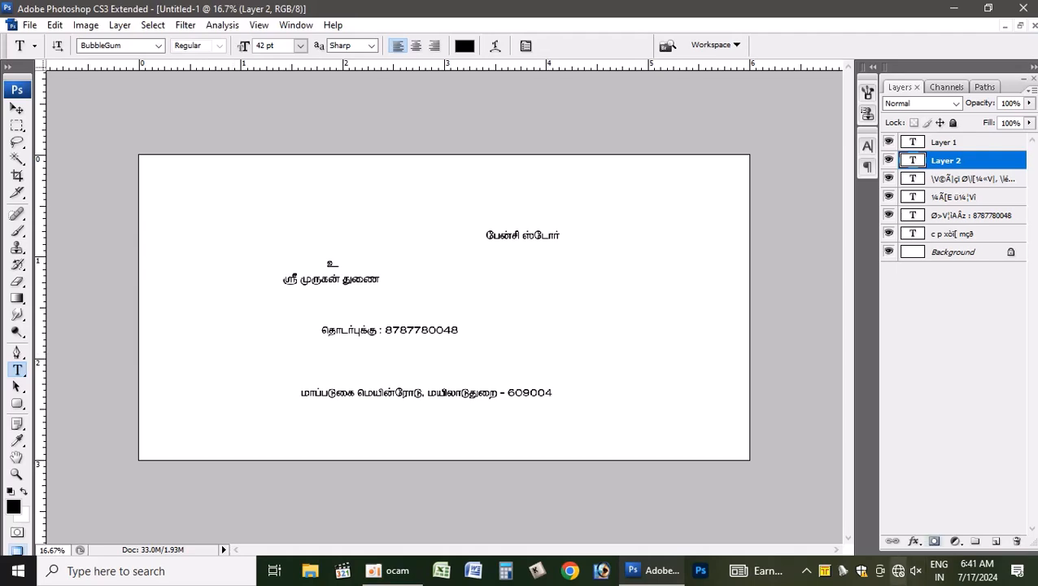
left_click(806, 569)
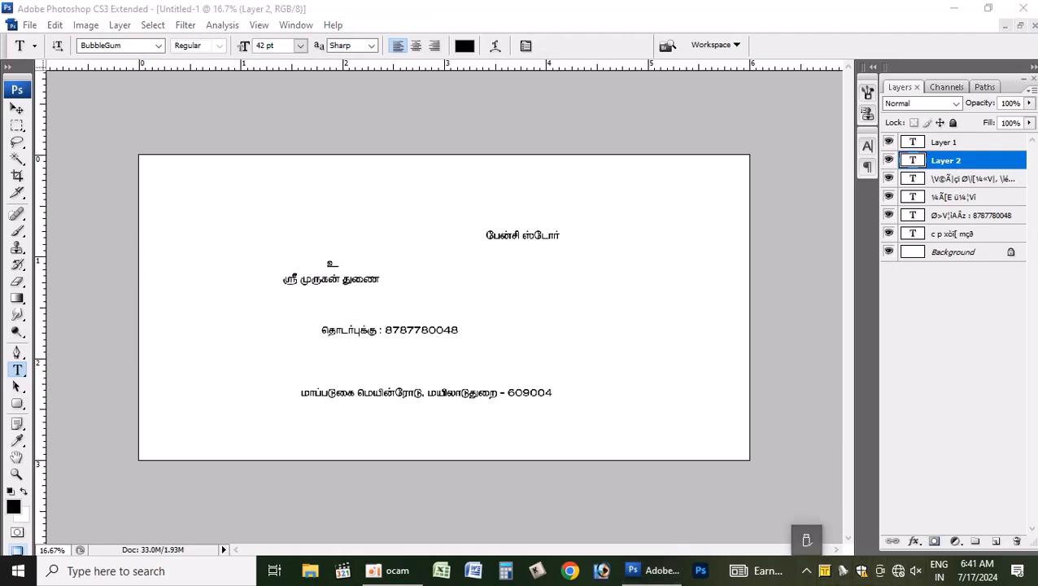
left_click(391, 570)
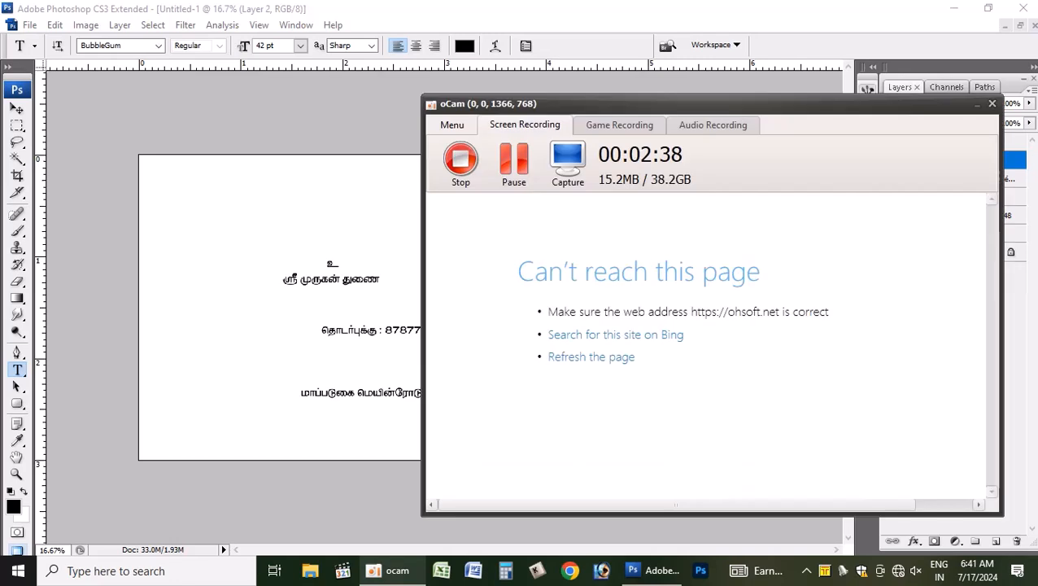
left_click(977, 103)
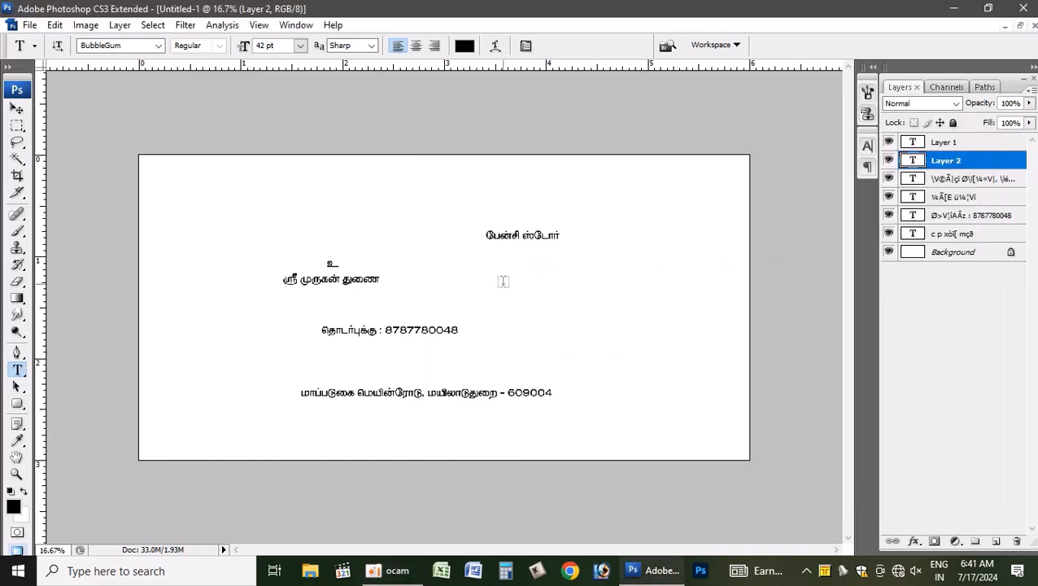
Add a vertical guide at a position of 5 mm
left_click(17, 108)
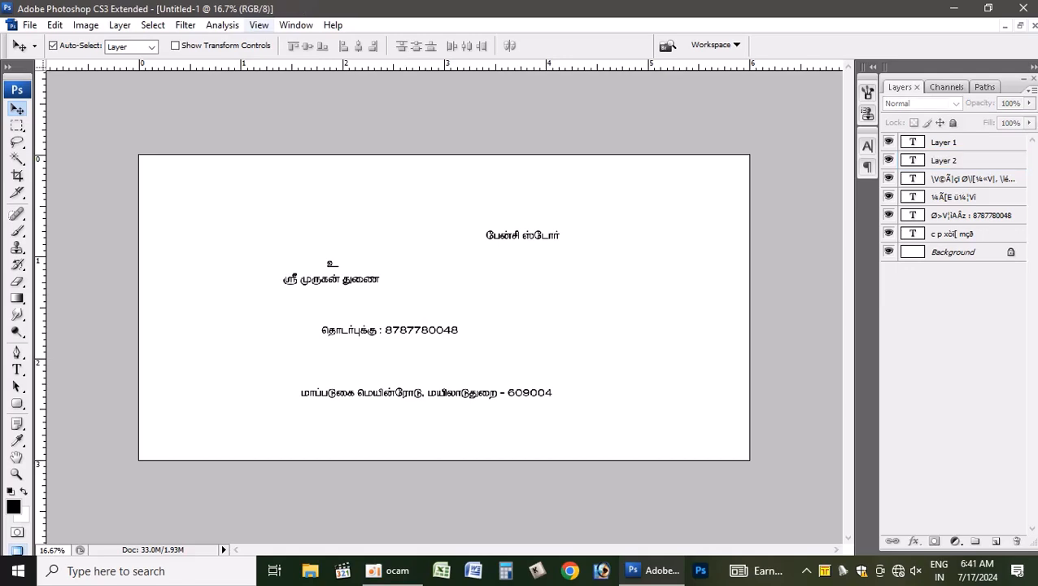
left_click(295, 24)
mouse_move(259, 25)
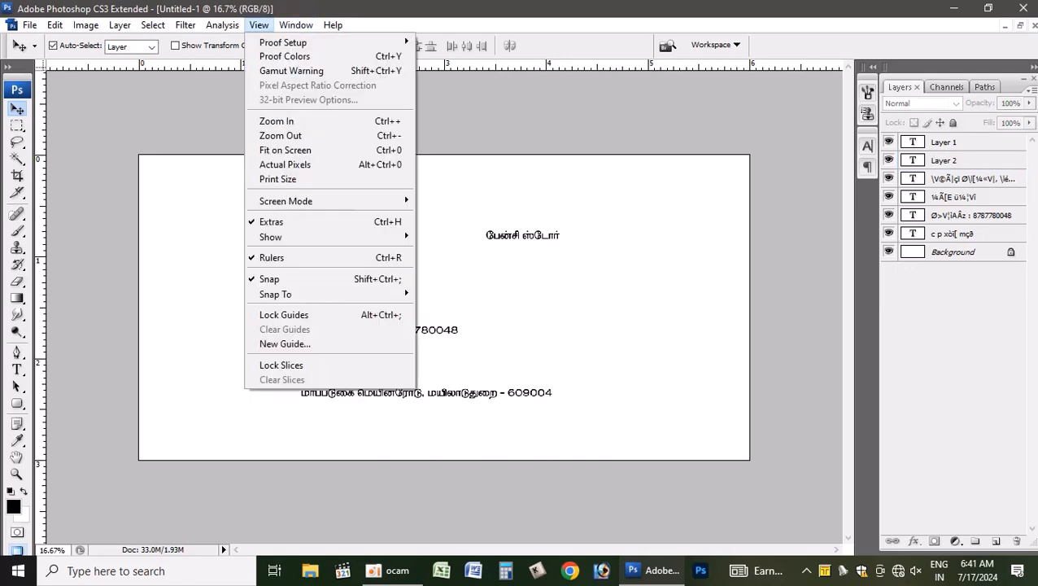
left_click(285, 344)
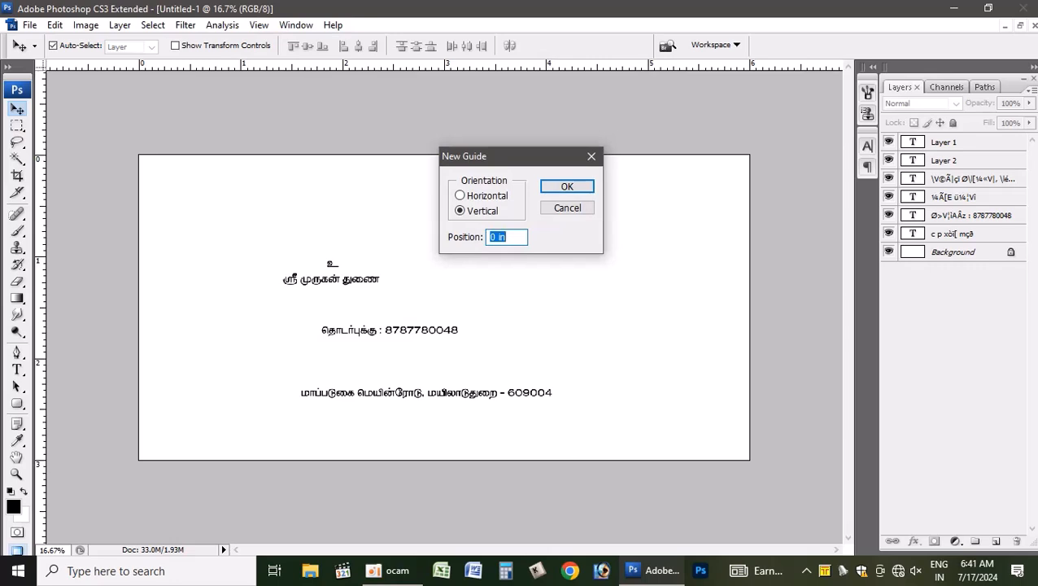
type("5mm")
key("Return")
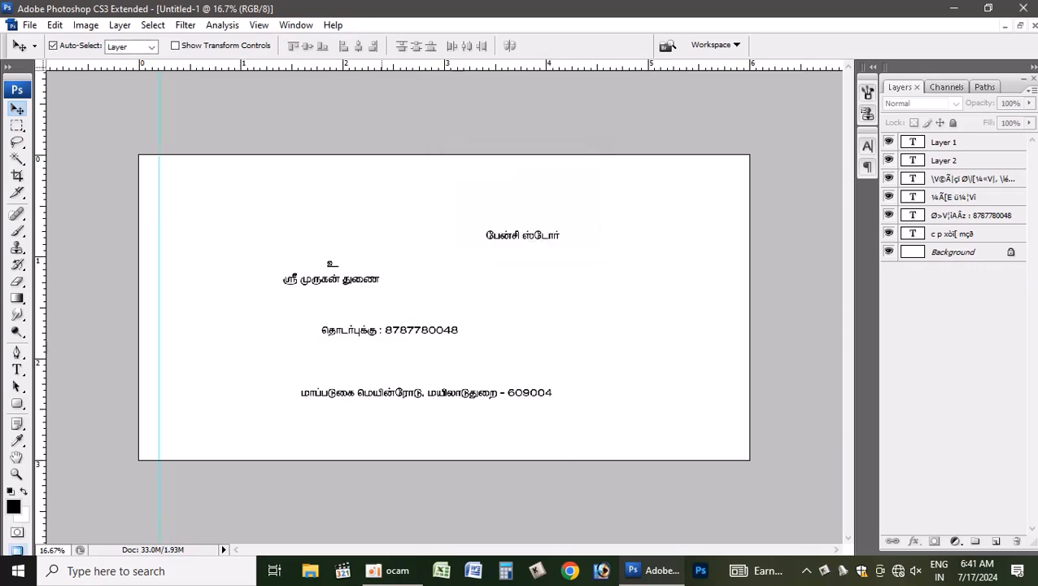
Fill a rectangle spanning from the canvas's left edge to the guide with black on a new layer, and deselect it
key("m")
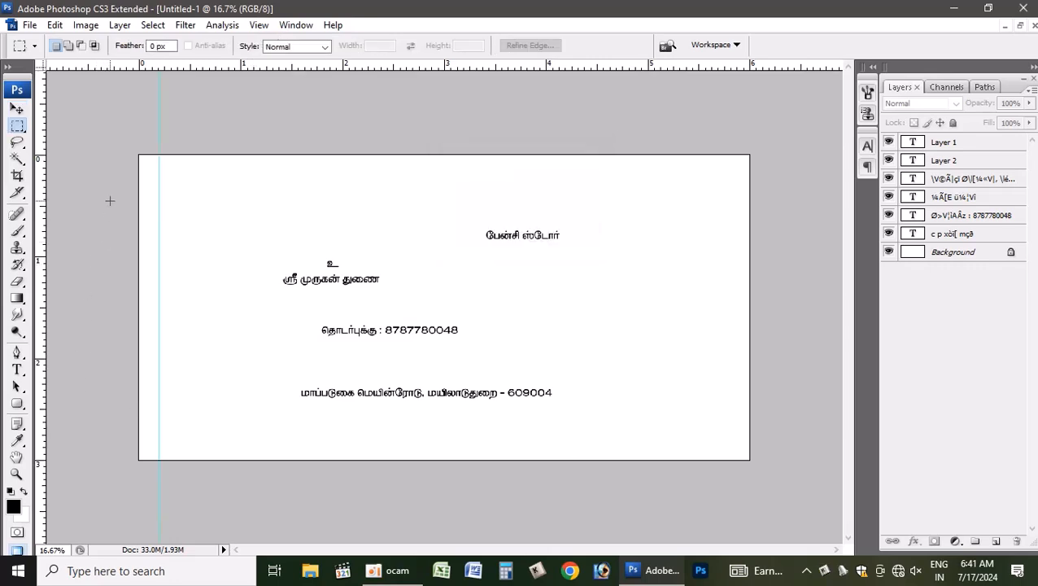
left_click_drag(111, 201, 159, 279)
key("ctrl+shift+n")
key("Return")
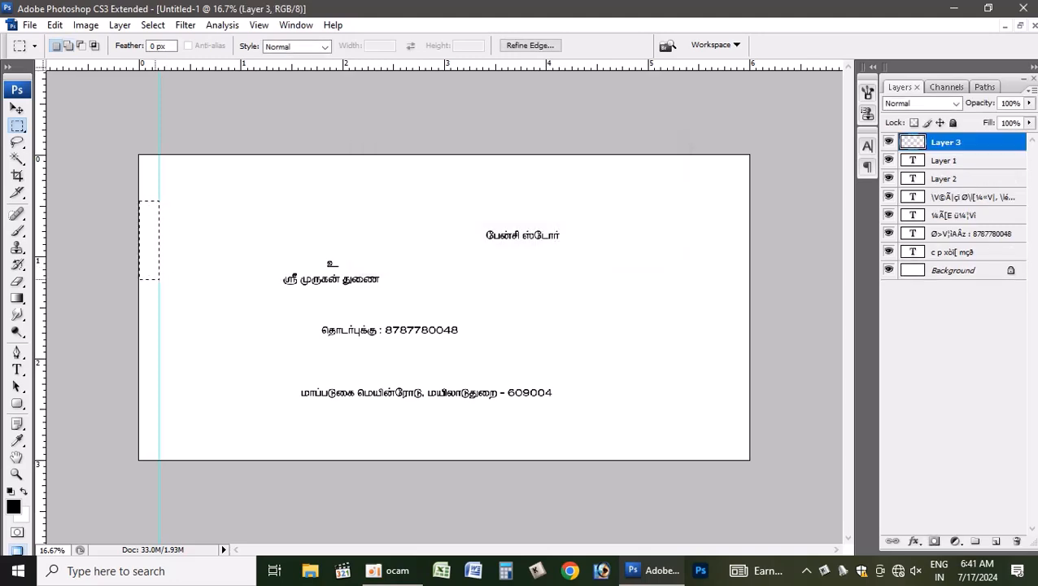
key("alt+BackSpace")
key("ctrl+d")
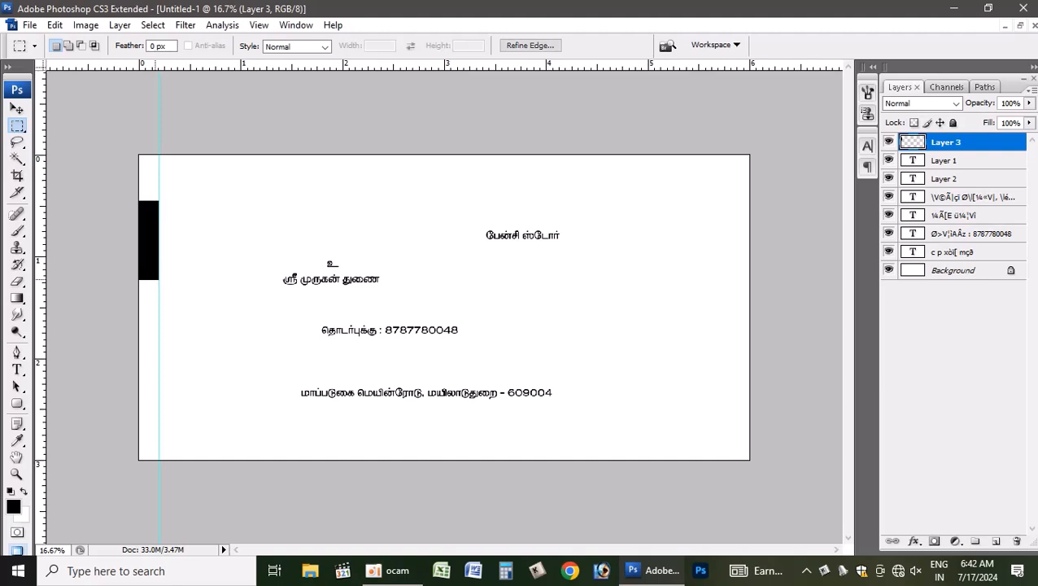
Move the black block flush with the canvas's right edge and place a vertical guide along its inner side
key("v")
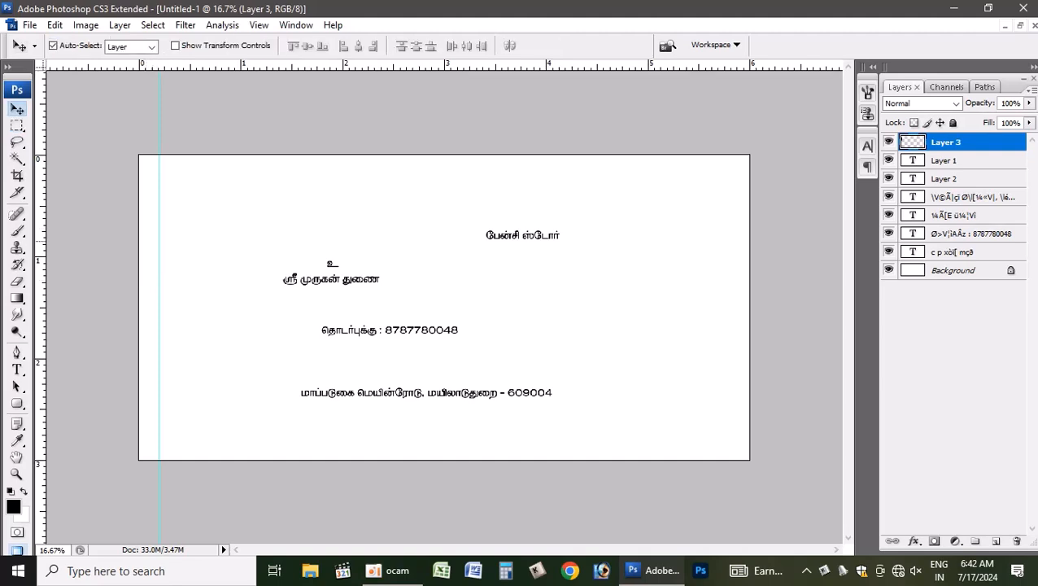
left_click_drag(145, 228, 735, 255)
left_click_drag(41, 203, 729, 204)
Flip the black block horizontally, rotate it 90° counterclockwise, and move it flush against the canvas's top edge
left_click_drag(740, 267, 698, 214)
key("ctrl+t")
right_click(703, 231)
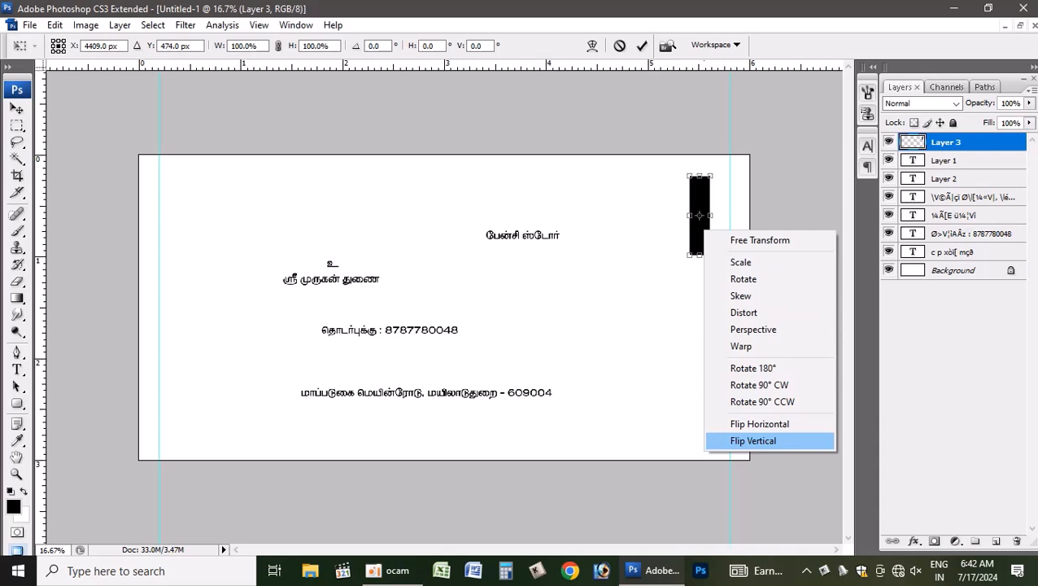
left_click(758, 423)
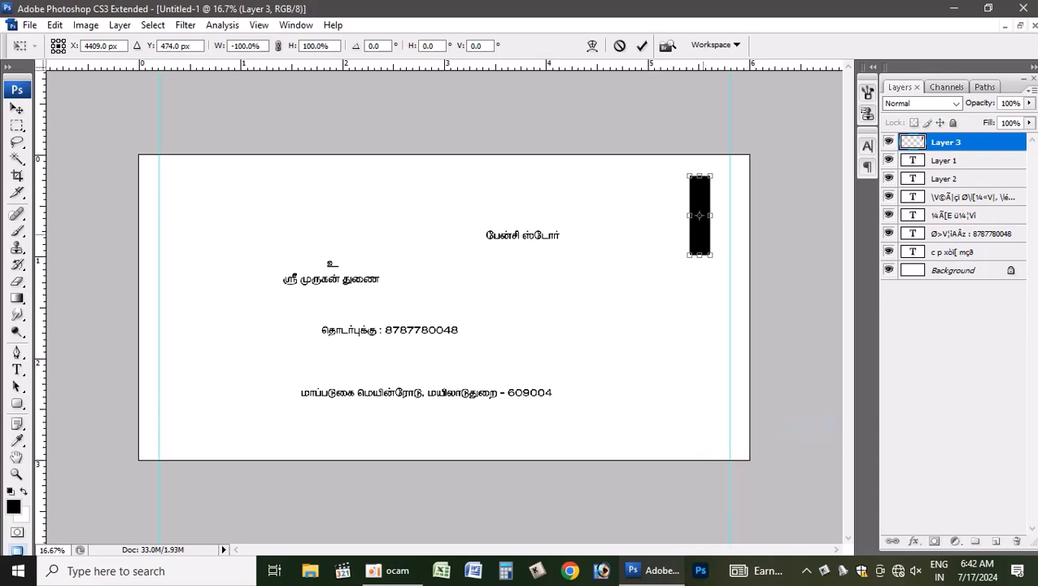
right_click(700, 233)
left_click(740, 405)
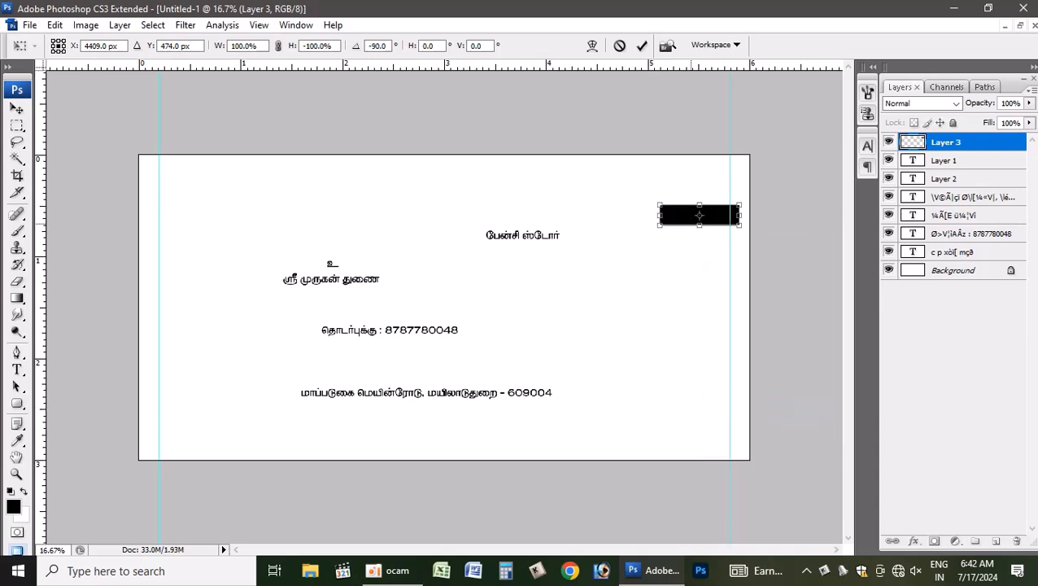
key("Return")
left_click_drag(688, 219, 659, 169)
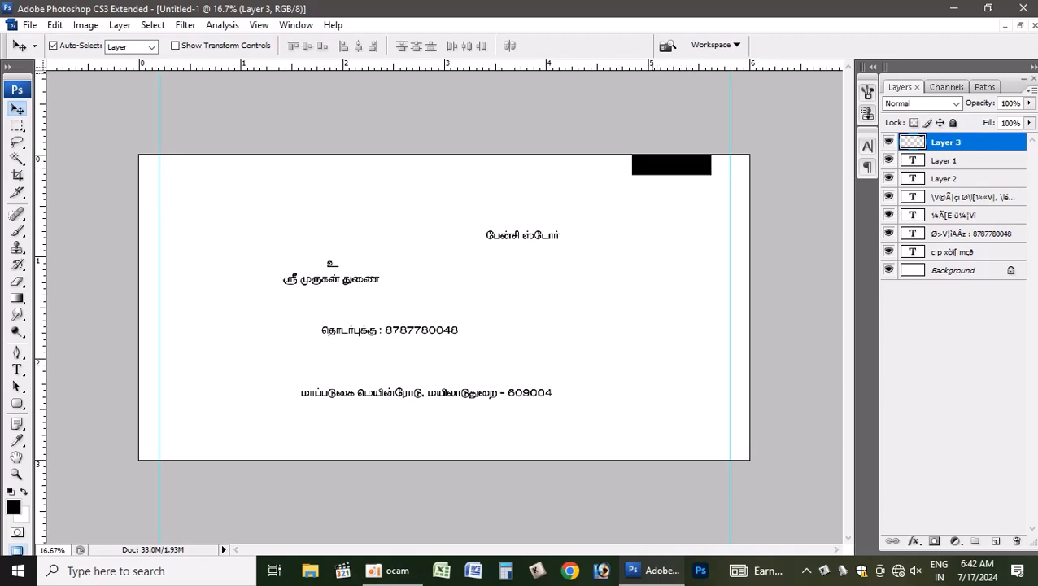
Use the block to place horizontal guides inside the canvas's top and bottom edges, and delete its layer
left_click_drag(672, 65, 687, 450)
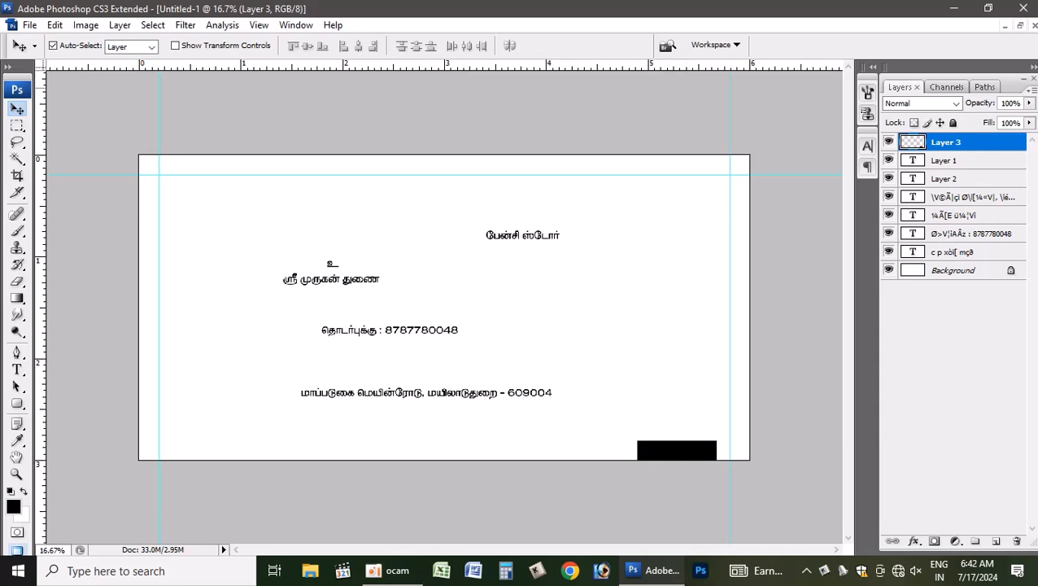
left_click_drag(635, 65, 643, 440)
key("Delete")
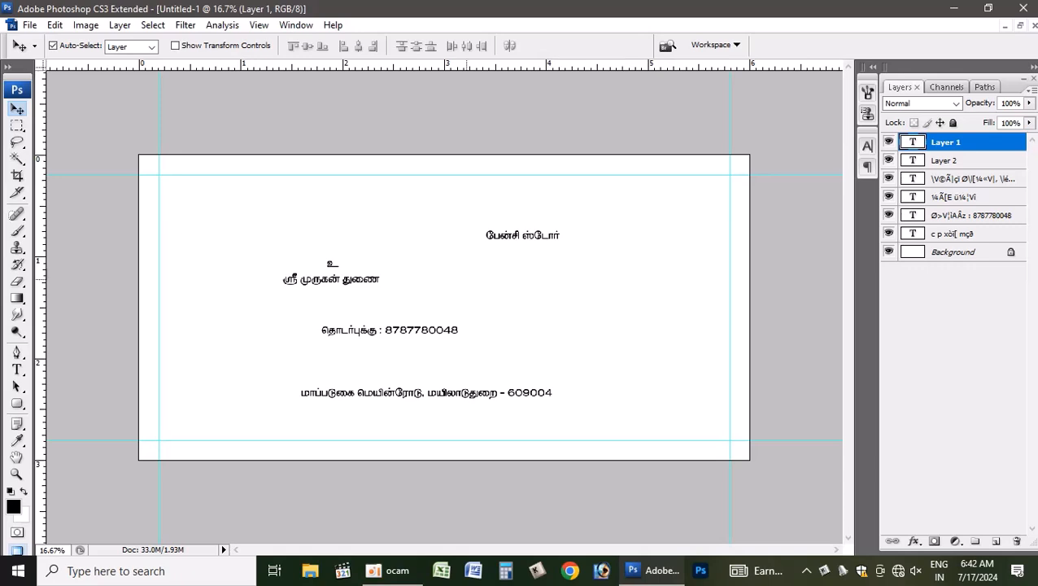
Move "ஸ்ரீ முருகன் துணை" to the canvas's top centre below the guide and "பேன்சி ஸ்டோர்" to the lower right area
left_click_drag(331, 278, 479, 193)
left_click(509, 235)
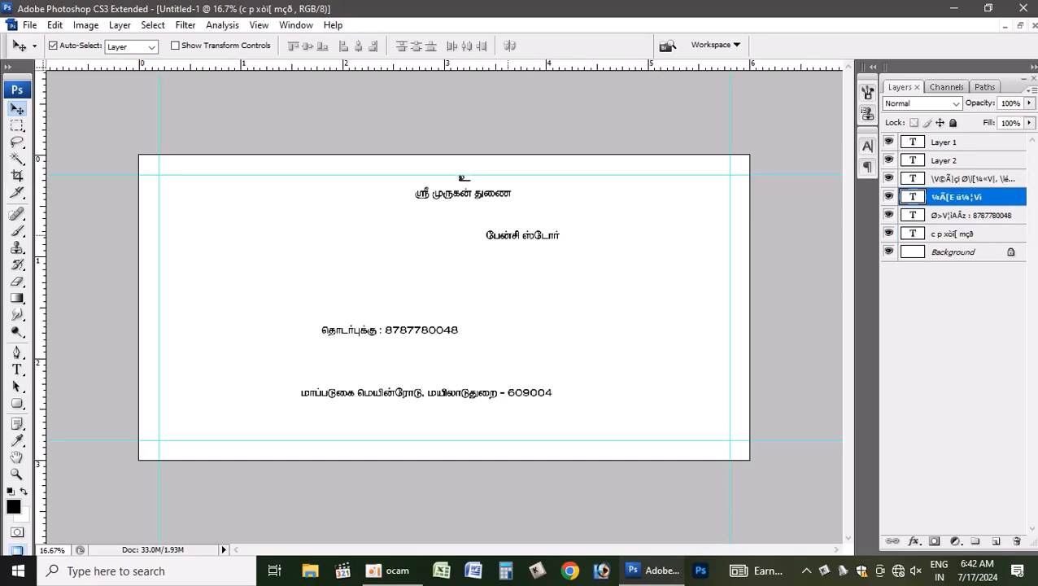
left_click_drag(508, 235, 566, 350)
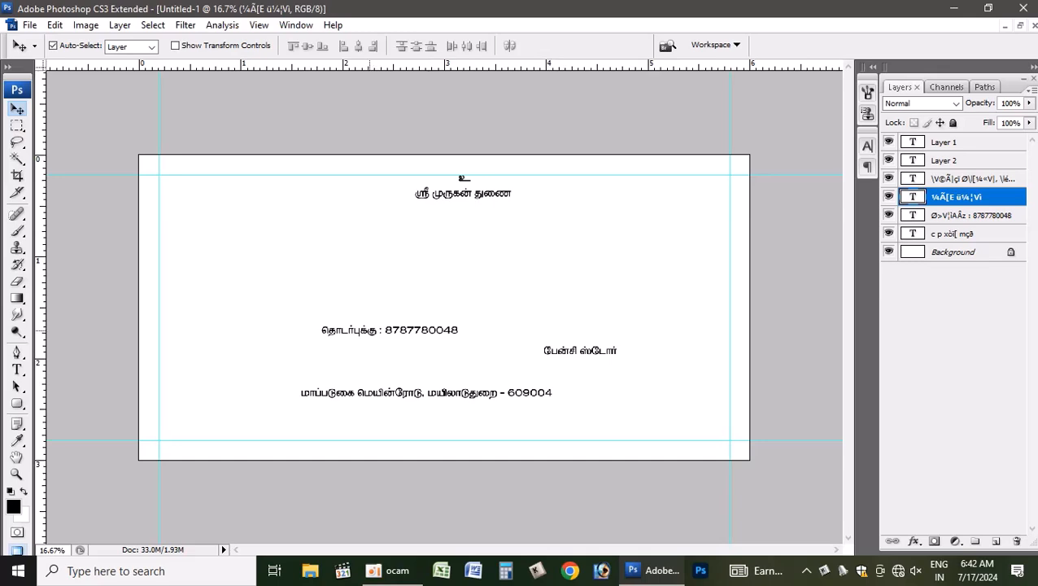
Move the contact line to the upper right corner of the guides and the address line to the lower right corner
left_click_drag(369, 330, 642, 180)
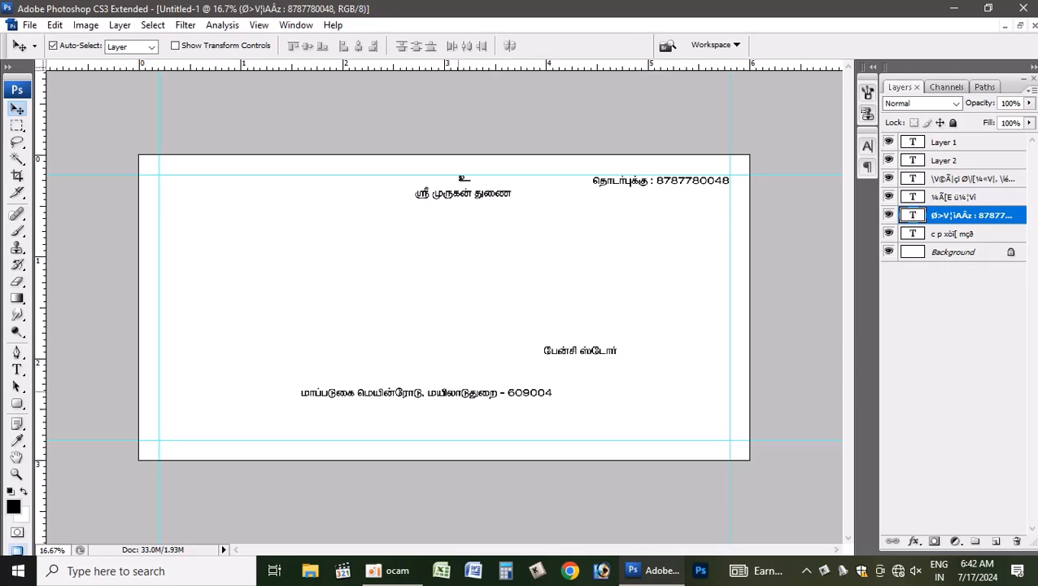
left_click(457, 392)
left_click_drag(456, 392, 633, 434)
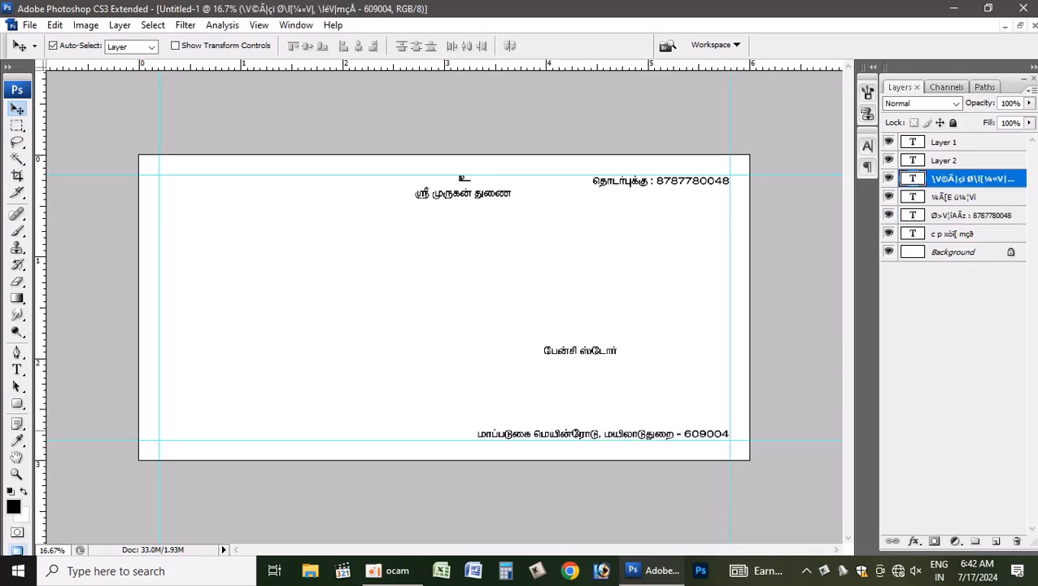
Try to change the address line's font to Arial
left_click(17, 369)
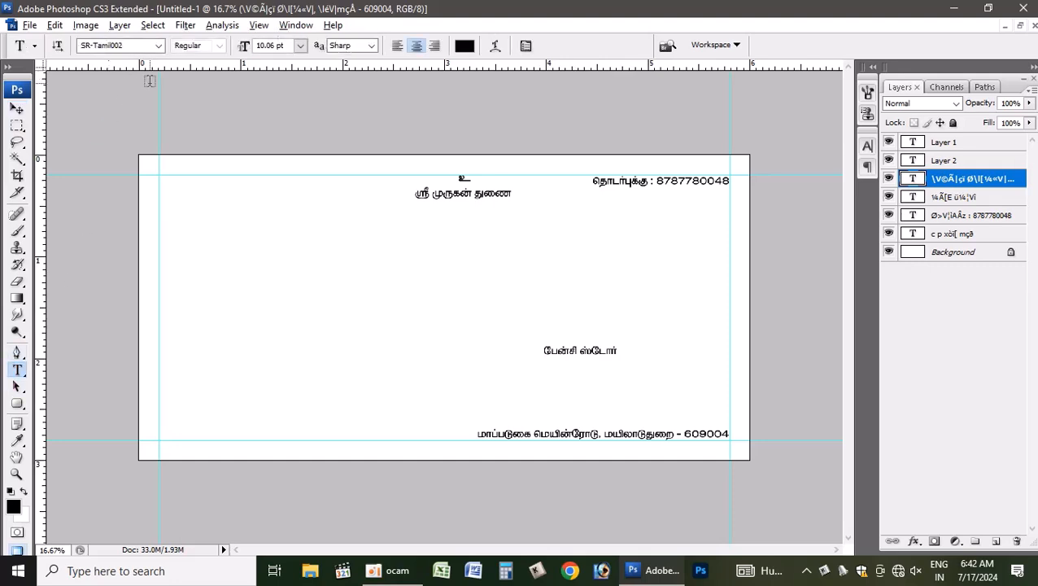
left_click(120, 46)
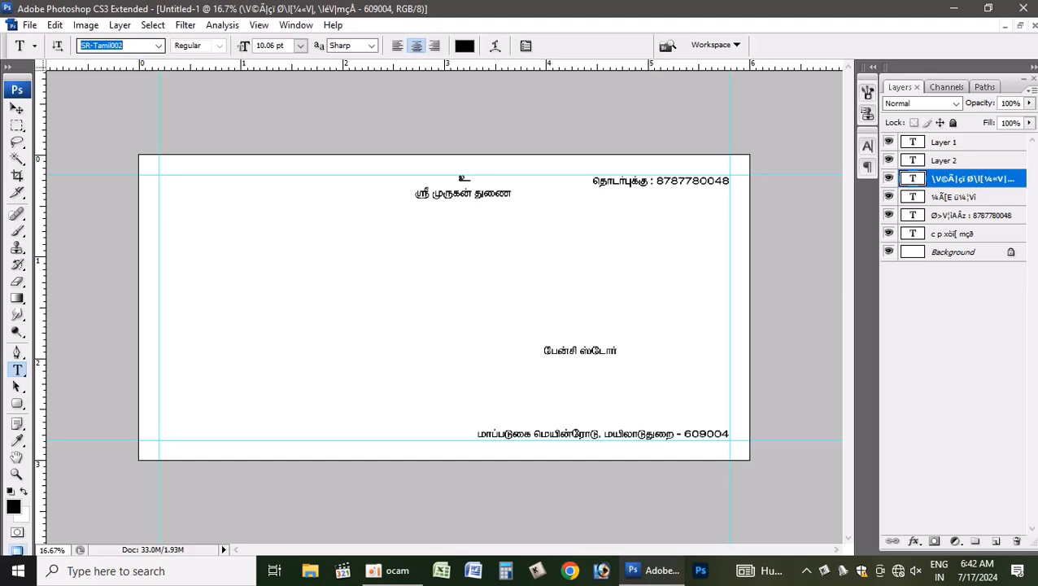
type("Arial")
key("Return")
key("ctrl+z")
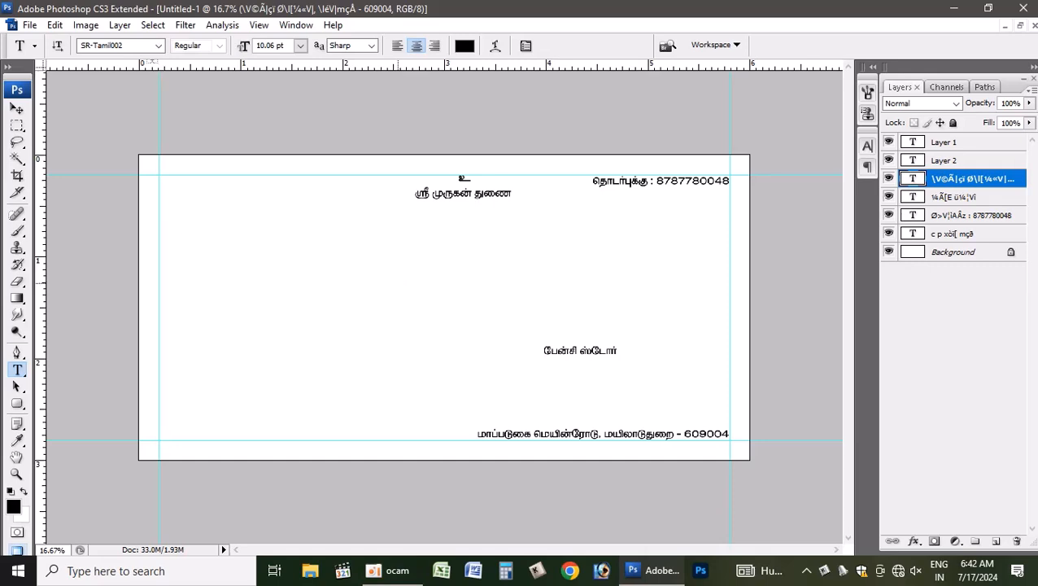
Create an empty text layer in the blank area below the heading and set its font to Arial
left_click(398, 286)
left_click(643, 46)
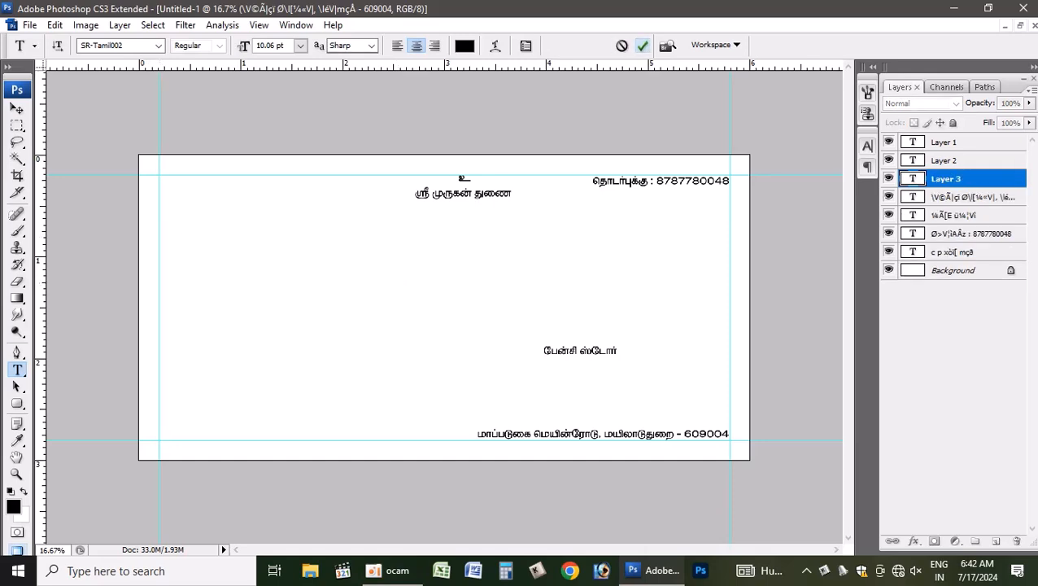
left_click(118, 46)
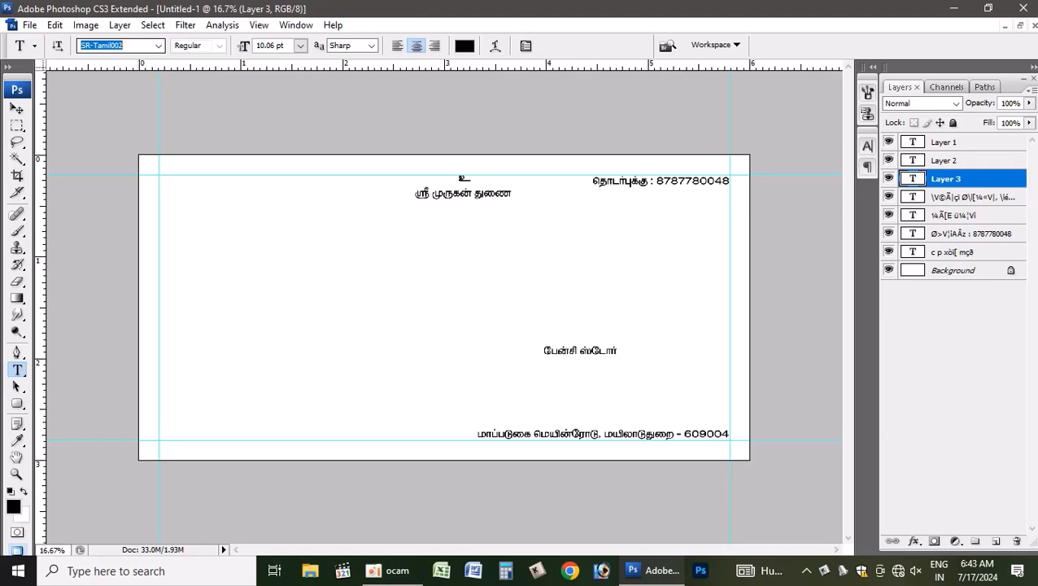
type("Arial")
key("Return")
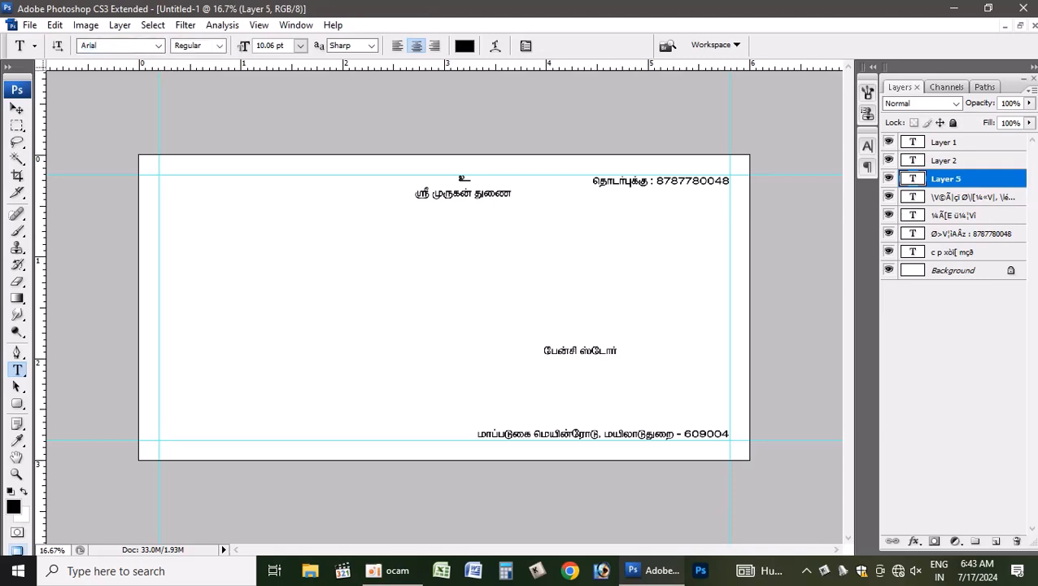
Add the text "A.S" in the BubbleGum font in the blank area below the heading
left_click(118, 46)
type("BubbleGum")
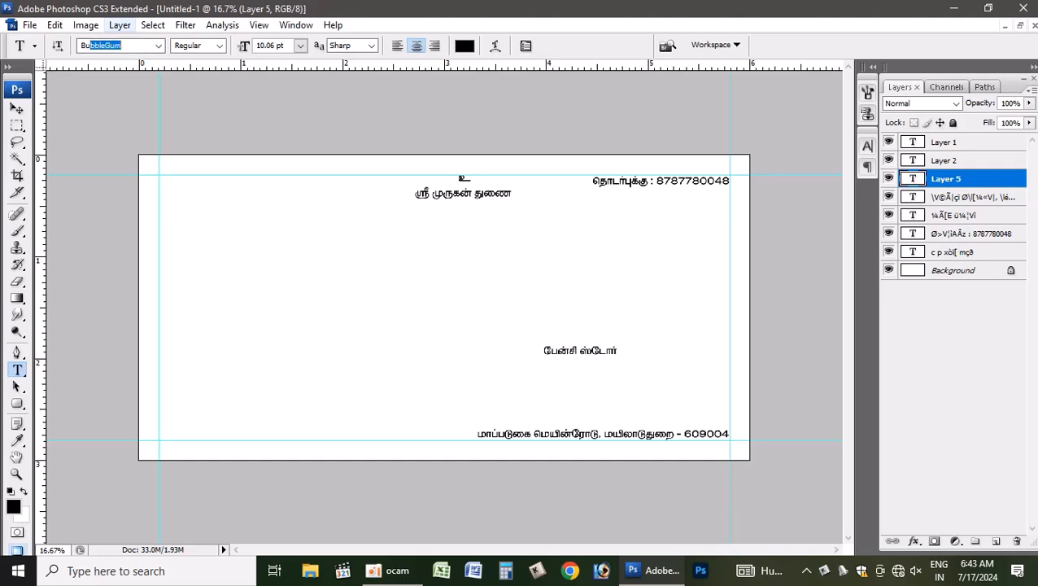
key("Return")
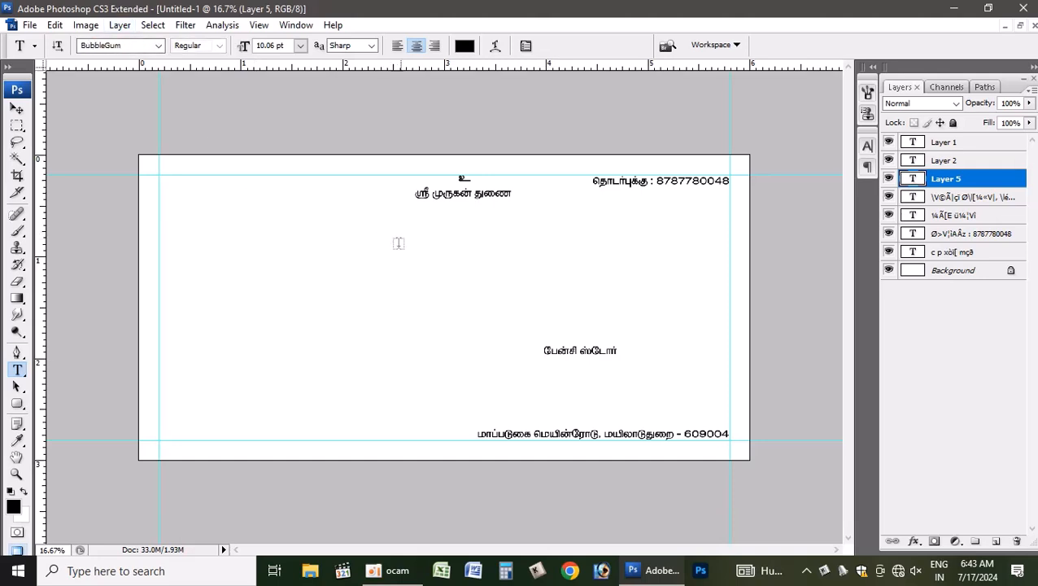
left_click(414, 269)
type("A")
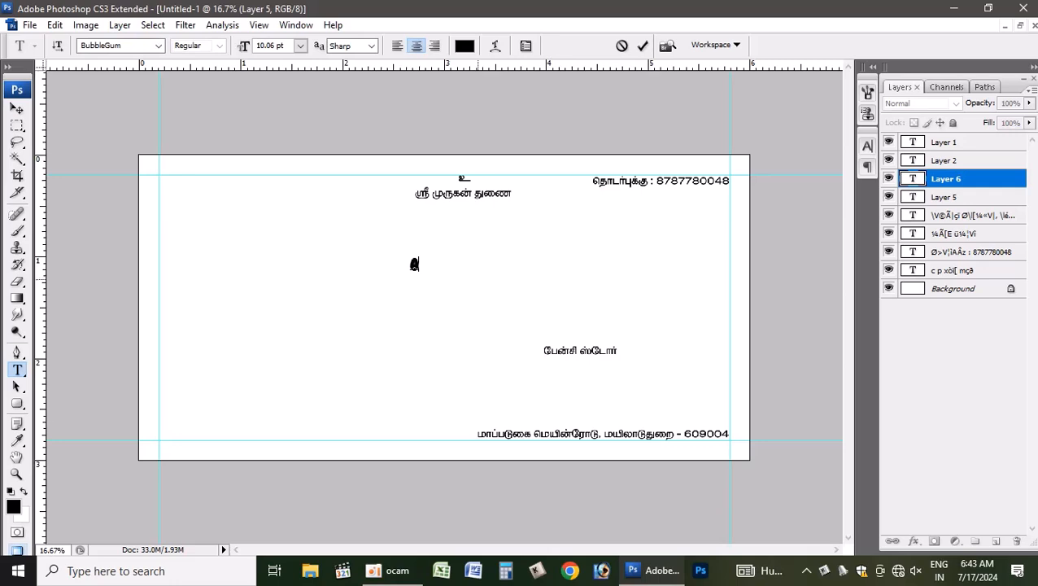
type(".S")
key("ctrl+Return")
Scale the "A.S" text proportionally to about 1026.5% and move it up slightly, just below the heading lines
key("v")
key("ctrl+t")
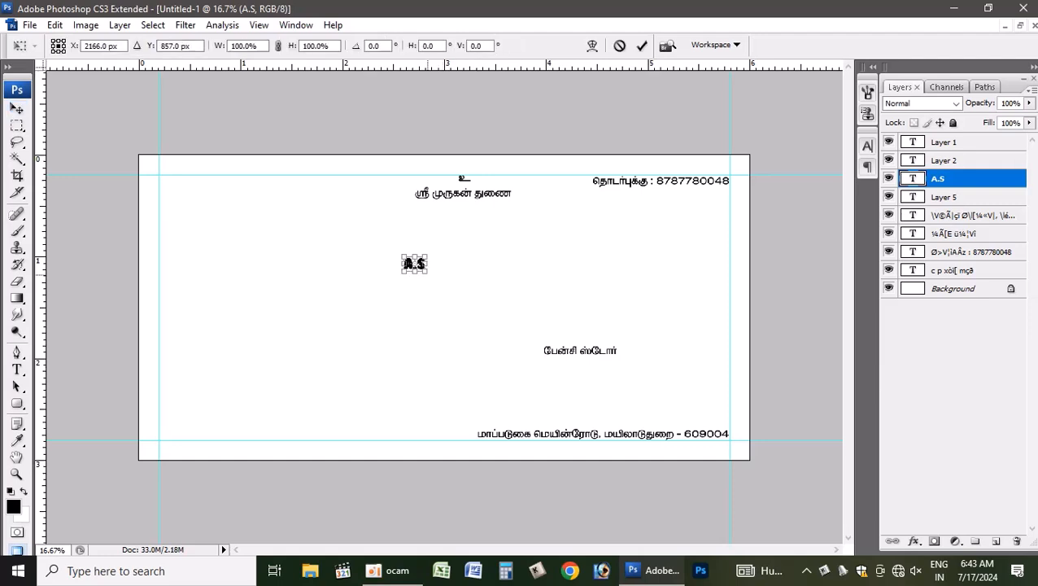
left_click_drag(427, 272, 580, 345)
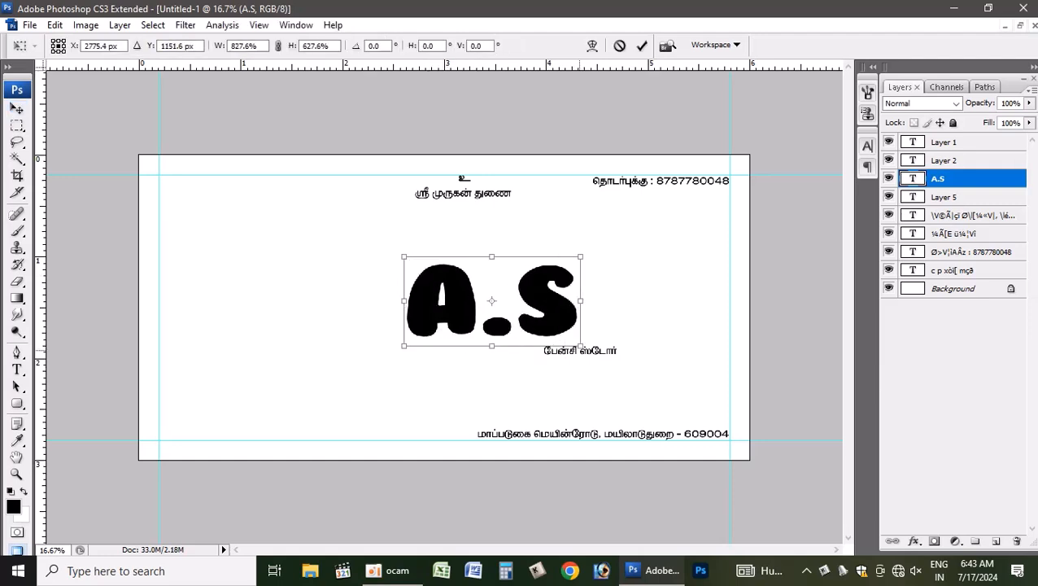
key("ctrl+z")
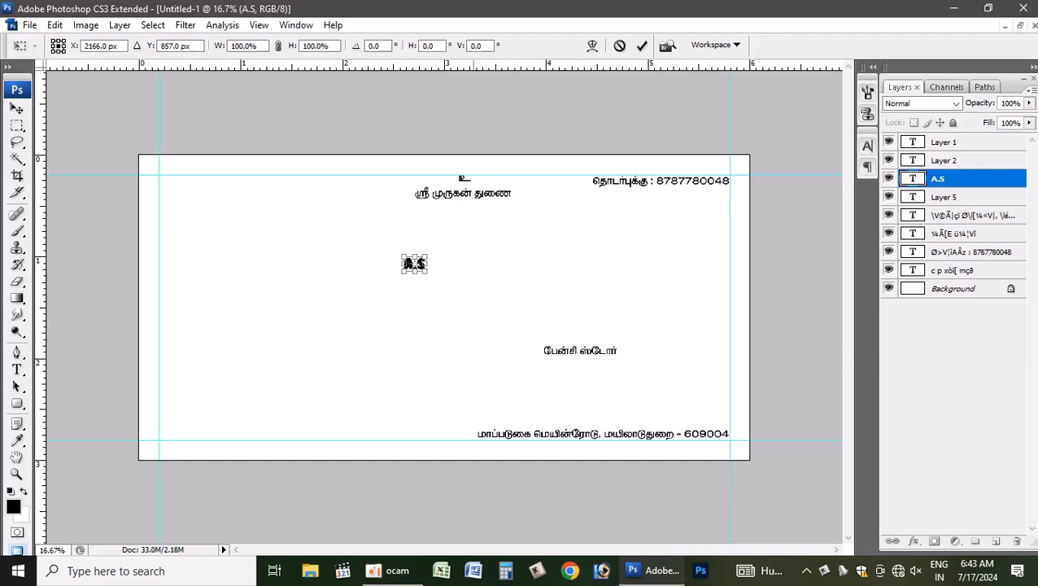
left_click_drag(426, 273, 581, 375)
left_click_drag(582, 257, 623, 229)
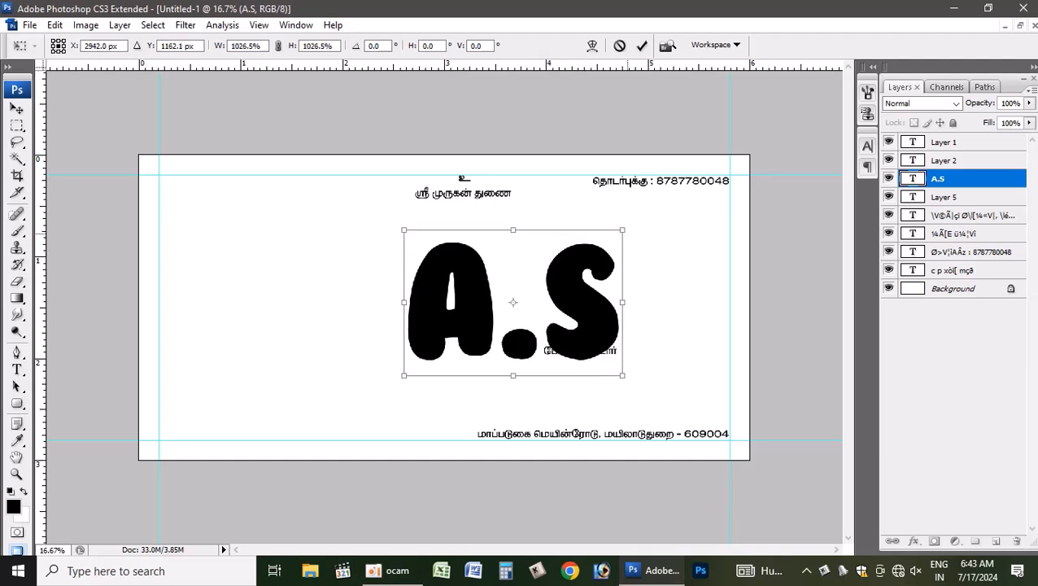
key("Return")
left_click_drag(561, 310, 555, 286)
Move "பேன்சி ஸ்டோர்" directly beneath "A.S" and enlarge it to slightly more than the width of "A.S"
left_click_drag(585, 349, 634, 393)
key("ctrl+t")
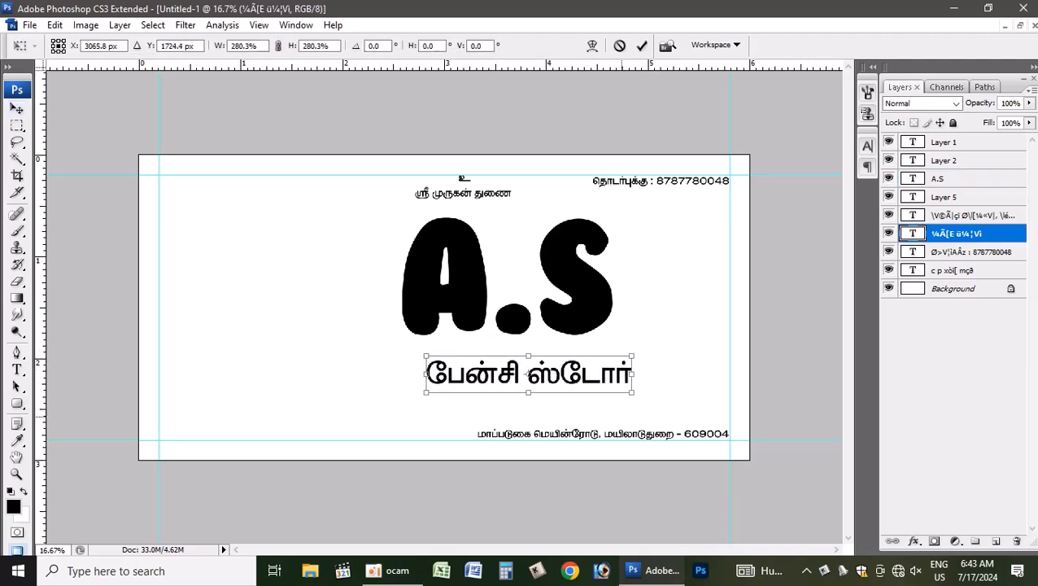
left_click_drag(424, 393, 386, 399)
key("Return")
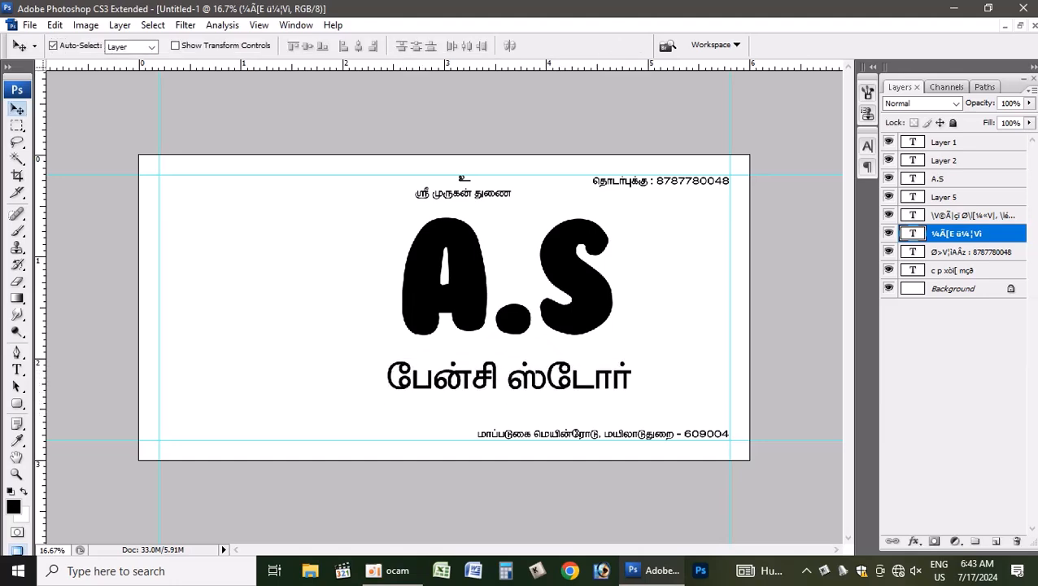
Preview the SR-Tamil fonts on the "பேன்சி ஸ்டோர்" text and set its font to SR-Tamil075
key("t")
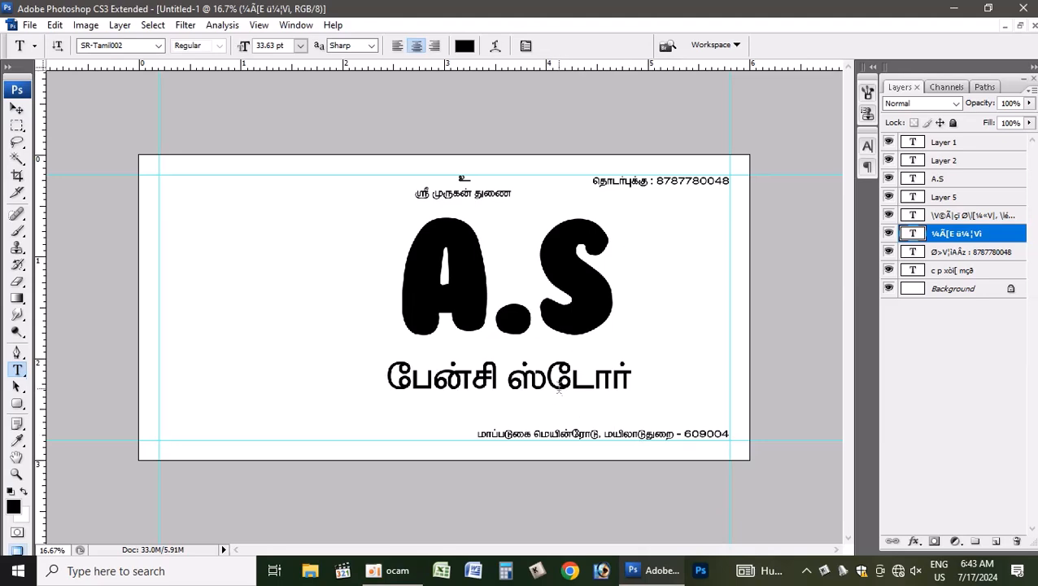
left_click(558, 382)
key("ctrl+a")
left_click(114, 45)
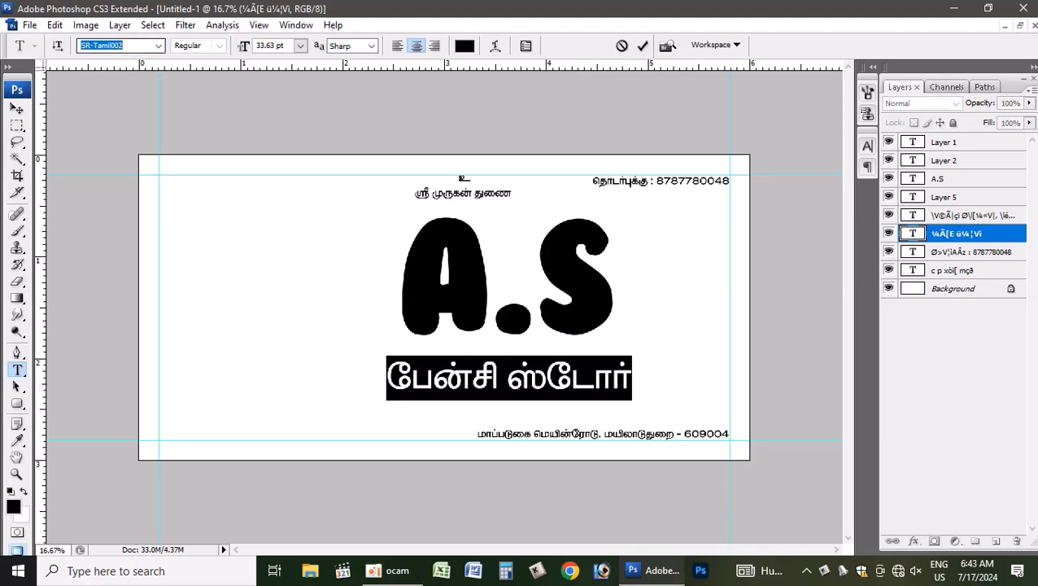
key("Down")
key("Down")
key("Down")
key("Down")
key("Down")
key("Down")
key("Down")
key("Down")
key("Down")
key("Down")
key("Down")
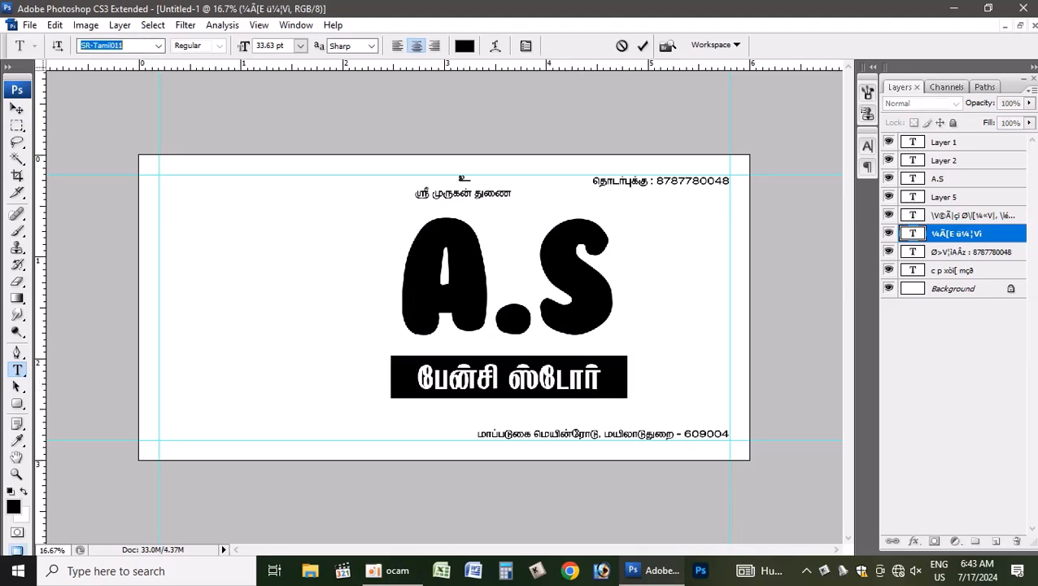
key("Down")
key("Down")
key("Down")
key("Down")
key("Down")
key("Down")
key("Down")
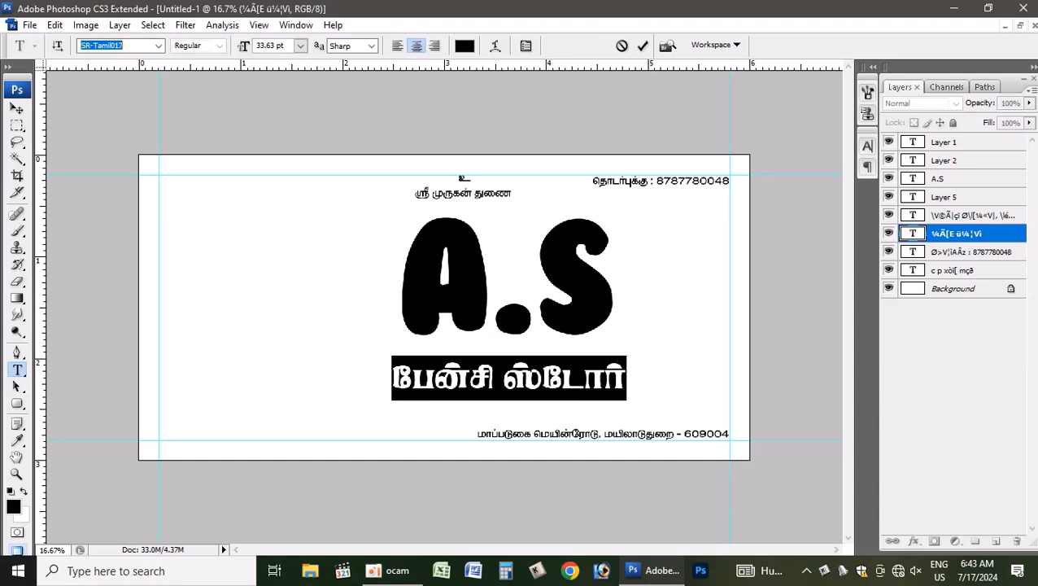
key("Down")
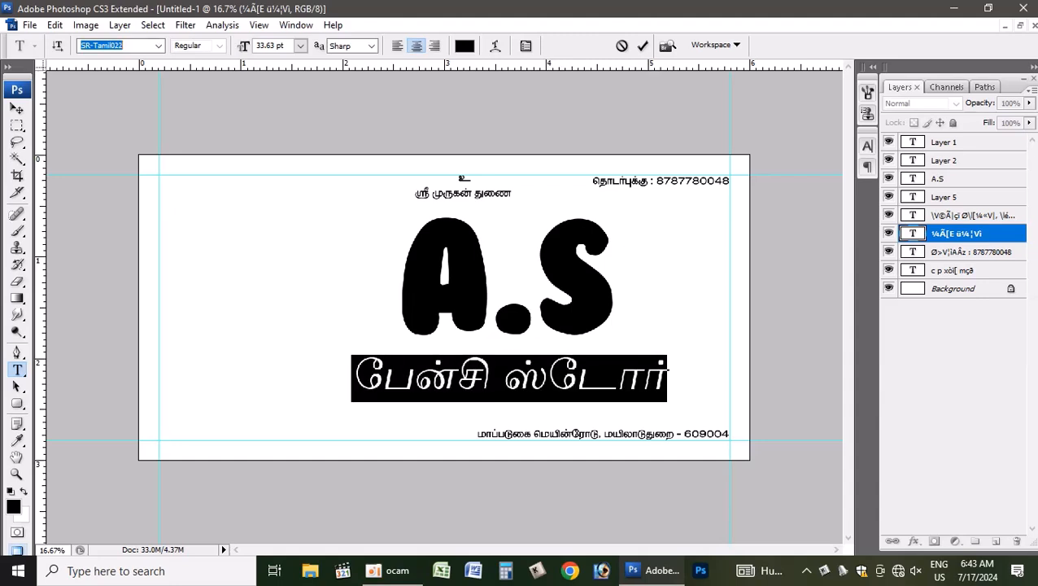
key("Down")
key("Down")
key("Down")
key("Down")
key("Down")
key("Down")
key("Down")
key("Down")
key("Down")
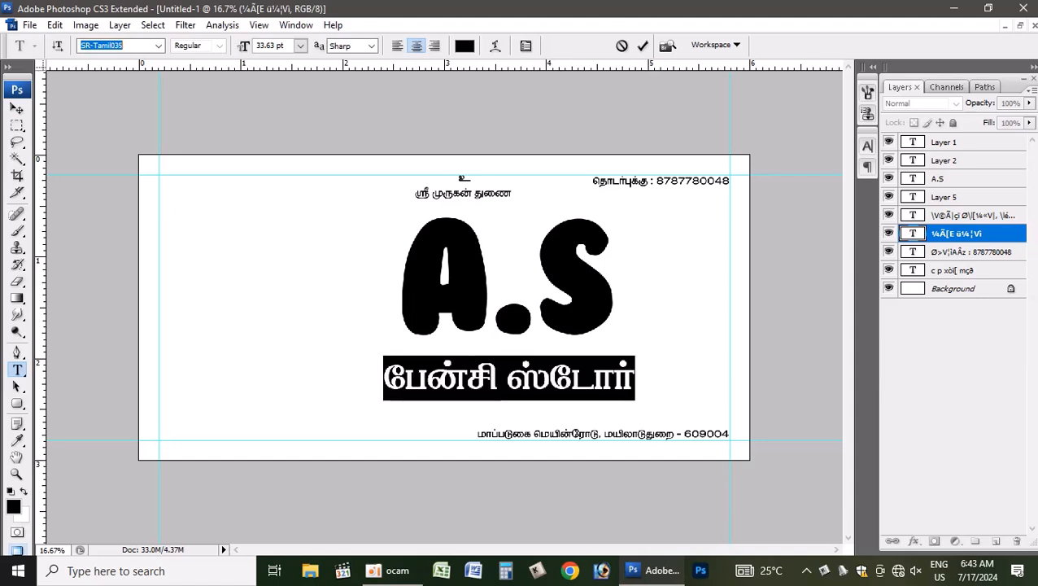
key("Down")
key("Down")
key("Down")
key("Down")
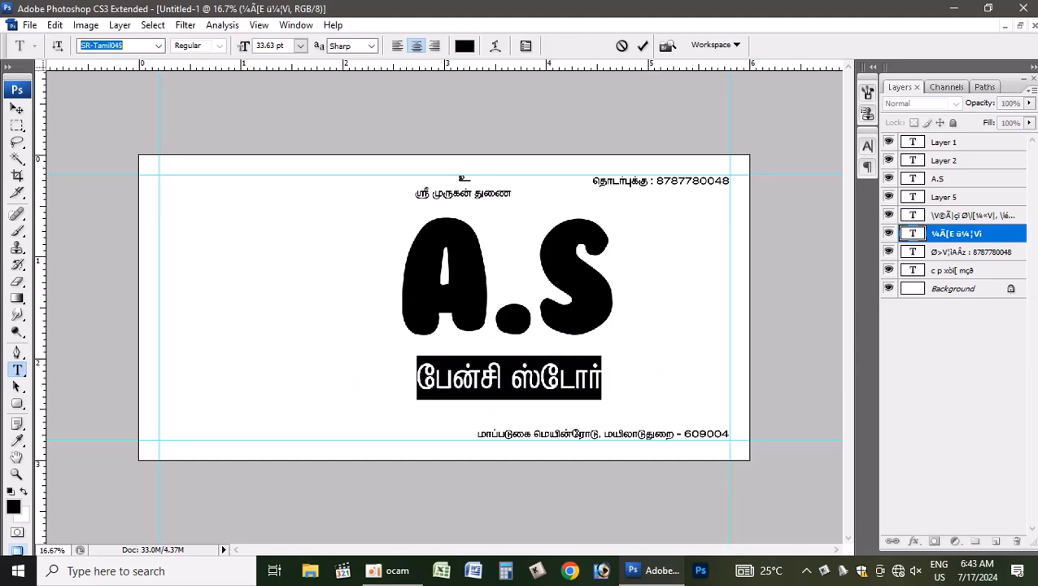
key("Down")
key("Down")
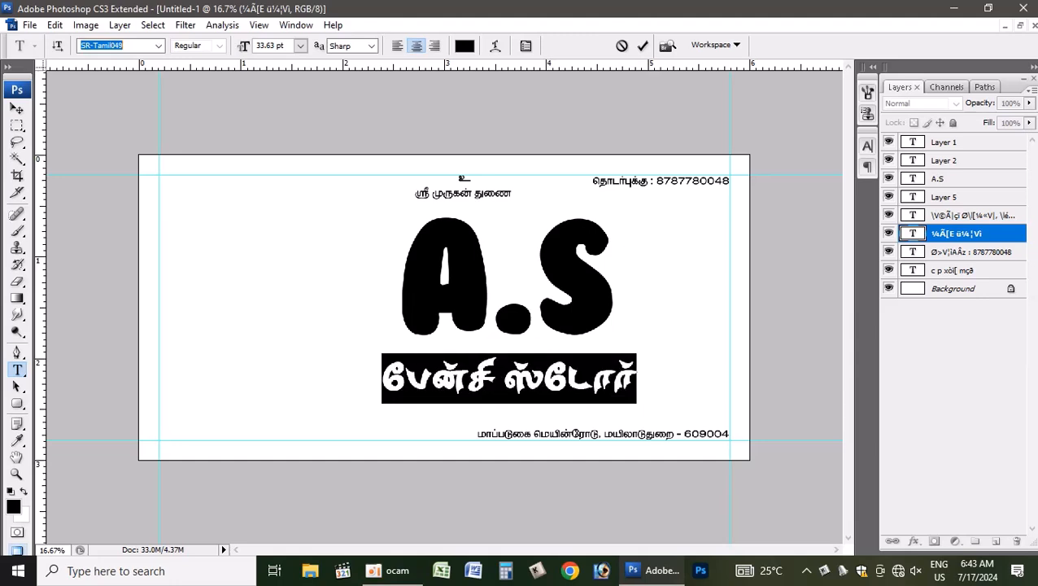
key("Down")
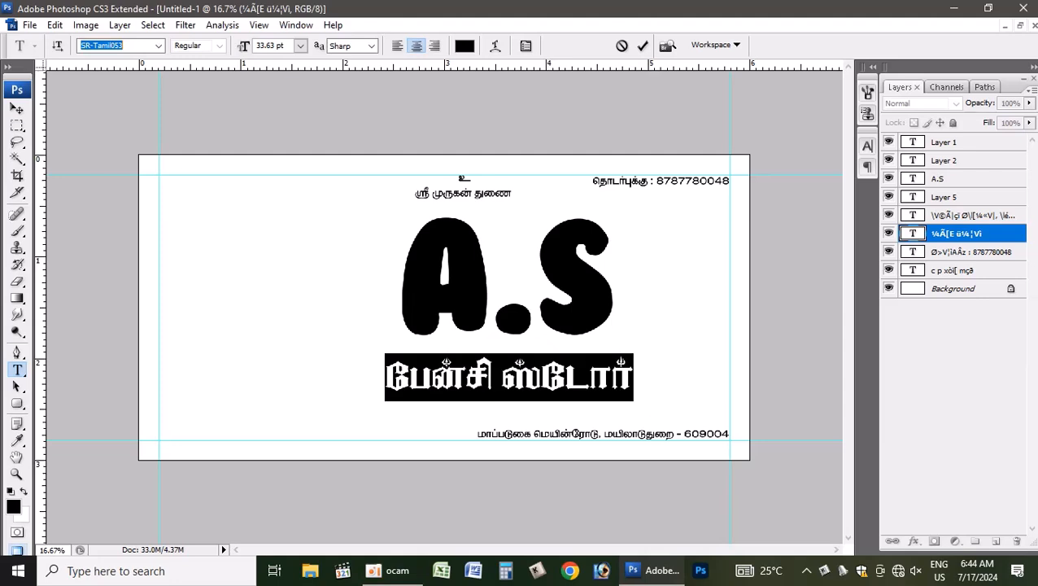
key("Down")
key("Down")
key("Down")
key("Down")
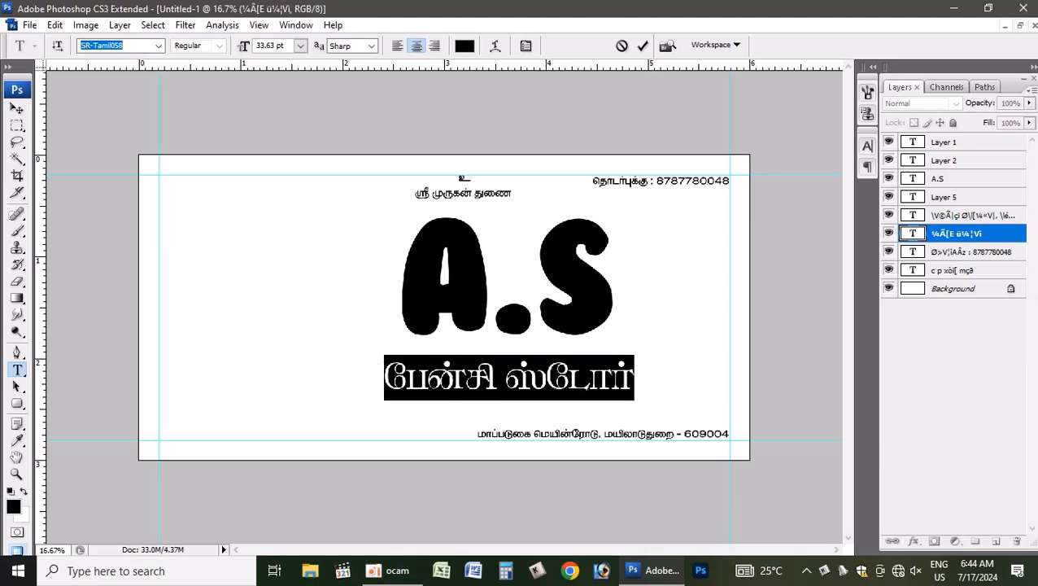
key("Down")
key("Down")
key("Down")
key("Down")
key("Down")
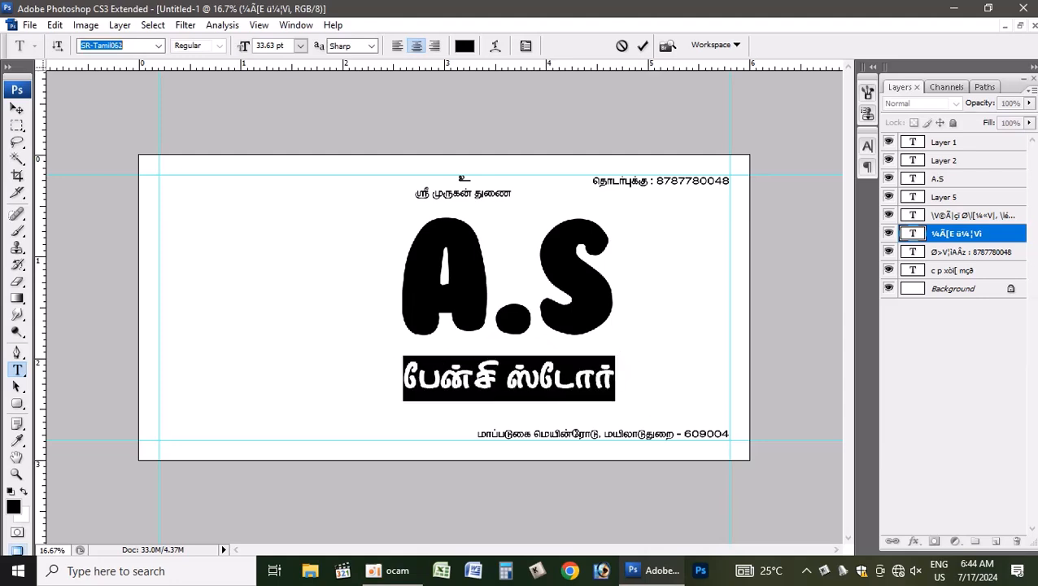
key("Down")
key("Down")
key("Down")
key("Down")
key("Down")
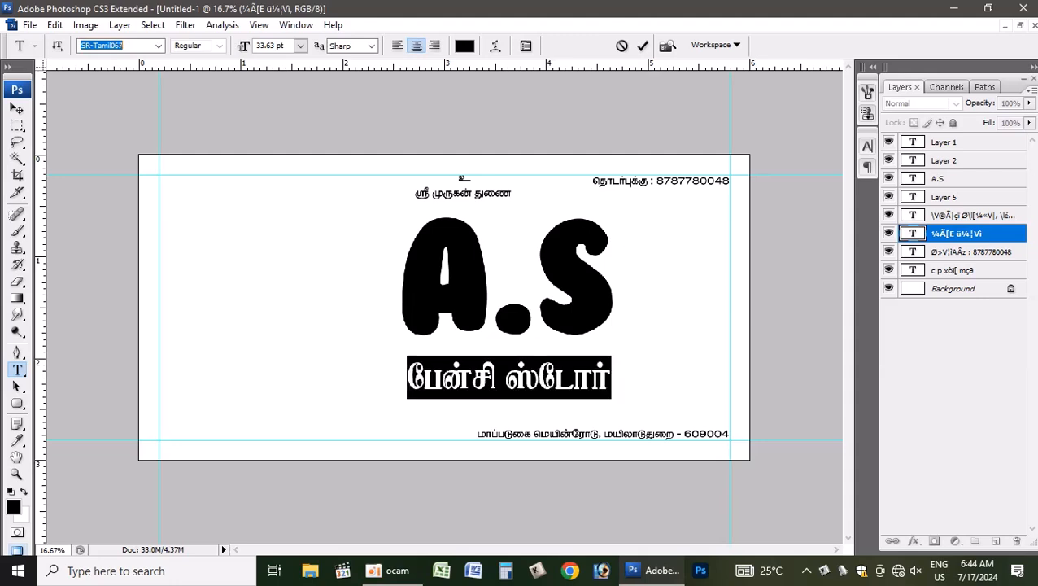
key("Down")
key("Down")
key("Down")
key("Down")
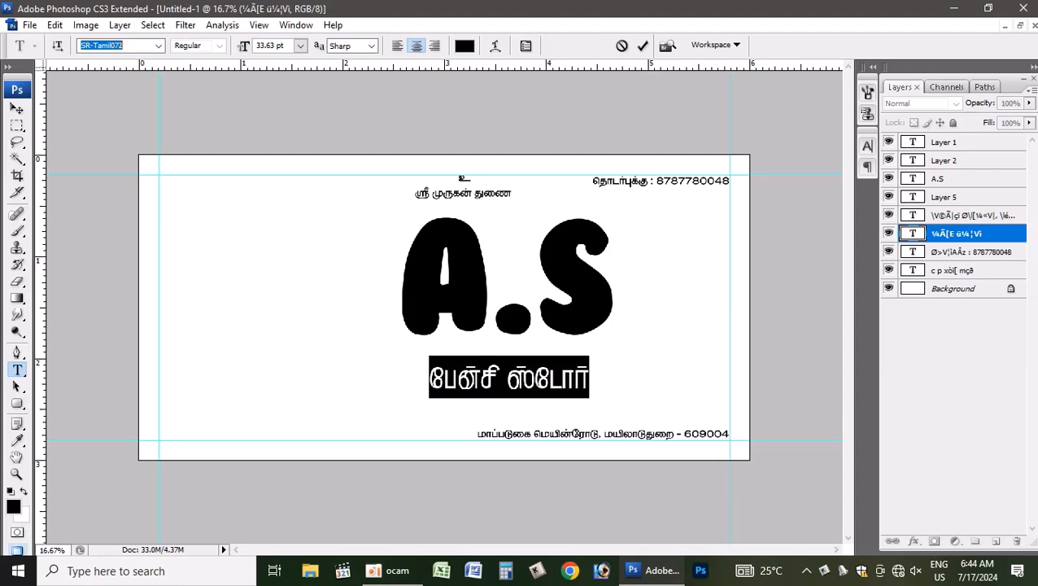
key("Down")
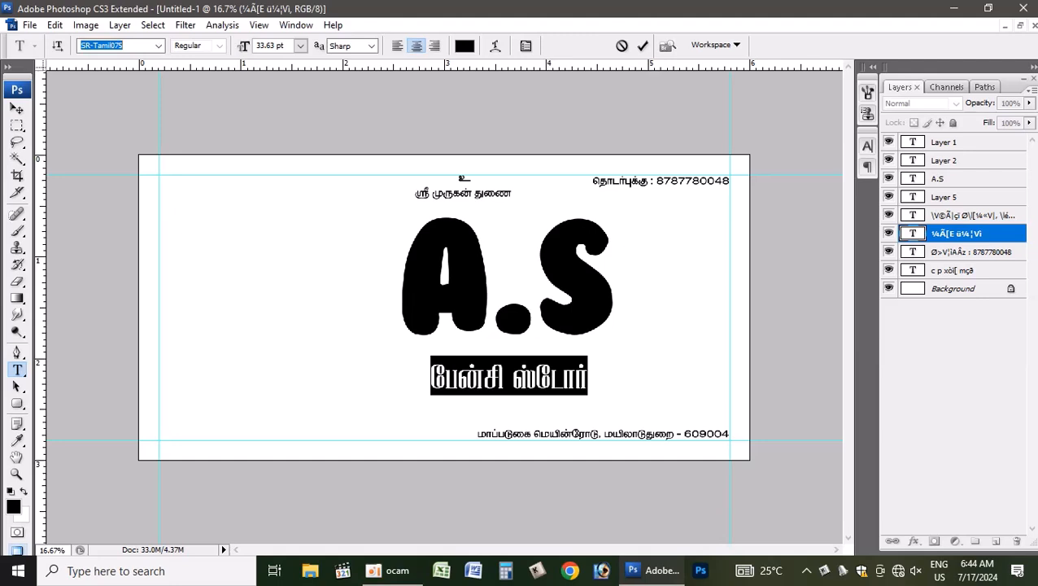
left_click(643, 45)
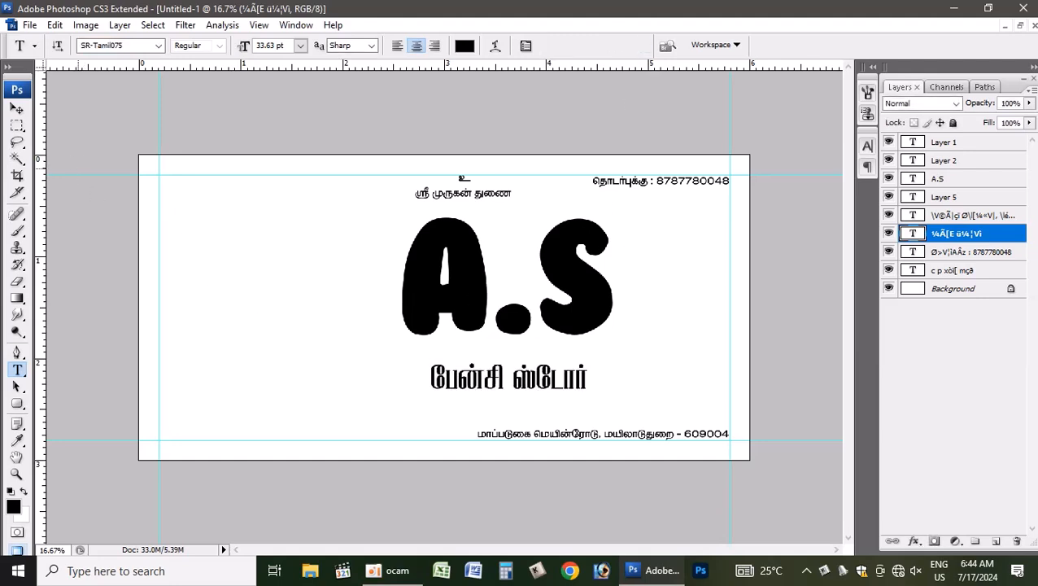
Scale "பேன்சி ஸ்டோர்" proportionally to about 154.7%, keeping it centred beneath "A.S"
key("ctrl+t")
left_click_drag(589, 395, 631, 405)
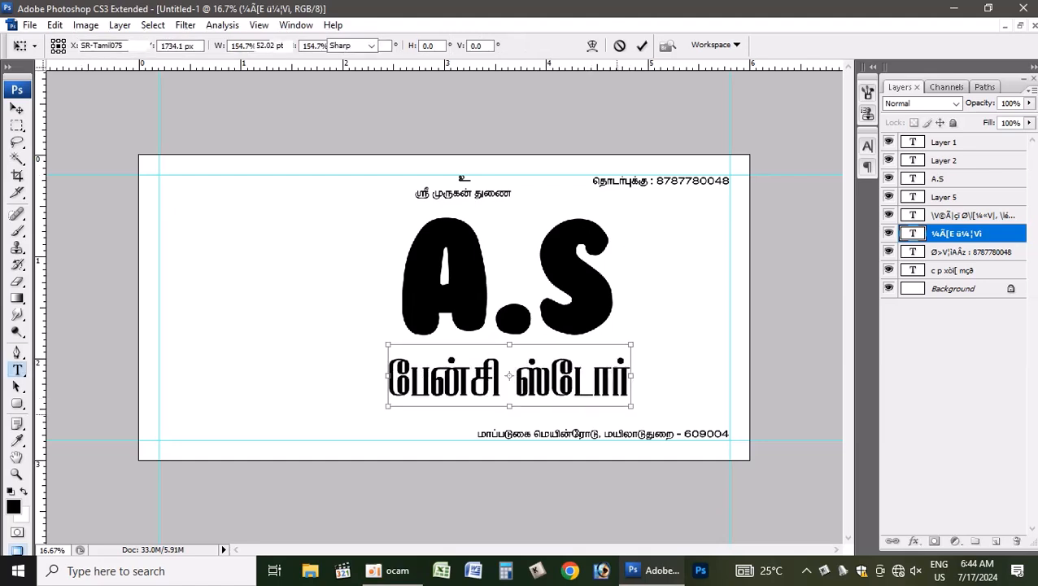
key("Return")
Enlarge the address line leftward to start beneath the left end of "பேன்சி ஸ்டோர்", keeping its right end at the guide
key("t")
left_click(632, 434)
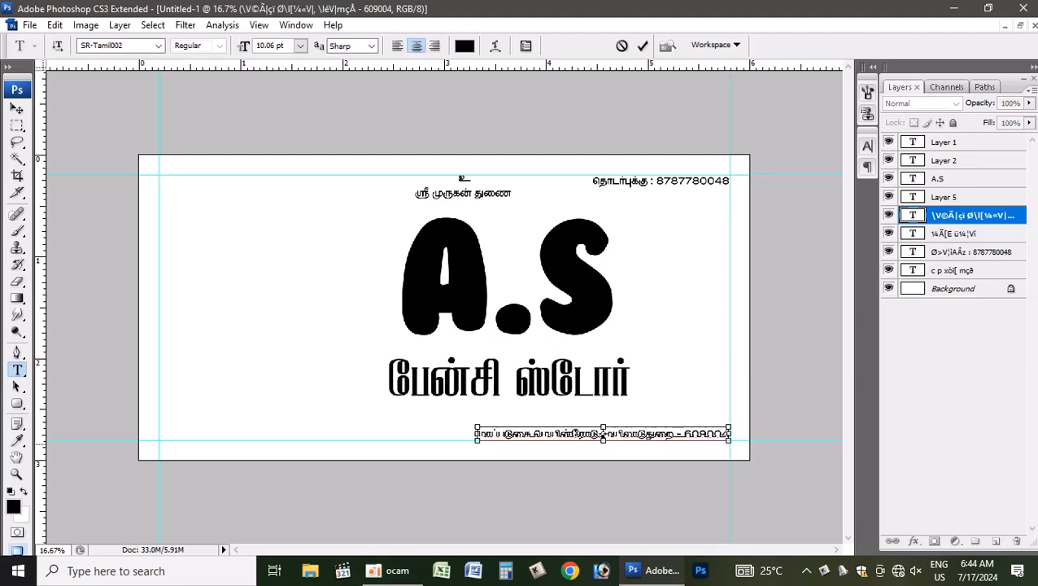
left_click(17, 109)
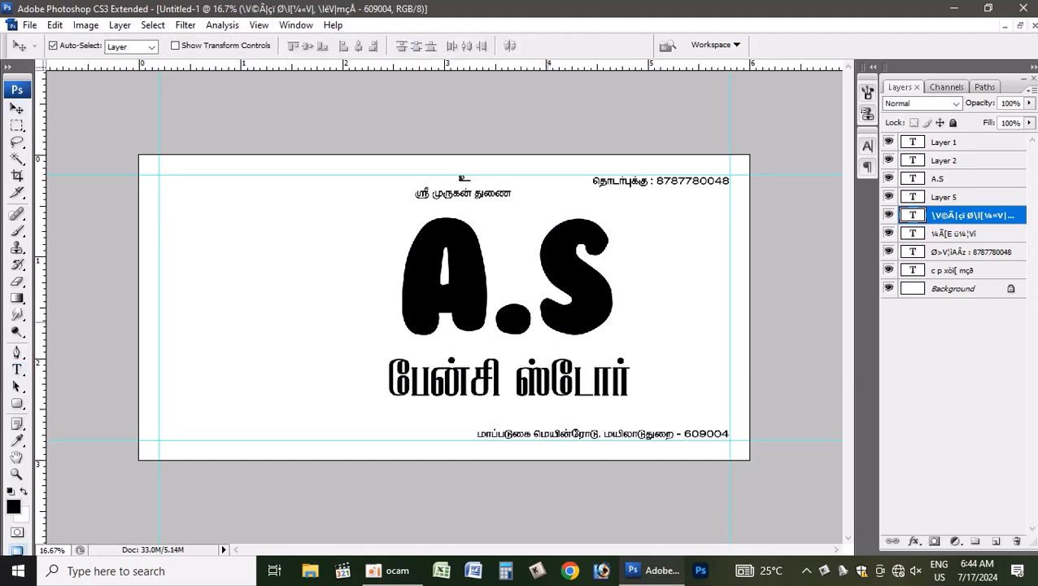
key("ctrl+t")
left_click_drag(478, 427, 391, 423)
key("Return")
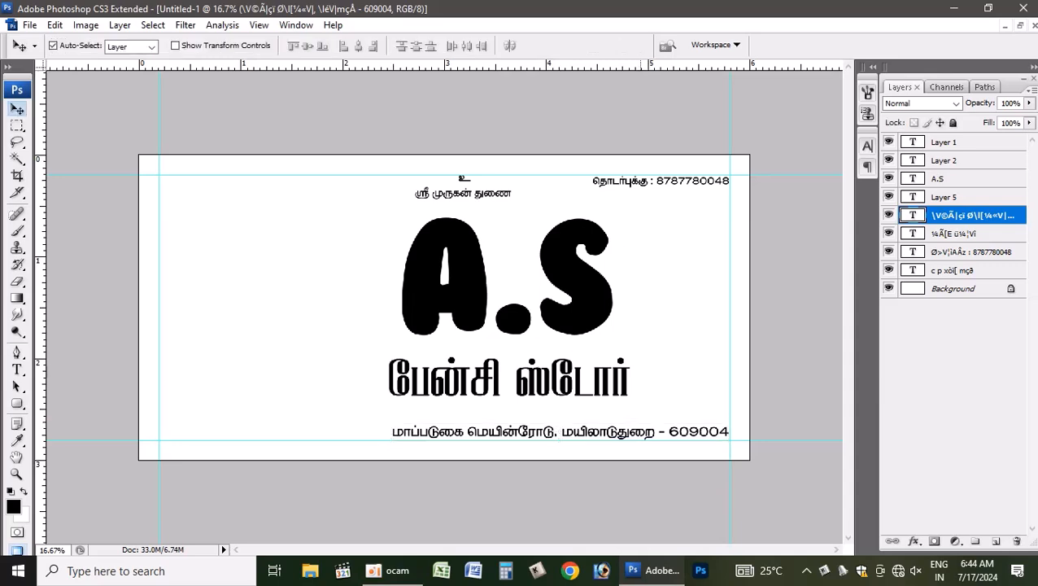
Scale the contact line to about 151.1%, and then reshape it to about 95.6% width and 124.8% height, anchored at the right guide
left_click(628, 181)
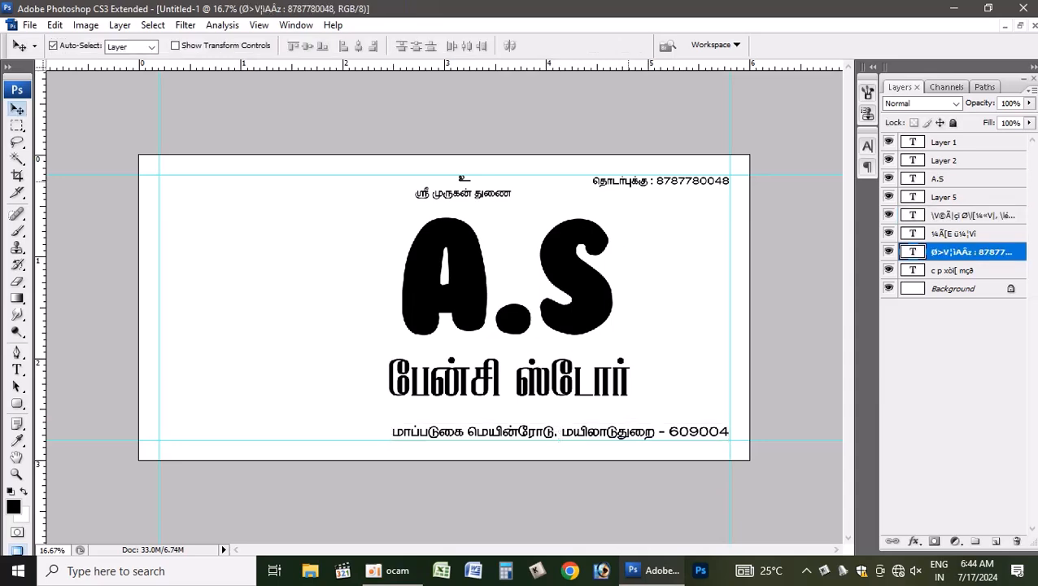
key("ctrl+t")
left_click_drag(592, 187, 519, 195)
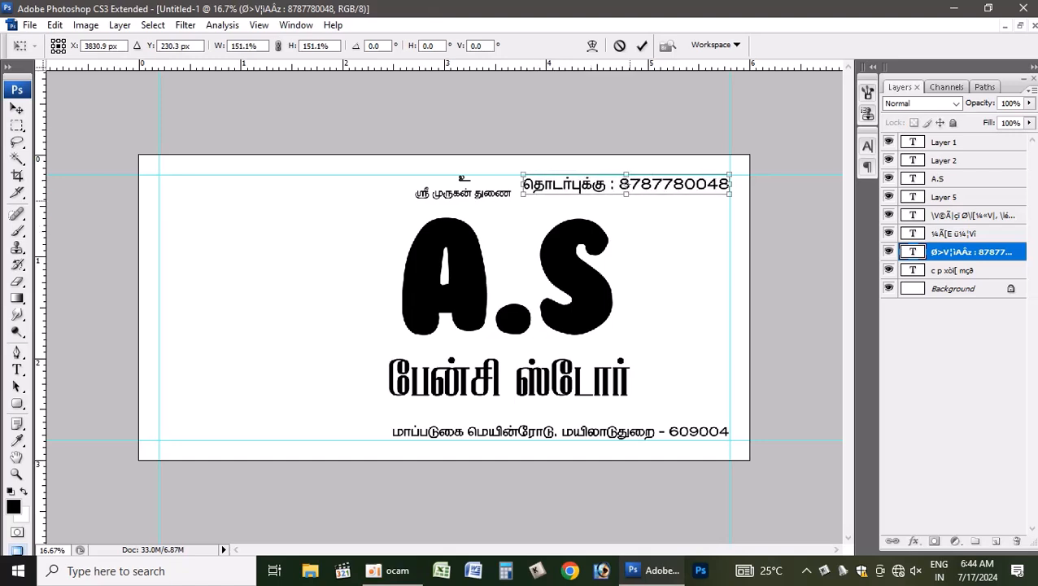
key("Return")
key("ctrl+t")
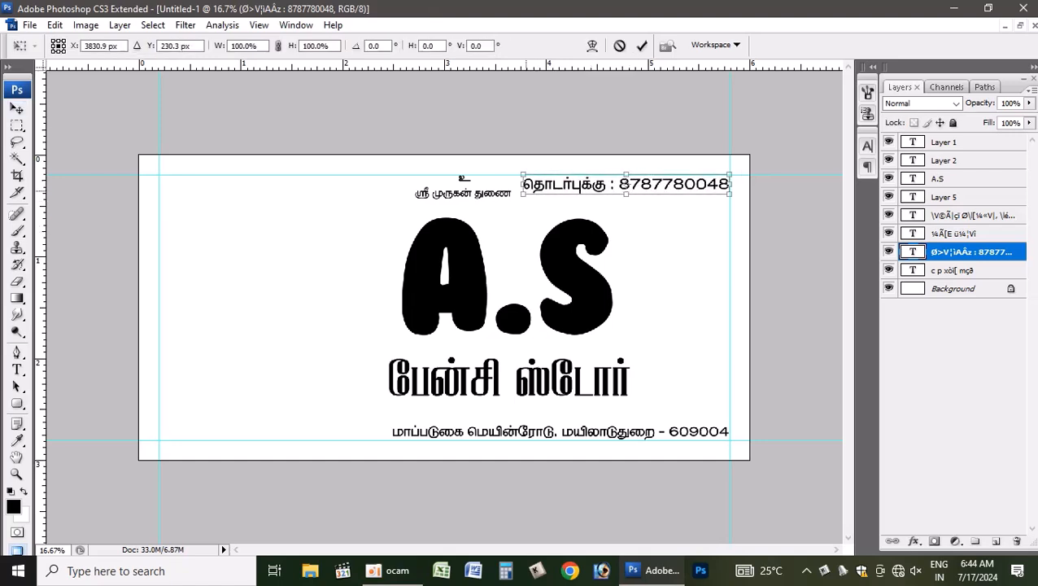
left_click_drag(521, 193, 532, 197)
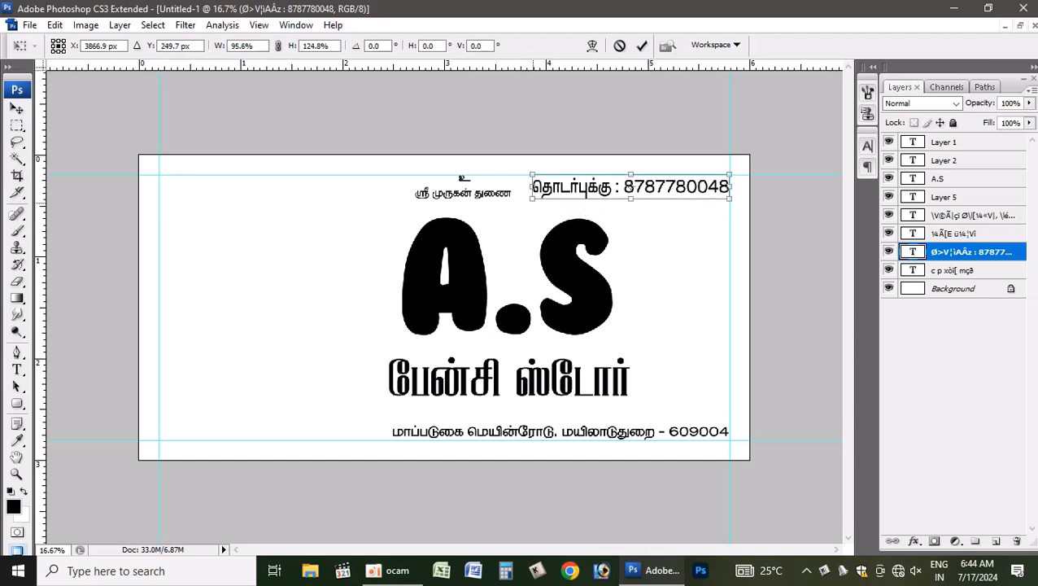
key("Return")
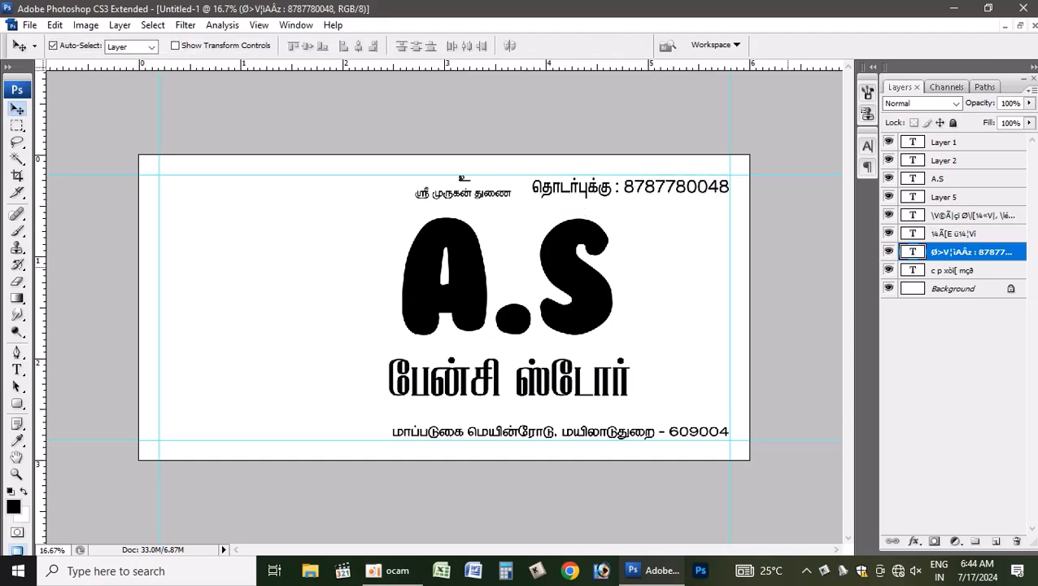
Preview the SR-Tamil fonts on the "தொடர்புக்கு :" label of the contact line and set its font to SR-Tamil059
key("t")
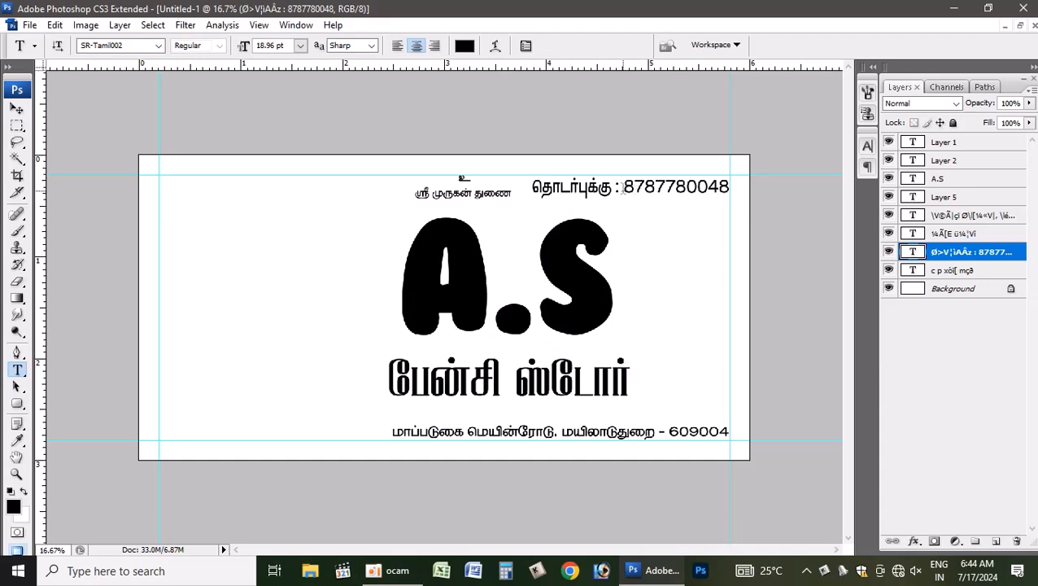
left_click_drag(622, 188, 532, 192)
left_click(120, 46)
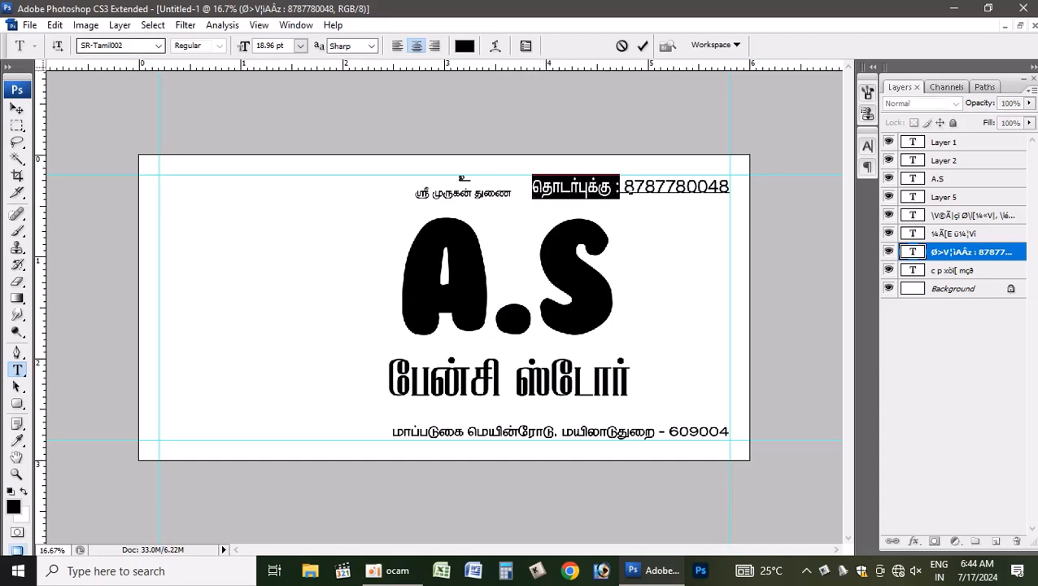
key("Down")
key("Down")
key("Down")
key("Down")
key("Down")
key("Down")
key("Down")
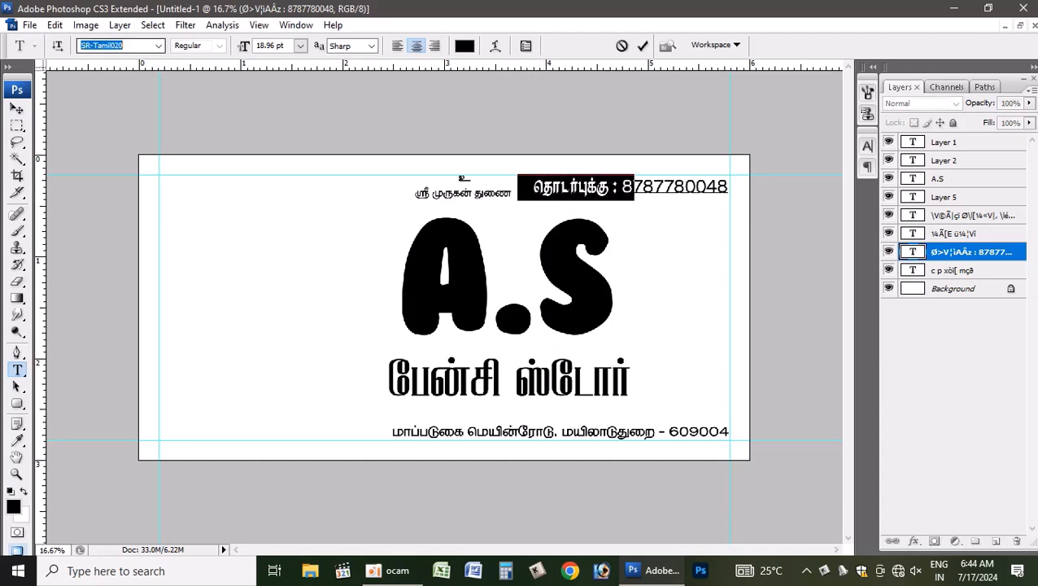
key("Down")
key("Down")
key("Down")
key("Down")
key("Down")
key("Down")
key("Down")
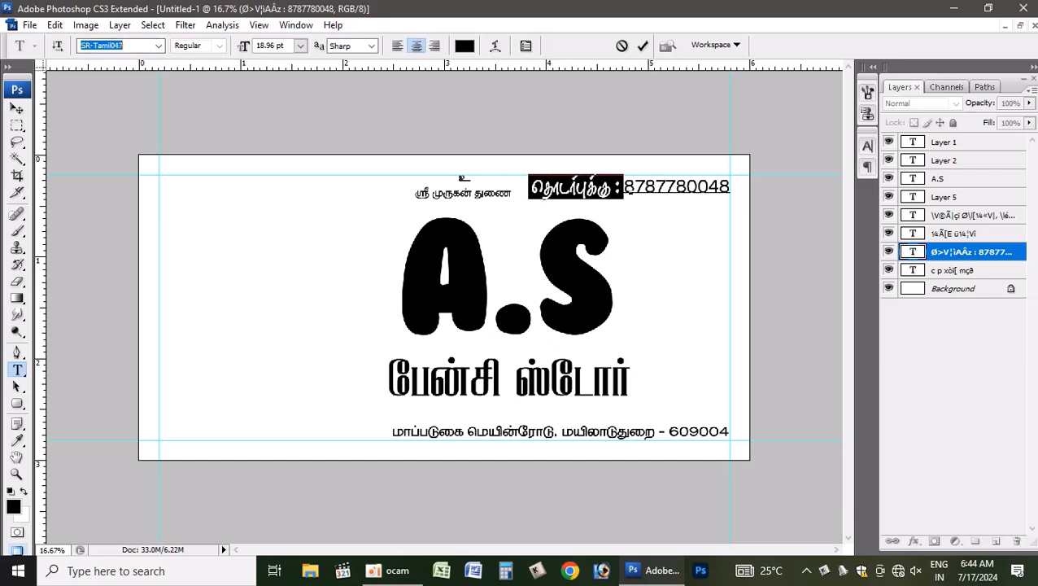
key("Down")
key("Down")
key("Down")
key("Down")
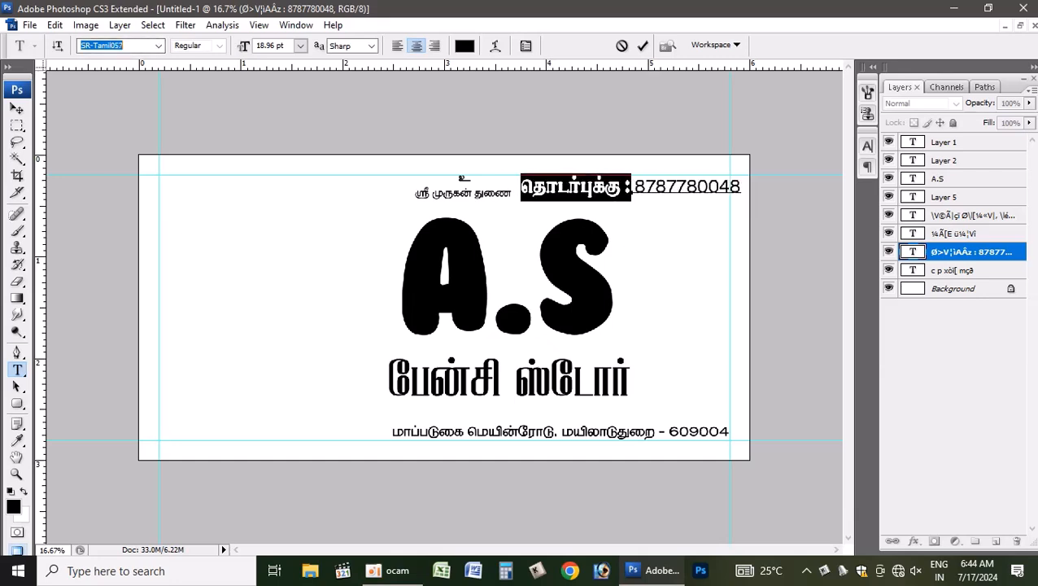
key("Down")
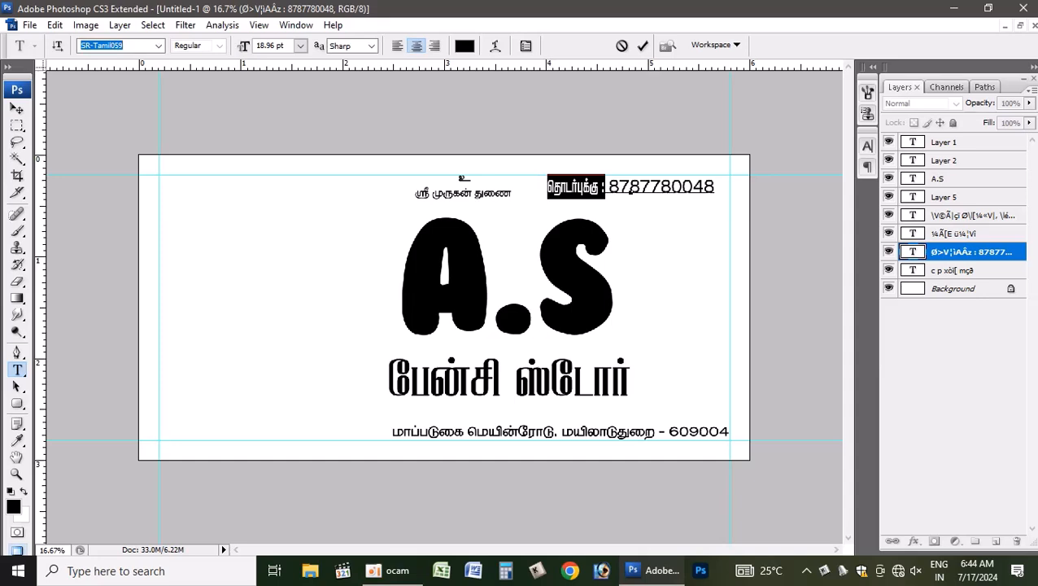
left_click(642, 47)
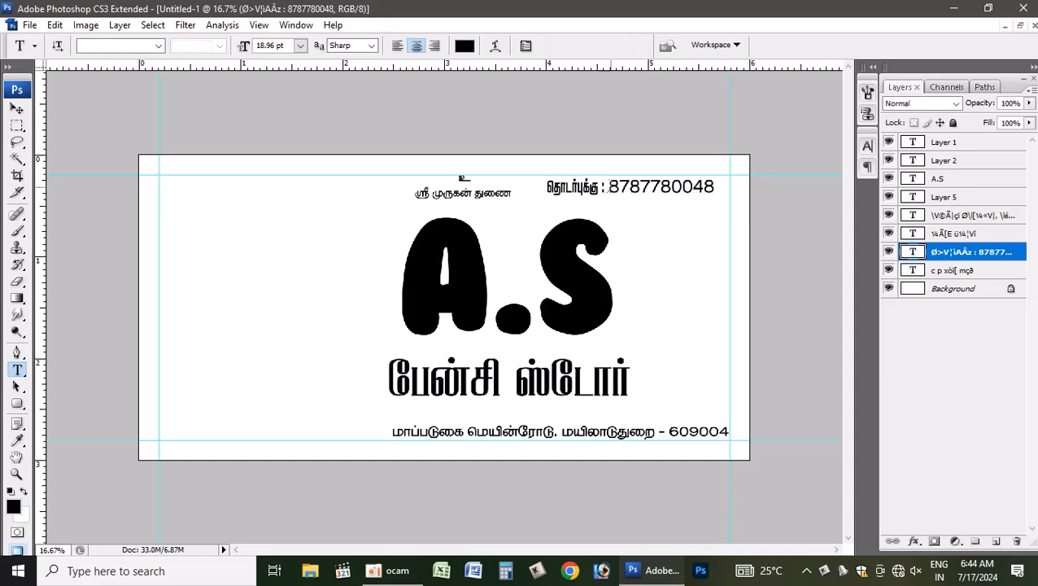
Preview the SR-Tamil fonts on the phone number in the contact line and set its font to SR-Tamil013
left_click_drag(616, 185, 781, 188)
left_click_drag(611, 183, 750, 185)
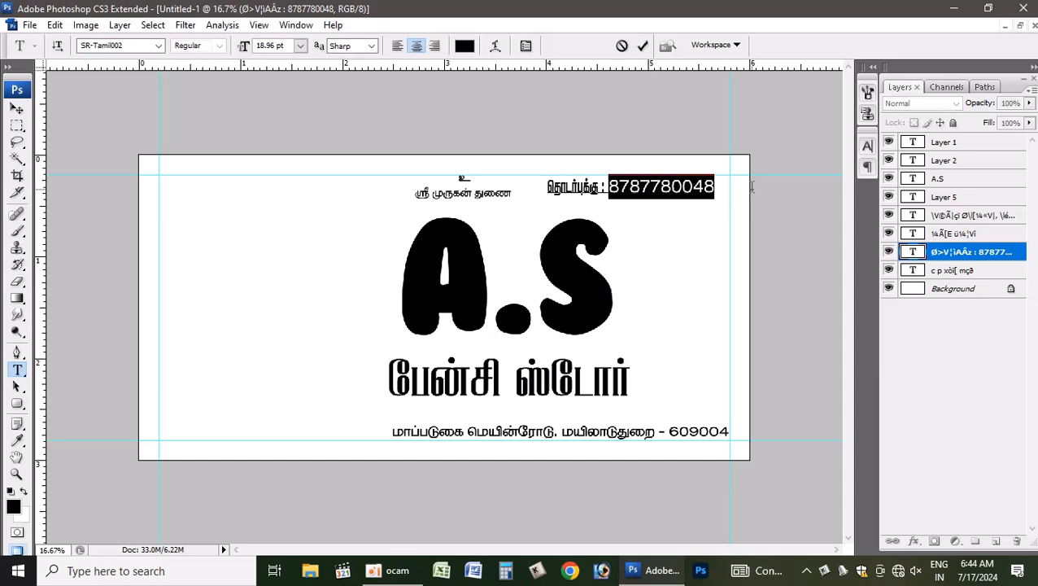
left_click(111, 45)
key("Down")
key("Down")
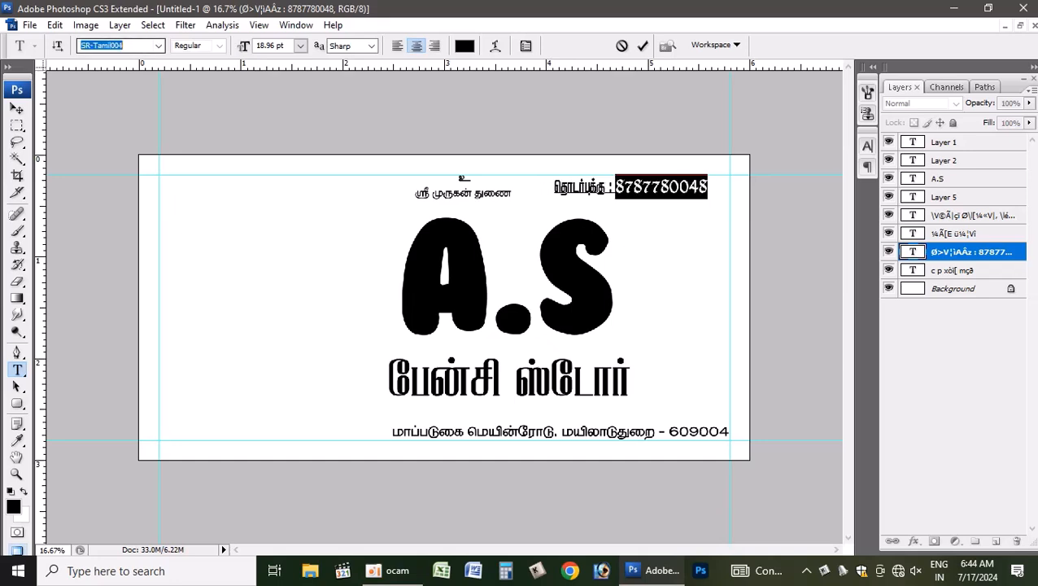
key("Down")
key("Down")
key("Down")
key("Down")
key("Down")
key("Down")
key("Down")
key("Down")
key("Down")
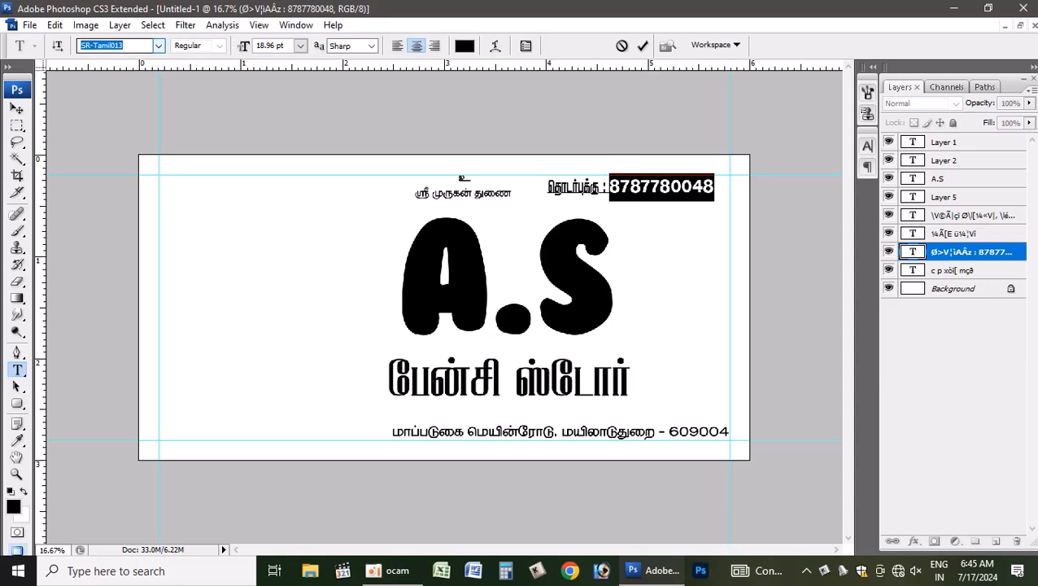
left_click(16, 108)
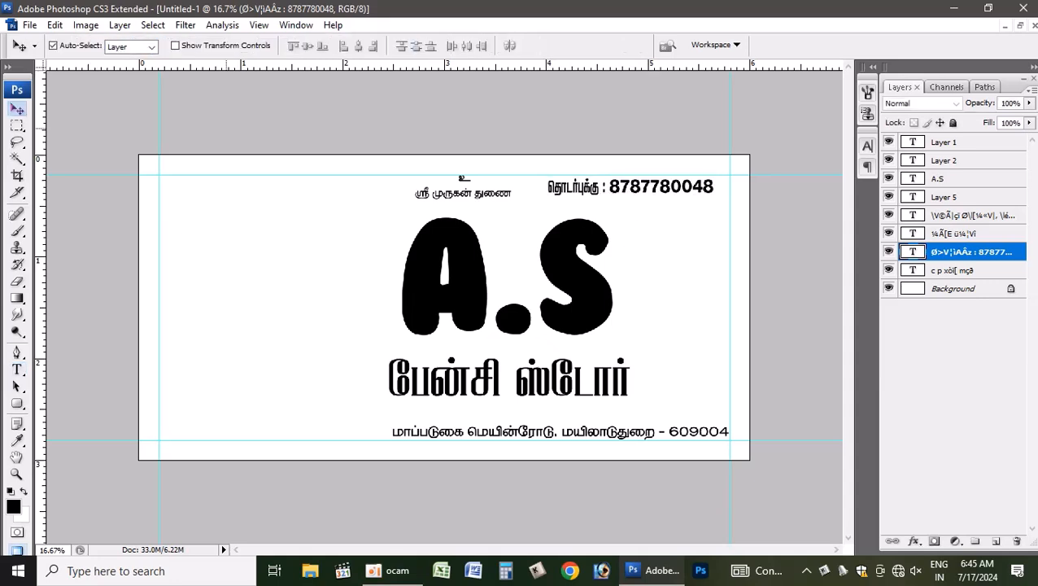
Move the contact line right to end just inside the right guide and stretch its height to 122.5%
key("ctrl+t")
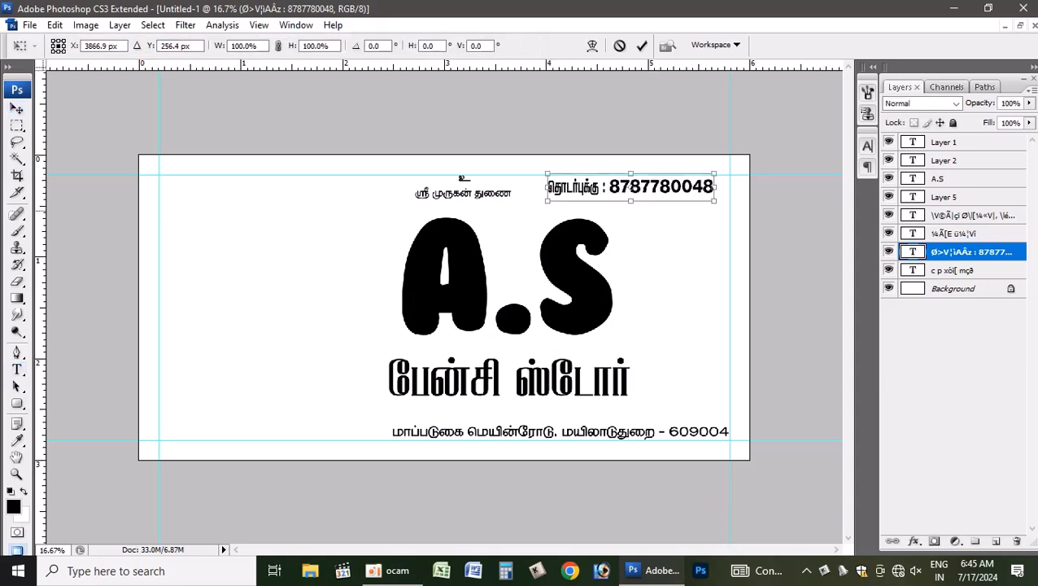
mouse_move(647, 188)
left_mouse_down()
mouse_move(661, 187)
mouse_move(644, 205)
left_mouse_up()
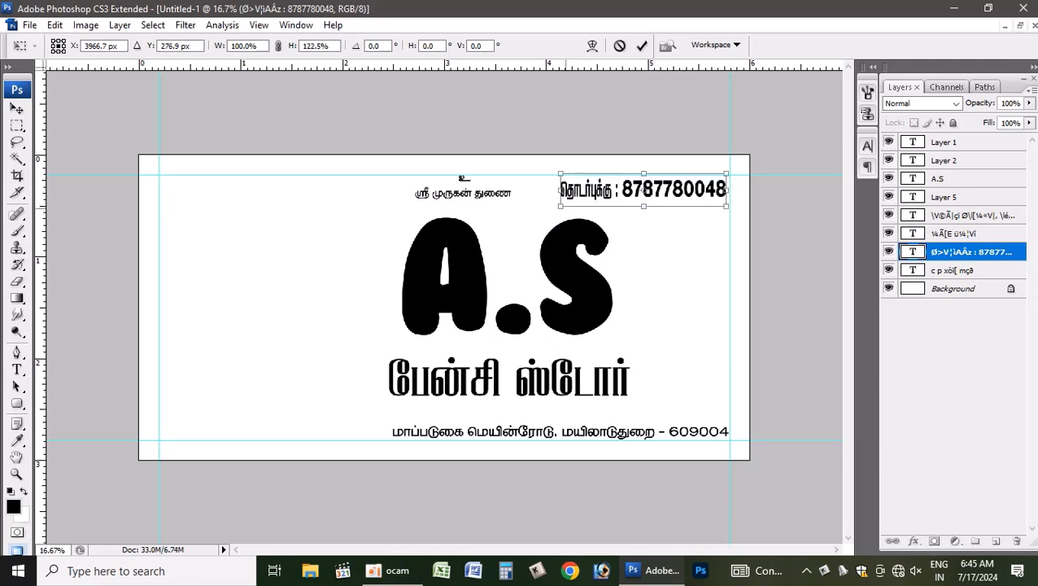
key("Return")
Add a new empty layer directly above the Background layer
left_click(596, 294)
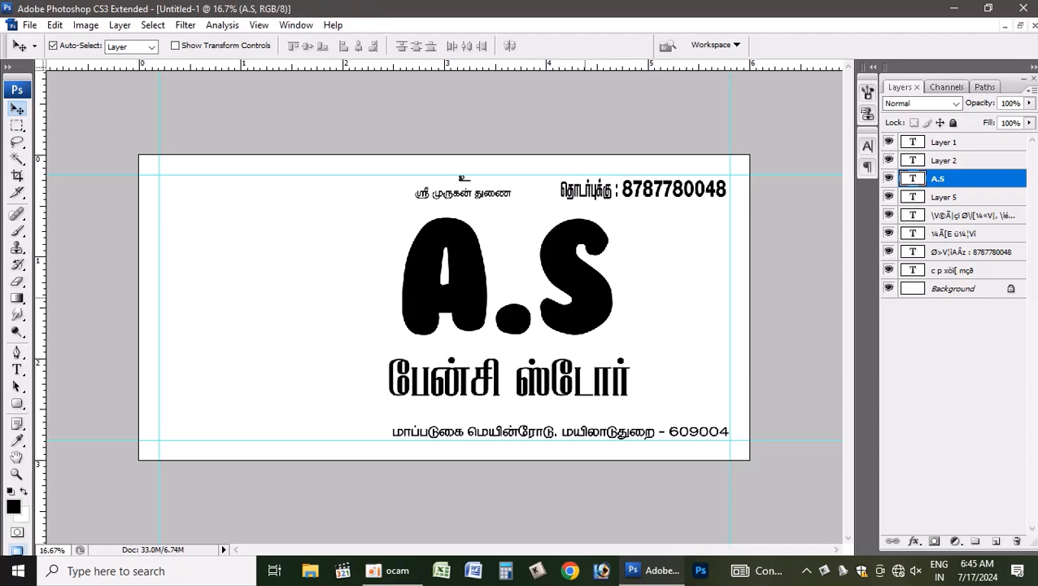
right_click(661, 253)
left_click(693, 265)
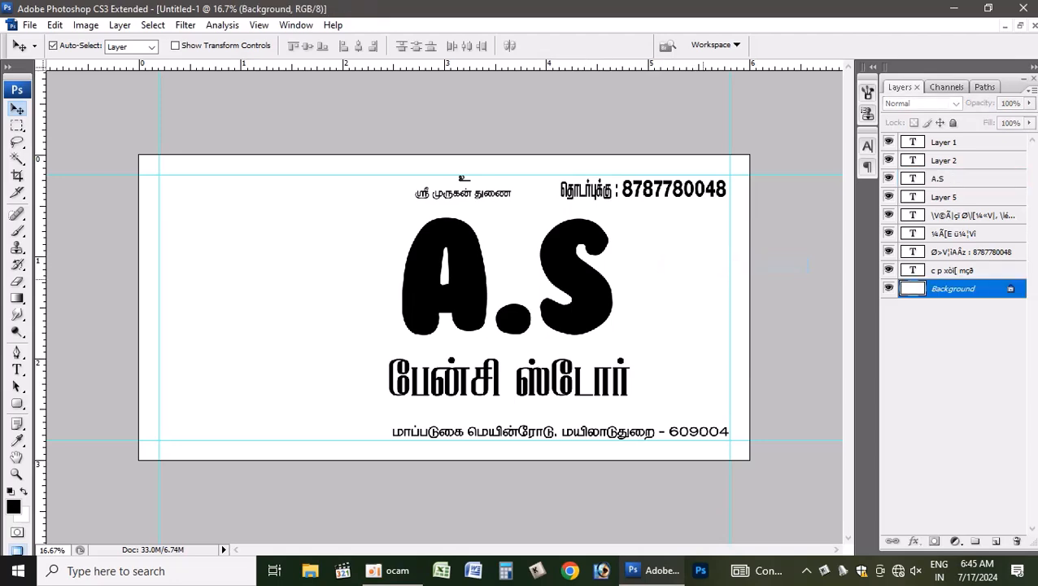
key("ctrl+shift+n")
key("Return")
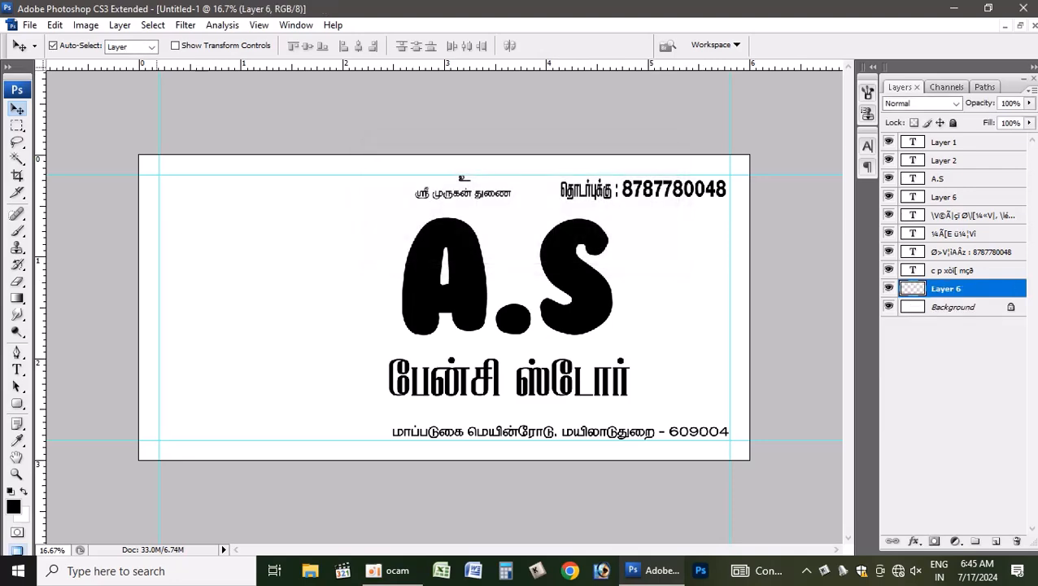
Set the foreground colour to C 100, M 50, Y 0, K 88 and fill the new layer with it
left_click(14, 507)
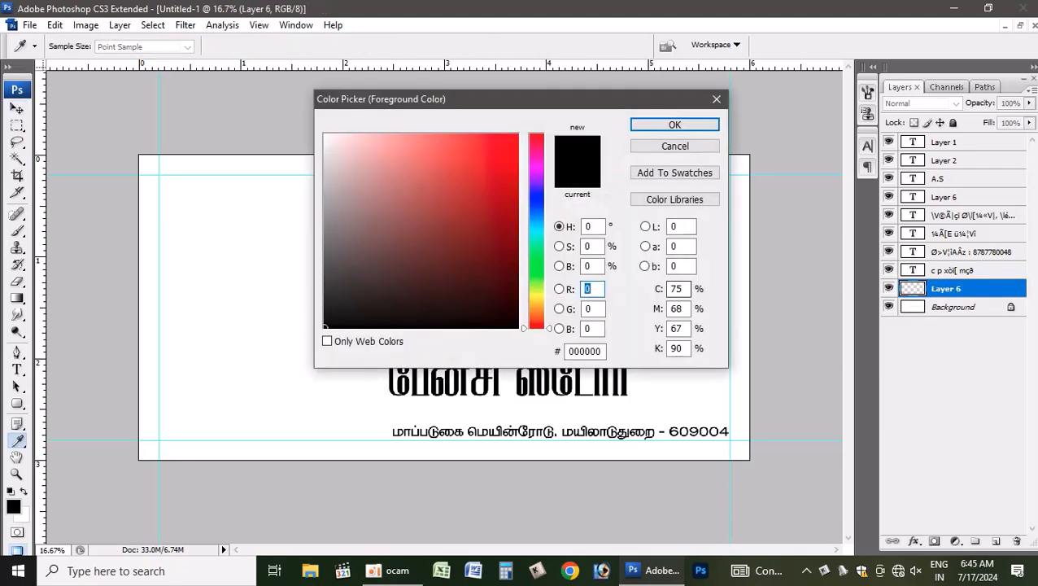
double_click(677, 289)
type("100")
key("Tab")
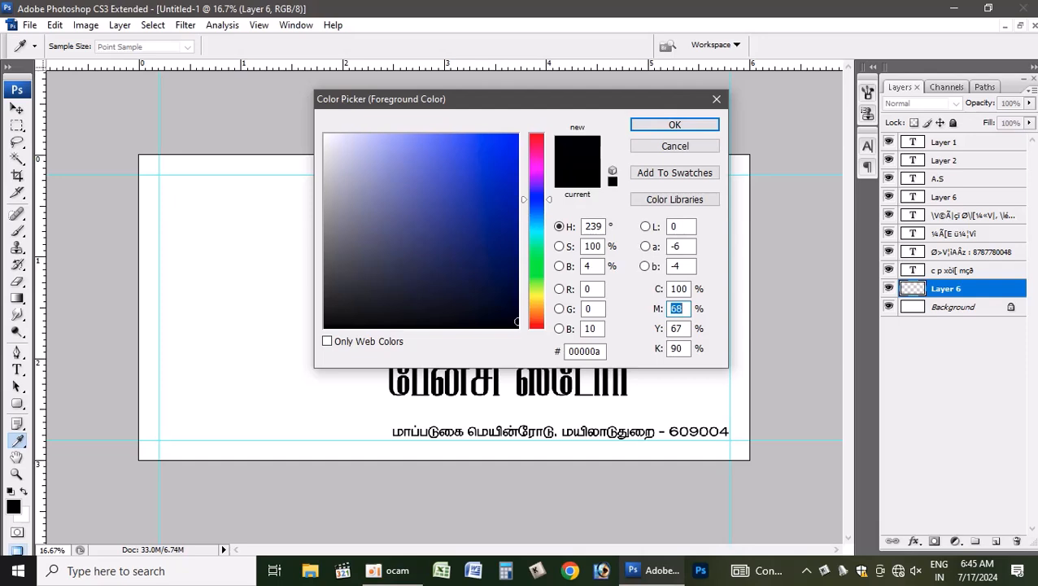
type("50")
key("Tab")
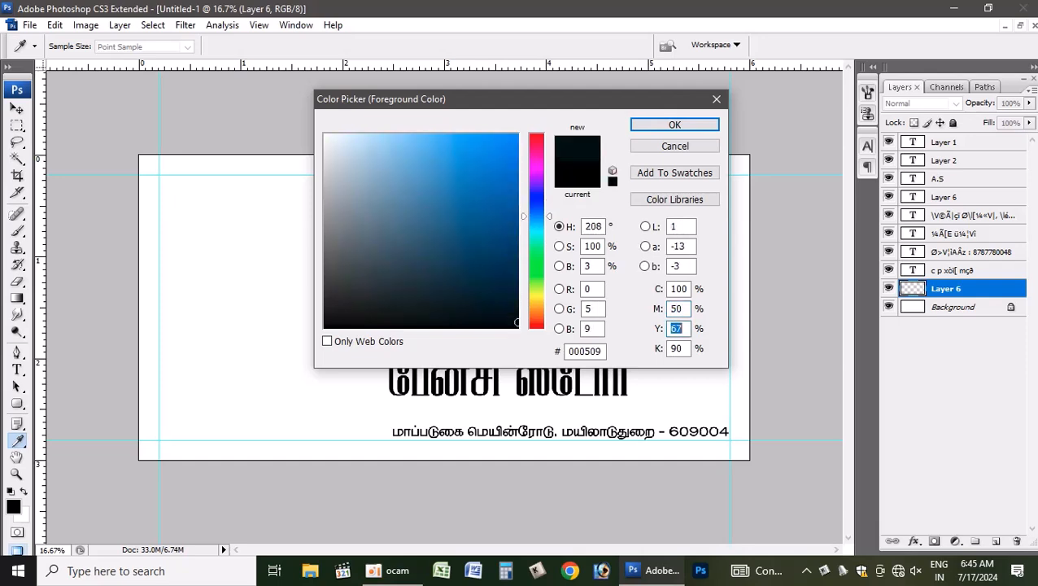
type("0")
key("Tab")
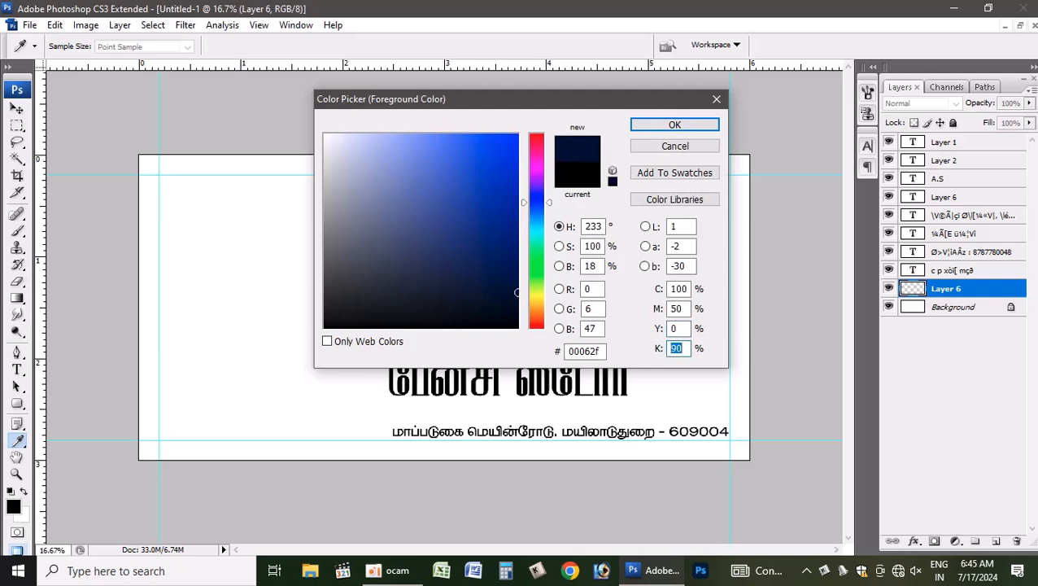
type("88")
key("Return")
key("v")
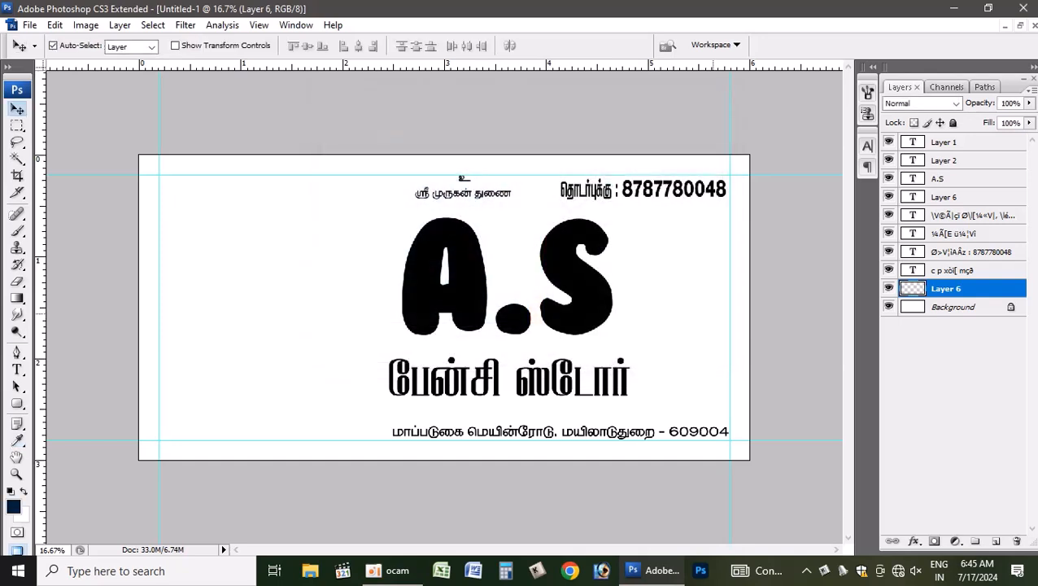
key("alt+BackSpace")
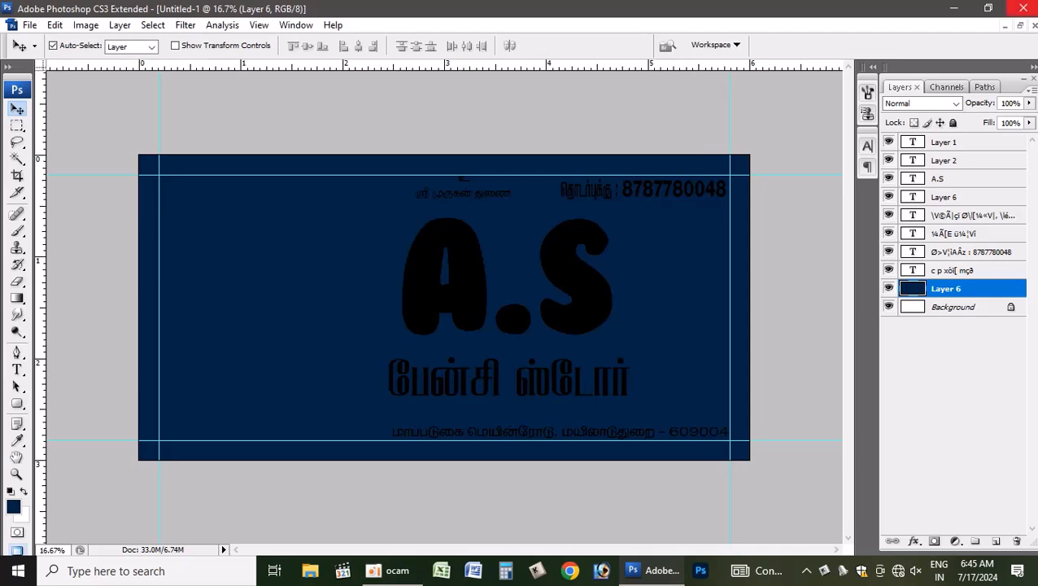
Switch to the 6 x 3.psd reference banner and examine the blending options of its blue background layer, Layer 3
left_click(1020, 26)
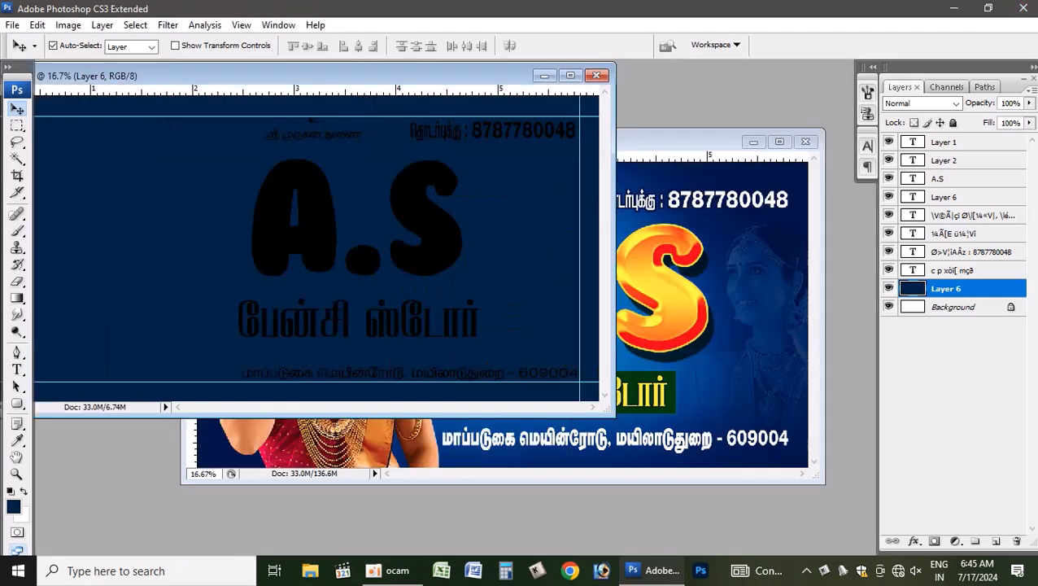
left_click(643, 215)
left_click(625, 215)
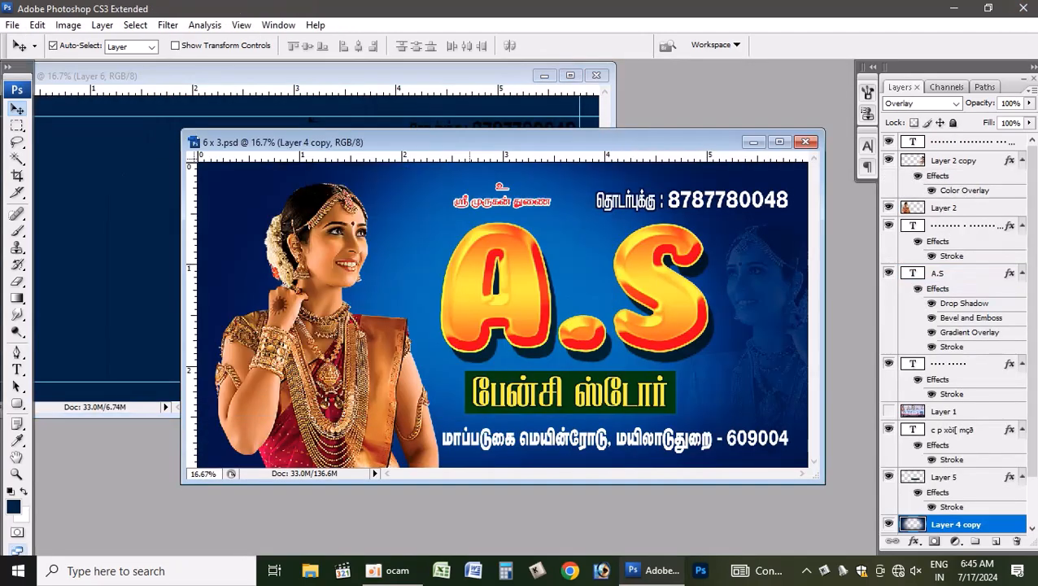
scroll(635, 379, "down", 1)
scroll(952, 496, "down", 2)
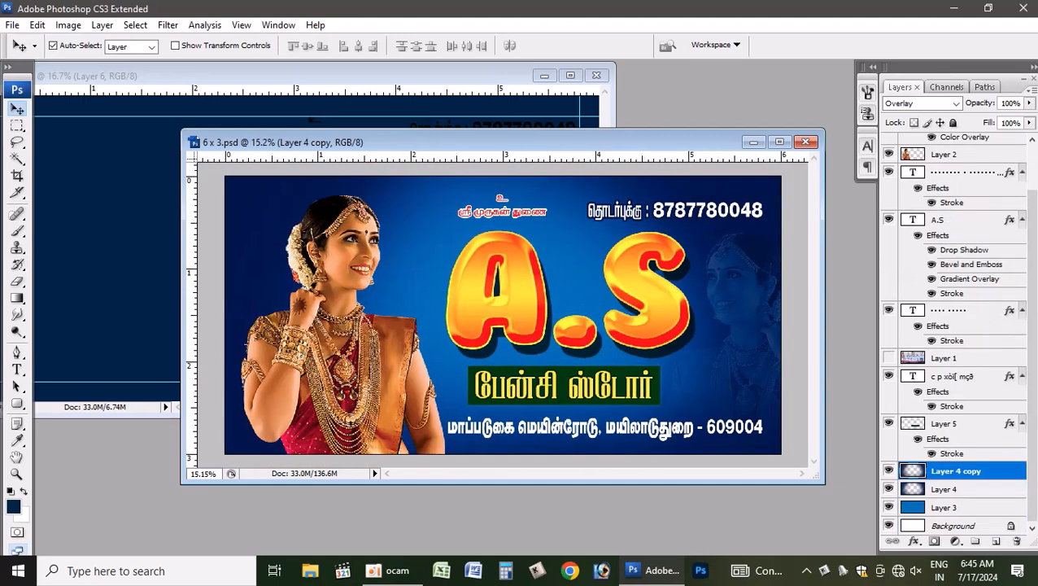
left_click(948, 506)
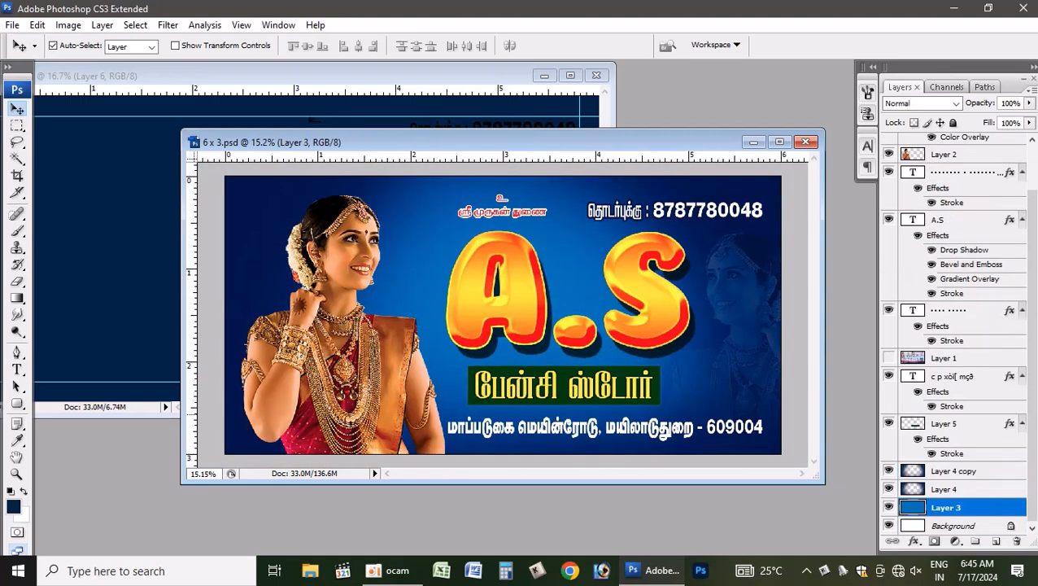
left_click(567, 261)
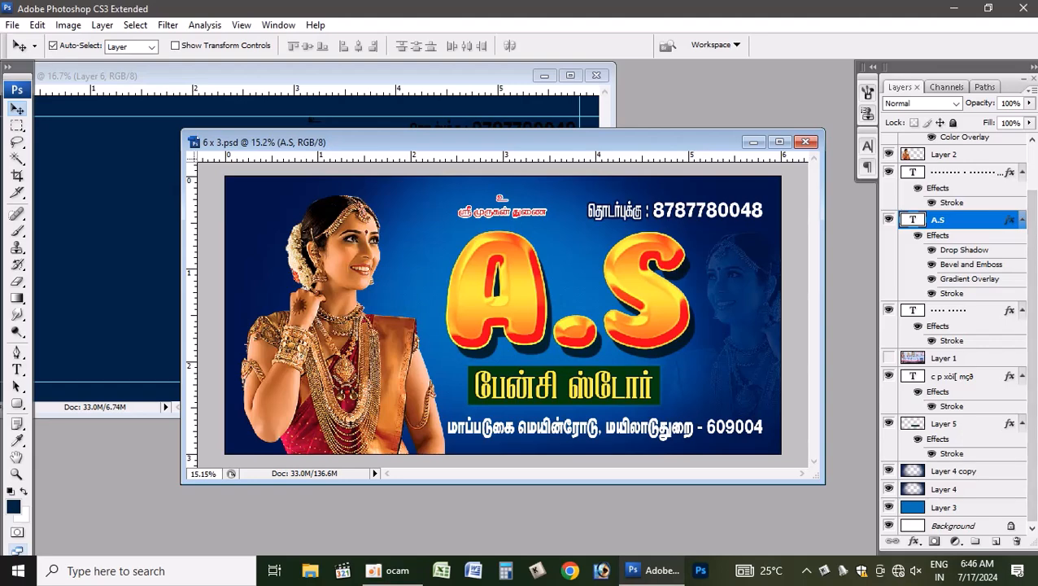
double_click(984, 507)
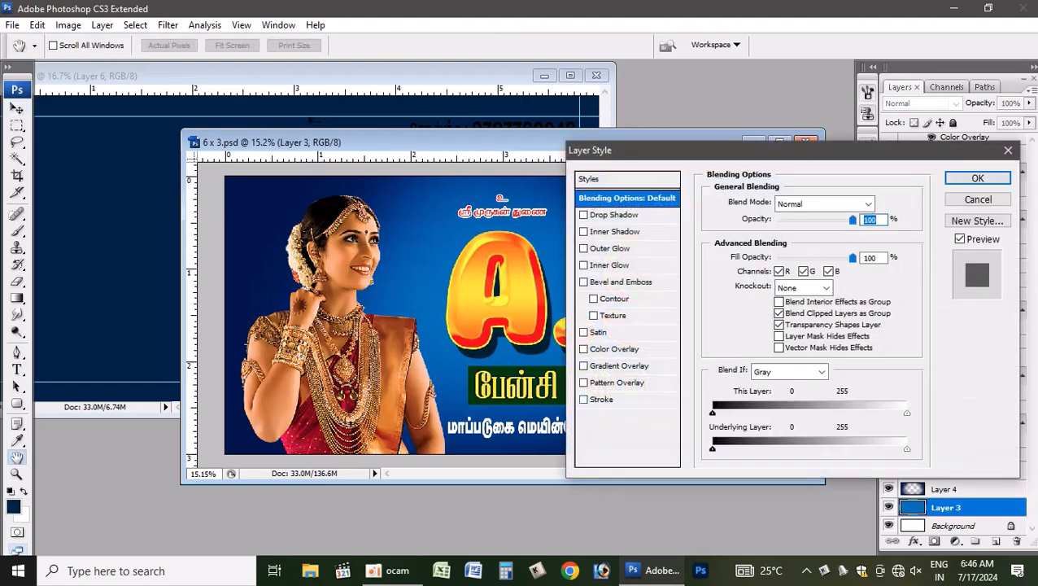
left_click(978, 199)
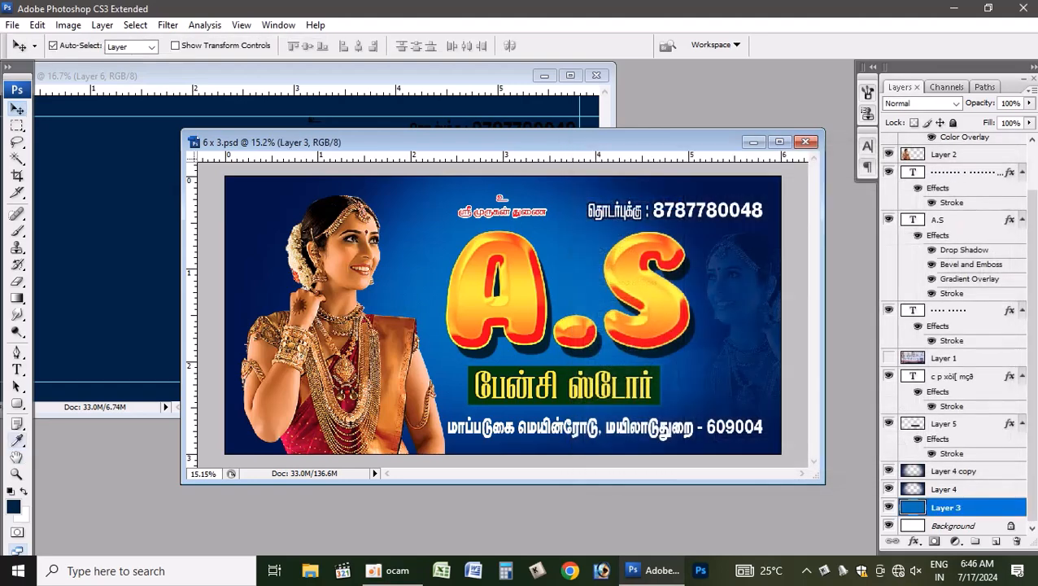
Sample the blue background between the "A" and "S" of 6 x 3.psd as the foreground colour and check its CMYK values
left_click(17, 440)
left_click(569, 252)
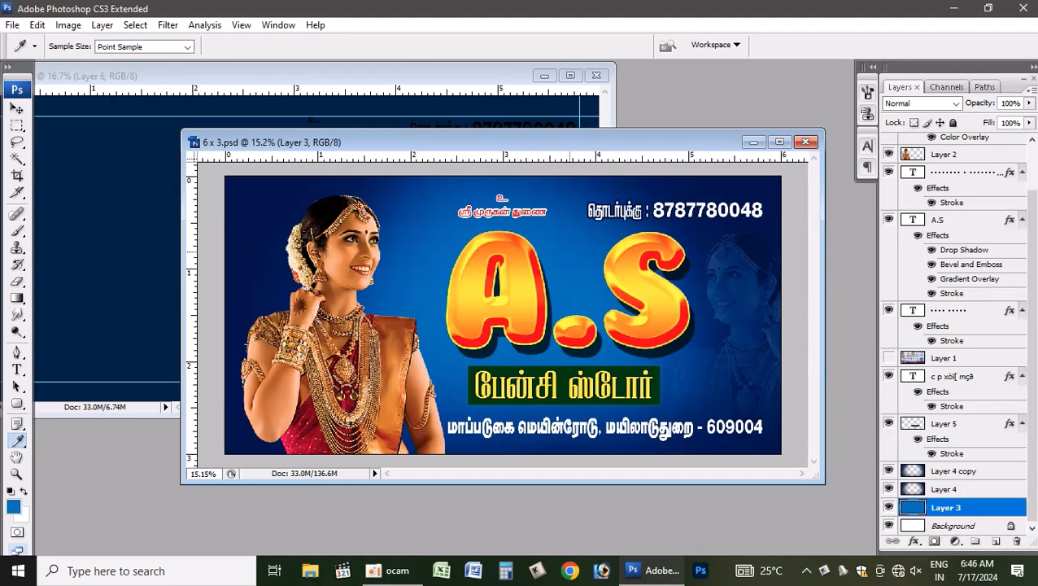
left_click(13, 506)
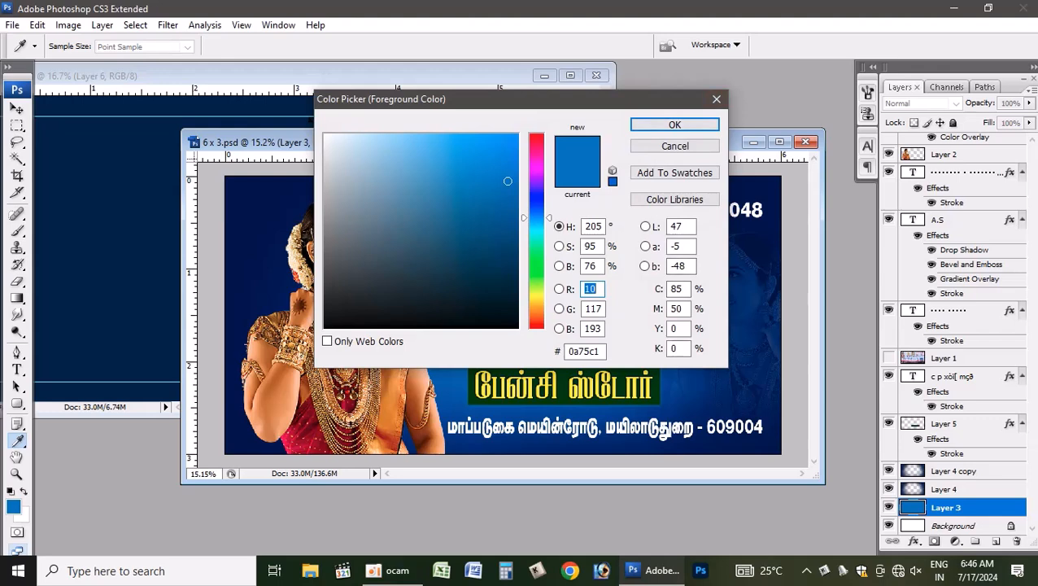
left_click(674, 146)
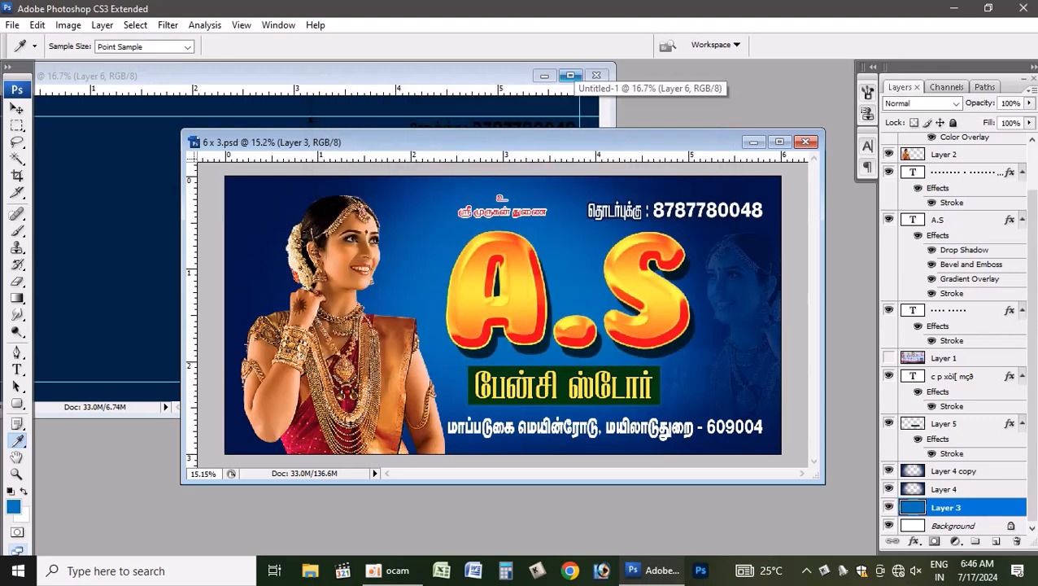
Set the foreground colour to C 100, M 50, Y 0, K 0 and refill Layer 6 of Untitled-1 with it
left_click(570, 76)
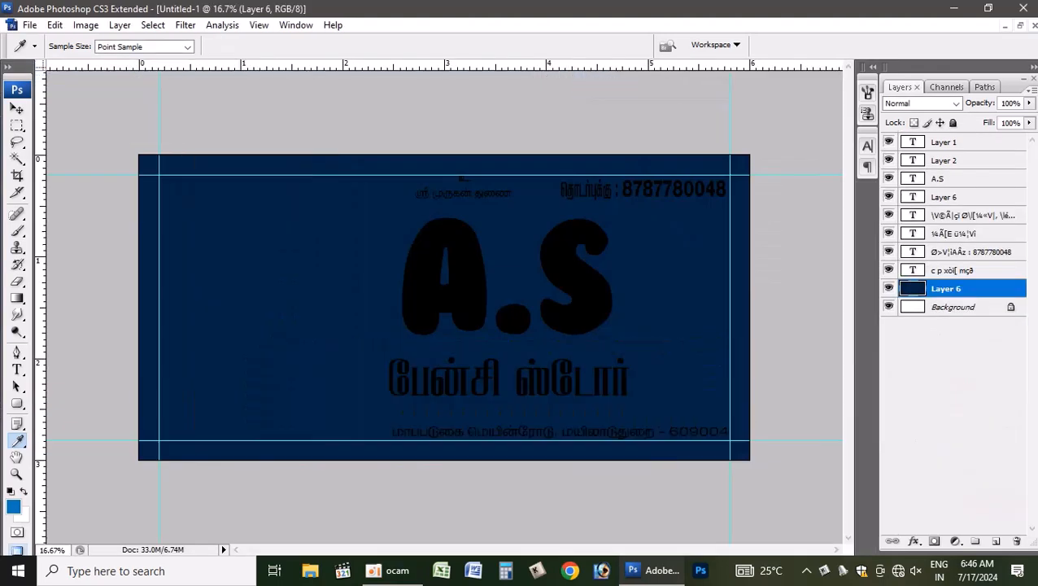
key("v")
left_click(14, 507)
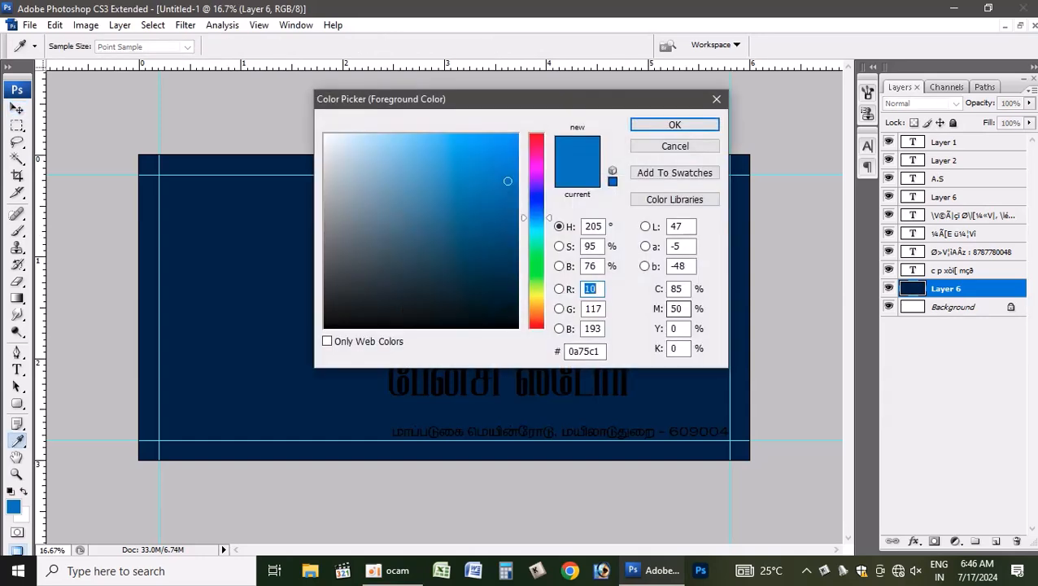
double_click(676, 288)
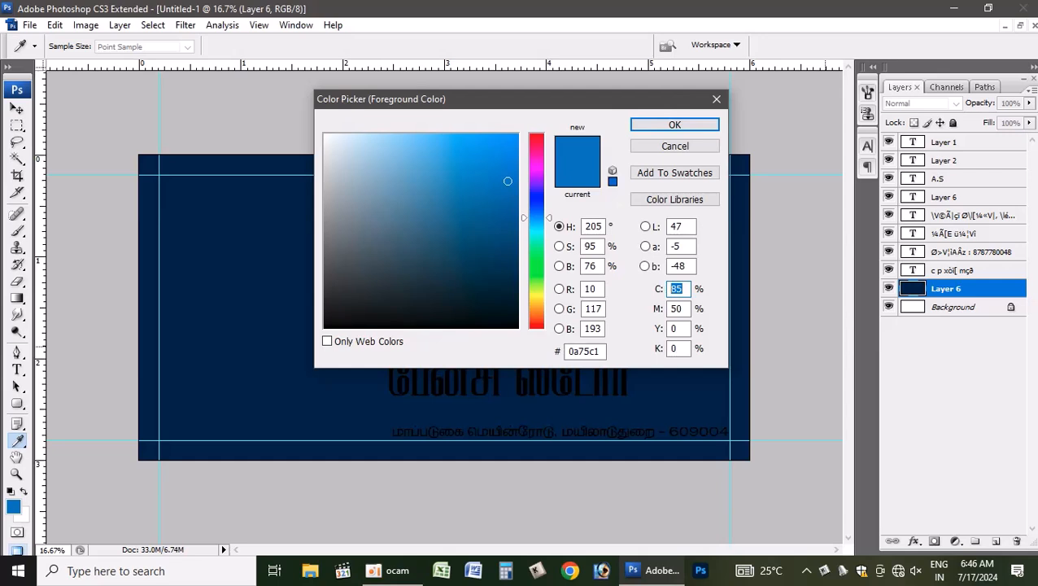
type("8")
type("100")
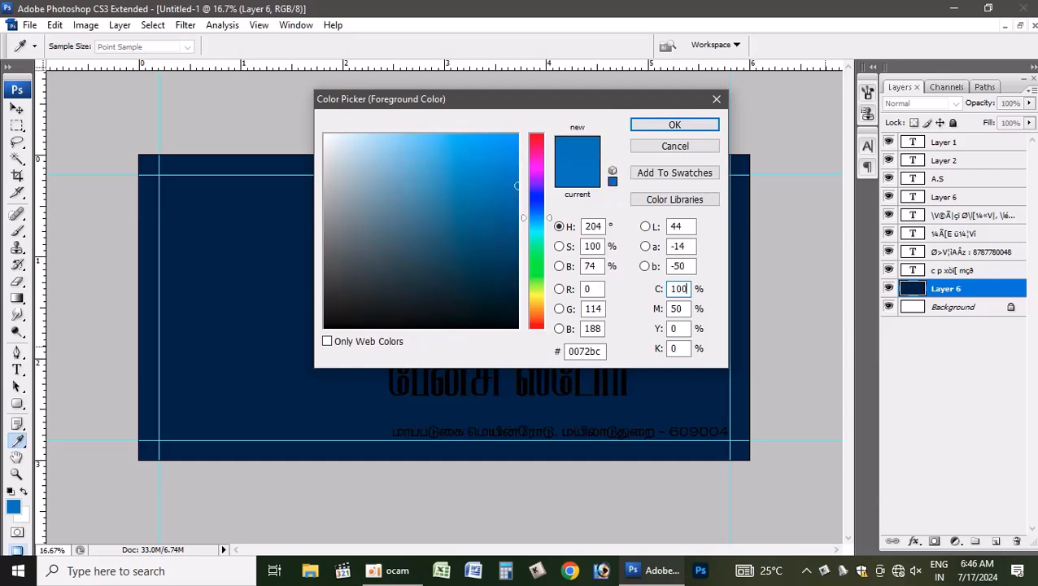
key("Tab")
key("Return")
key("v")
key("alt+BackSpace")
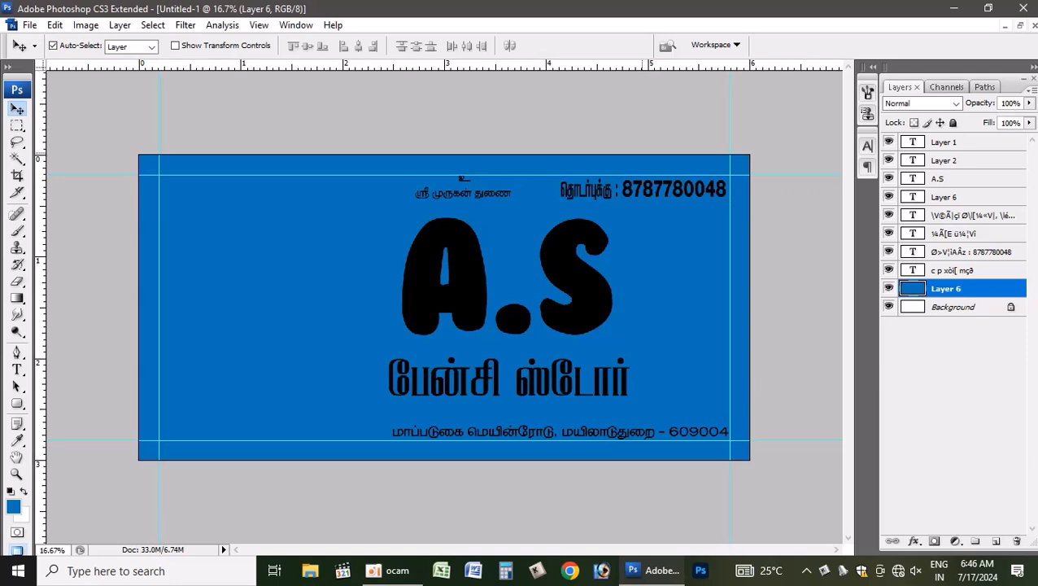
Add a new empty layer directly above the blue fill layer and activate the Brush tool
key("ctrl+shift+n")
key("Return")
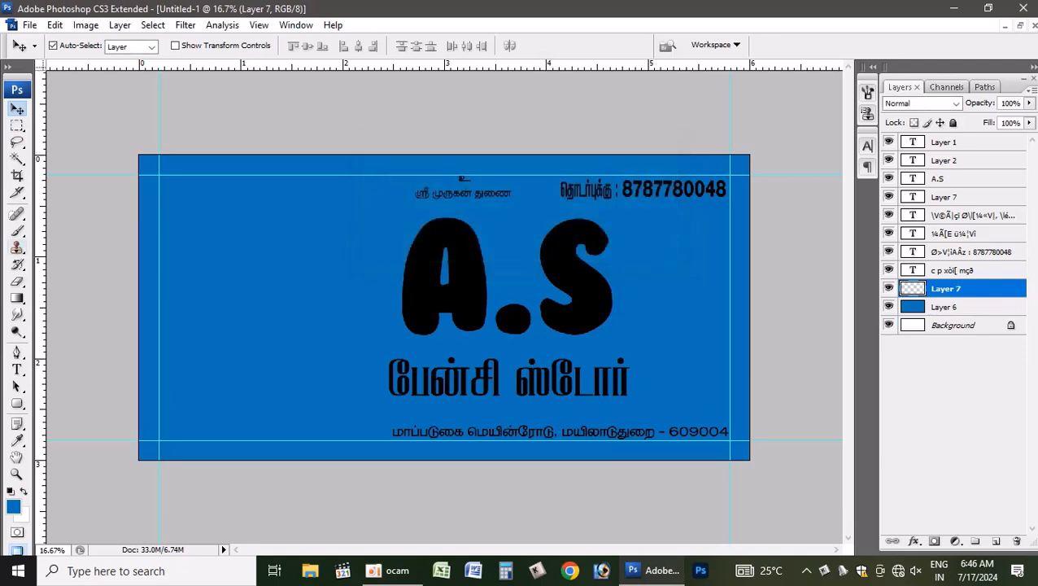
left_click(17, 230)
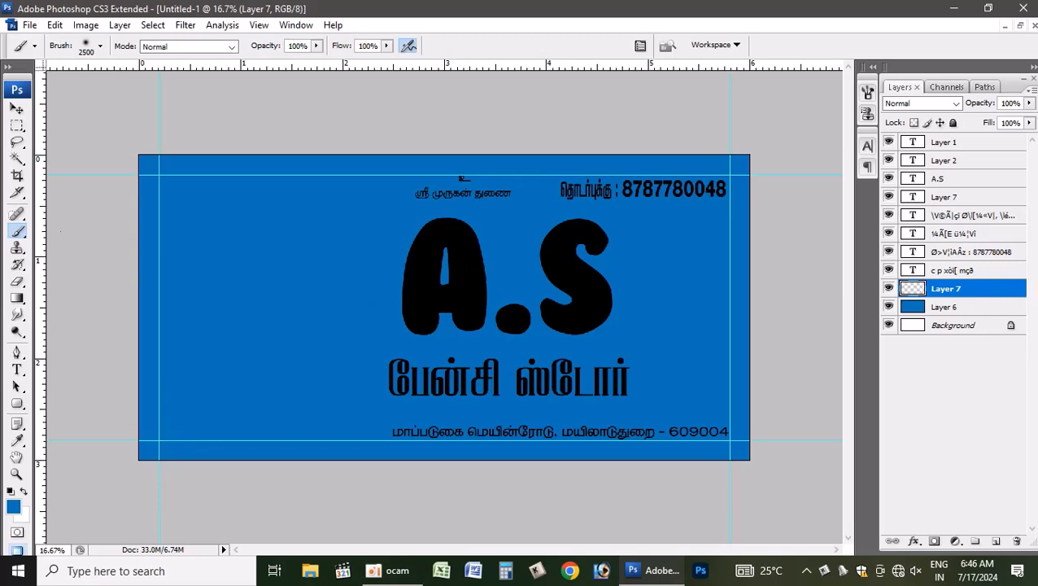
Set the foreground colour to a dark navy, starting from C 100, M 80 and picking a darker shade of it
left_click(13, 506)
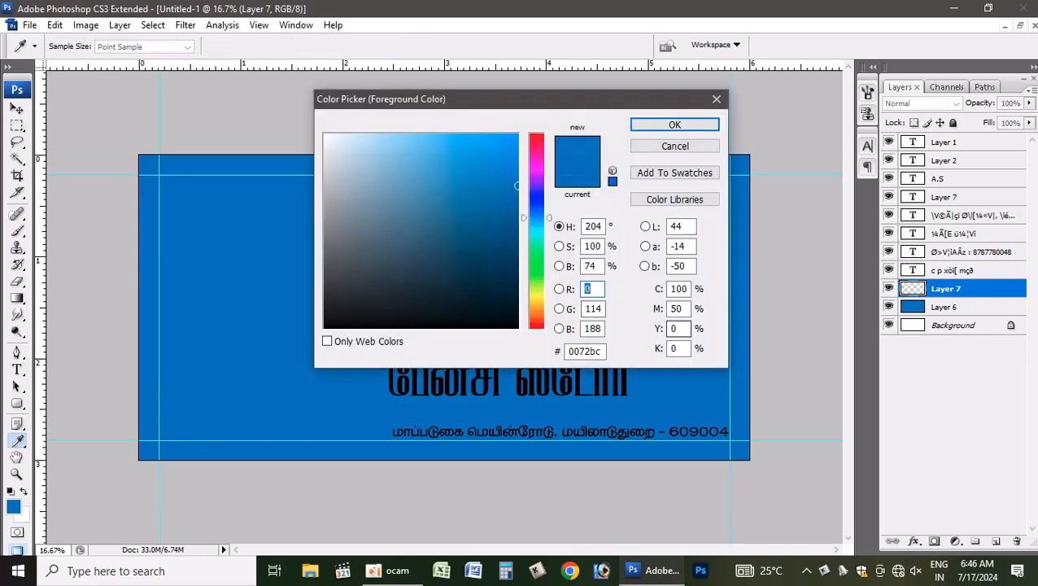
double_click(676, 310)
type("80")
key("Tab")
key("Tab")
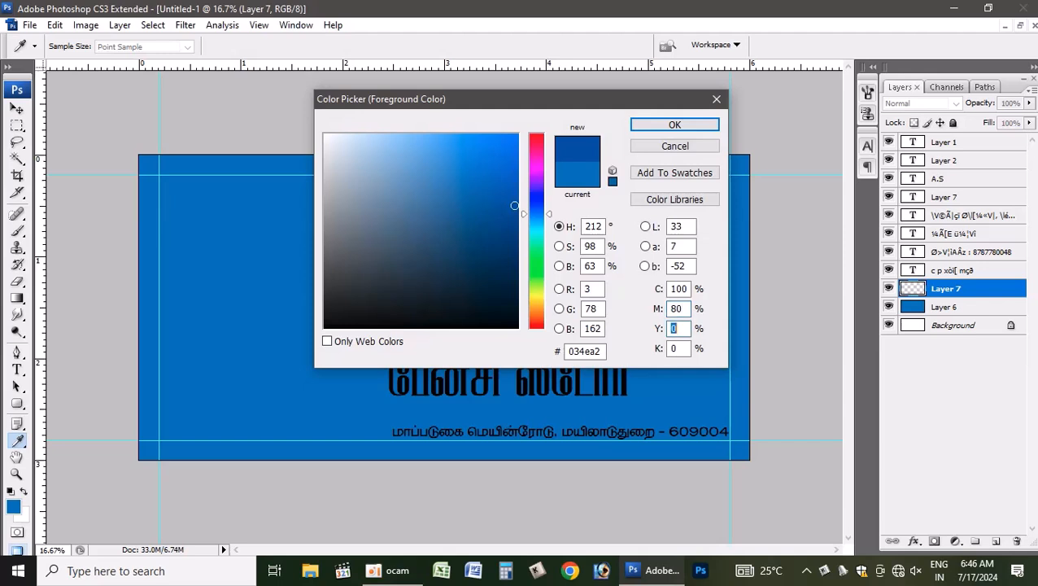
type("5")
left_click(515, 254)
left_click(674, 124)
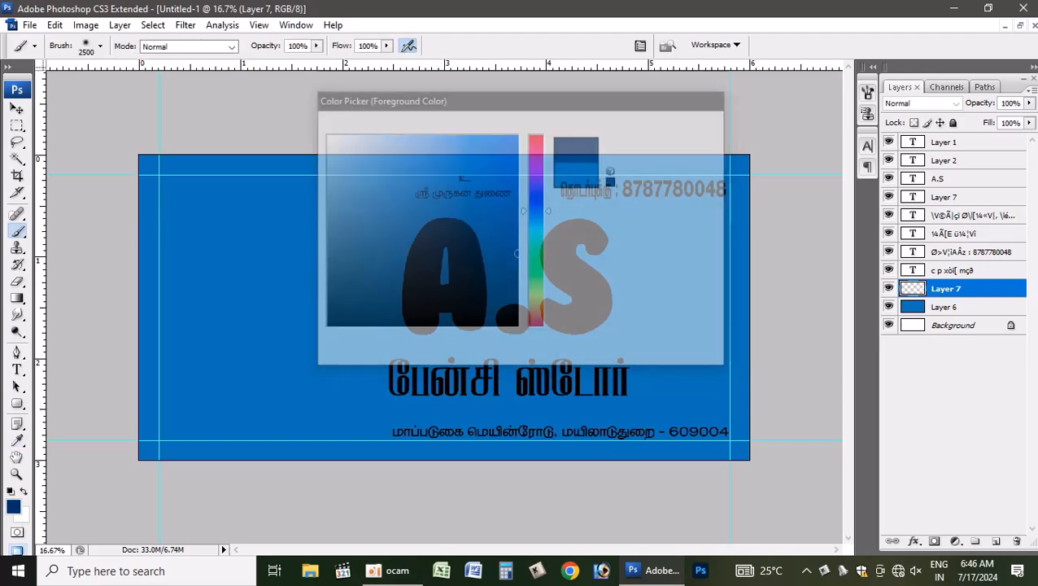
Paint soft navy shading around the banner's edges with the 2500 px brush, leaving the centre bright blue
mouse_move(150, 504)
left_mouse_down()
mouse_move(174, 424)
mouse_move(139, 162)
mouse_move(193, 96)
left_mouse_up()
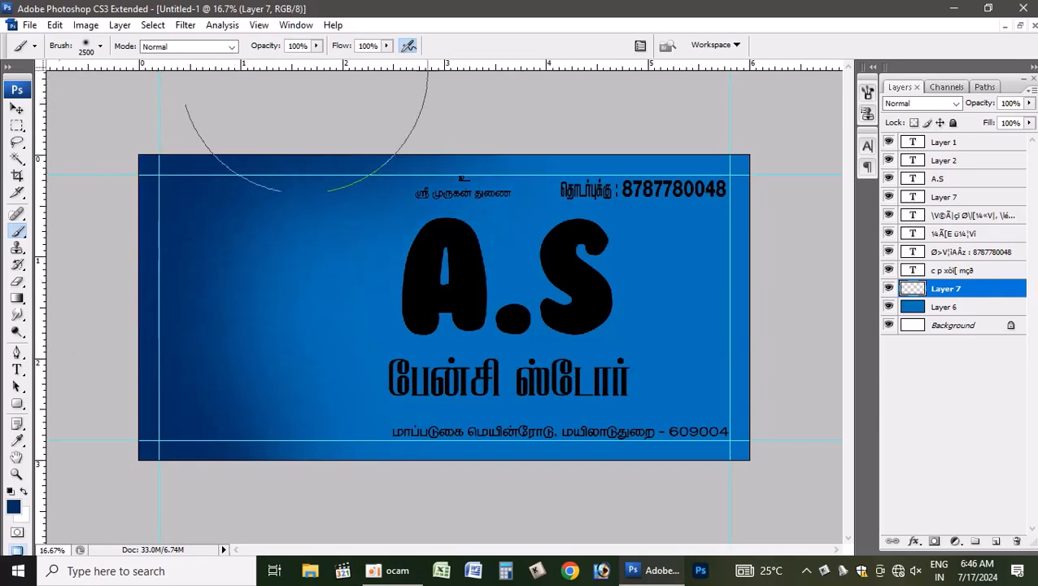
mouse_move(793, 498)
left_mouse_down()
mouse_move(810, 489)
mouse_move(830, 77)
mouse_move(830, 413)
mouse_move(768, 521)
mouse_move(807, 85)
mouse_move(658, 51)
left_mouse_up()
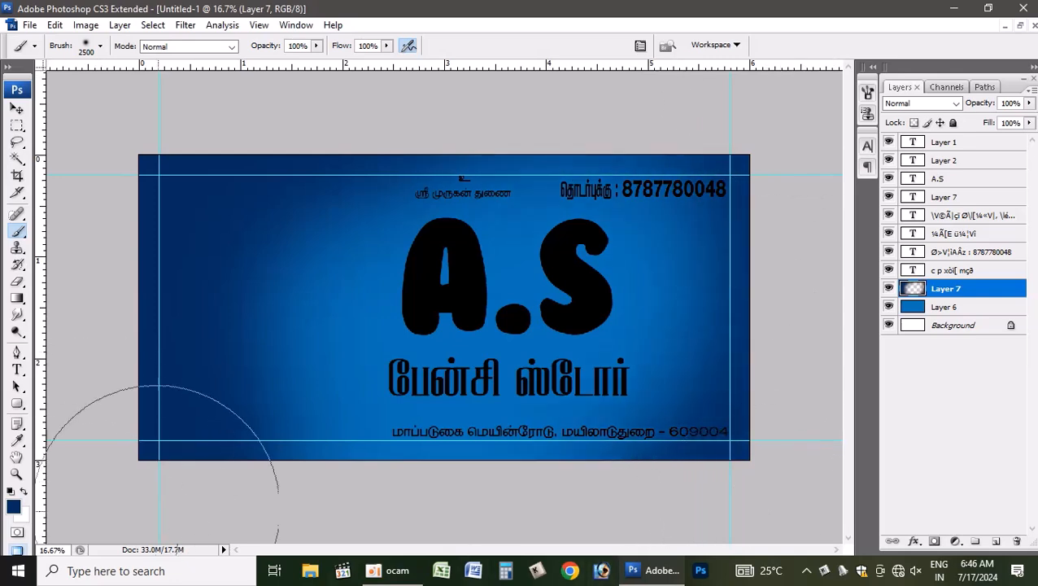
mouse_move(157, 506)
left_mouse_down()
mouse_move(431, 524)
mouse_move(99, 432)
left_mouse_up()
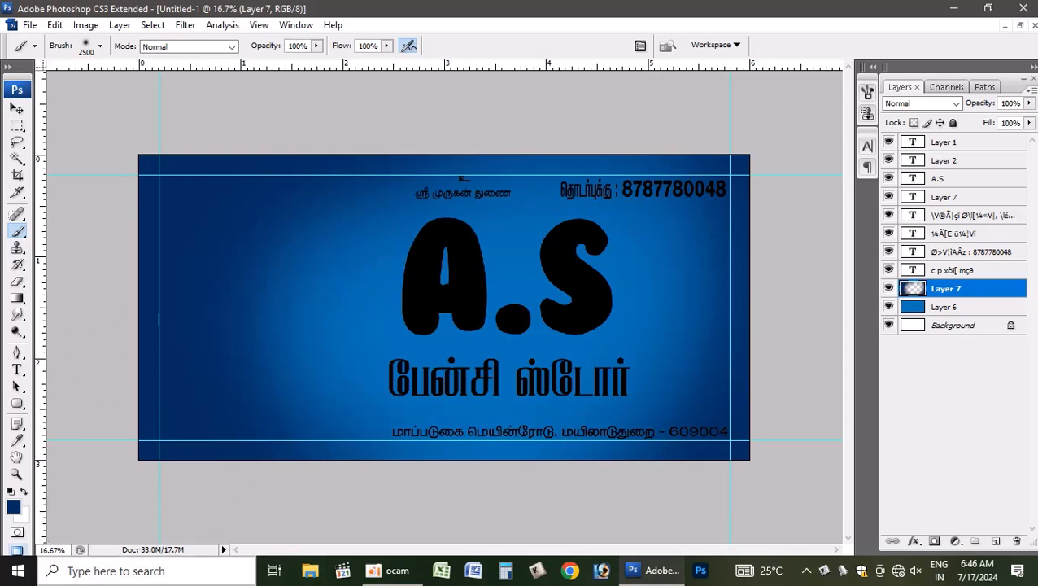
key("v")
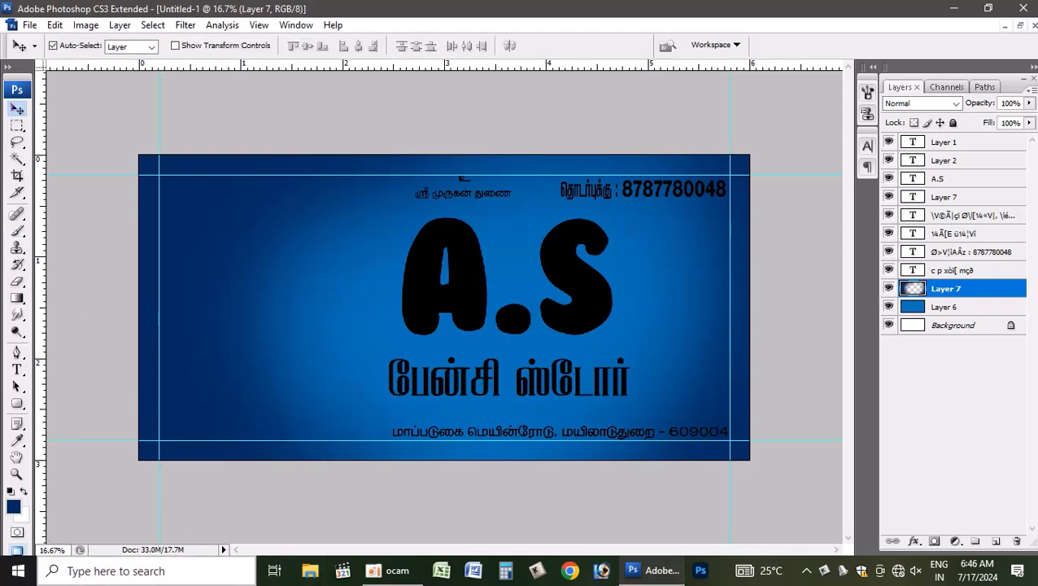
Select the A.S text in the 6 x 3.psd reference, check its layer effects and copy its layer style
left_click(433, 294)
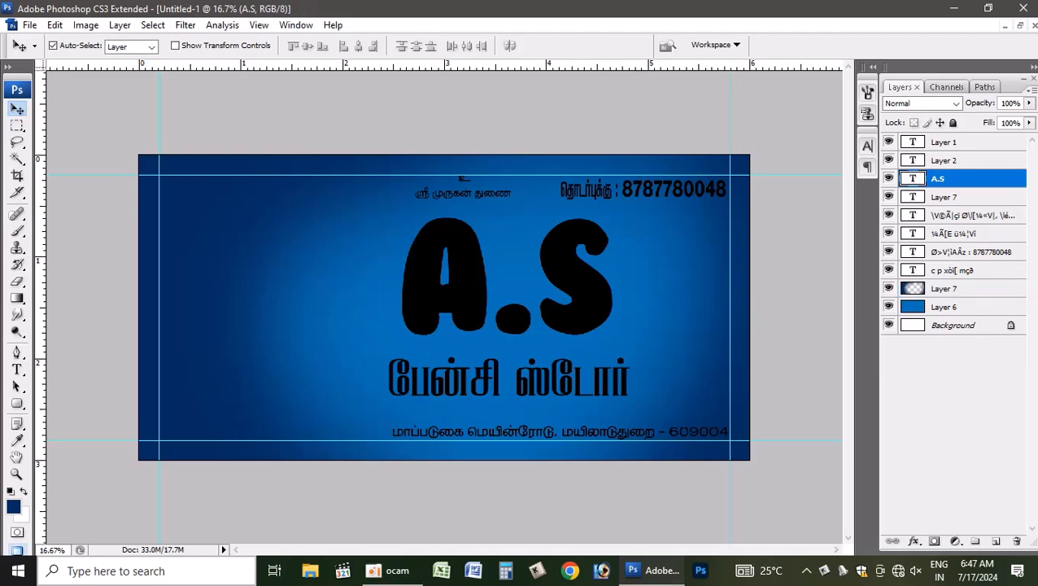
left_click(1020, 25)
left_click(716, 142)
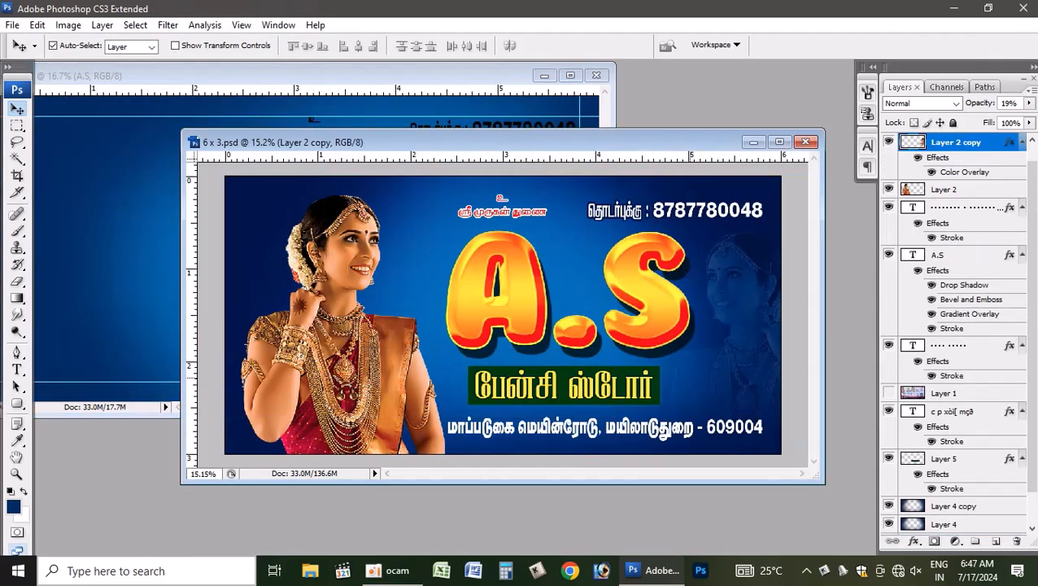
left_click(517, 283)
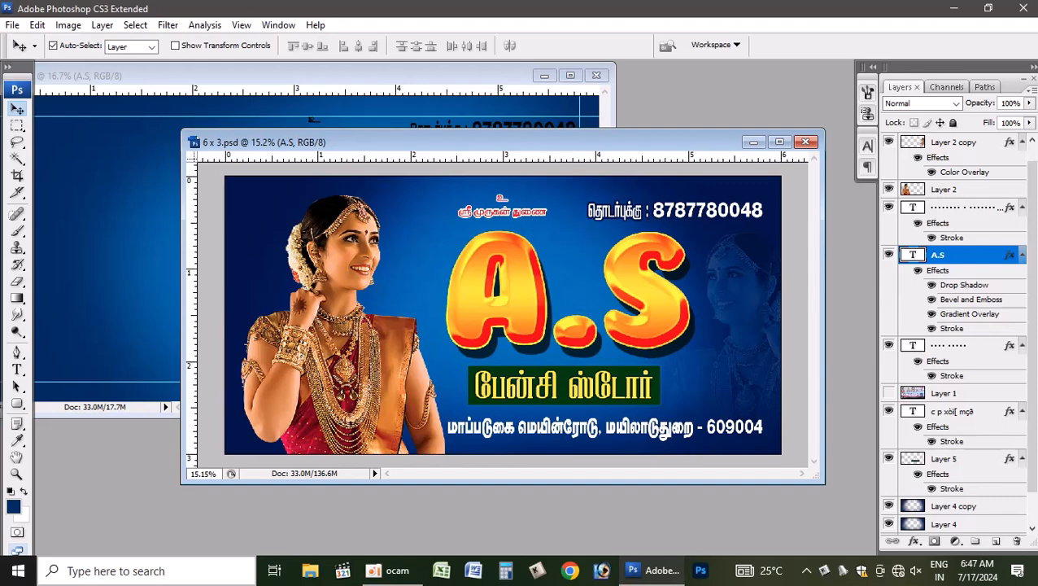
double_click(985, 256)
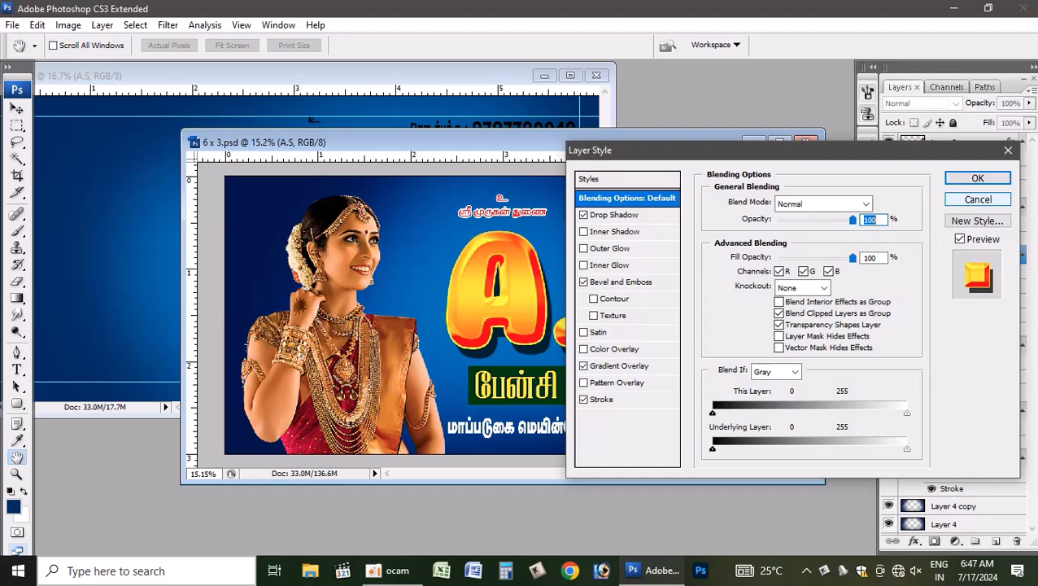
left_click(978, 199)
right_click(973, 256)
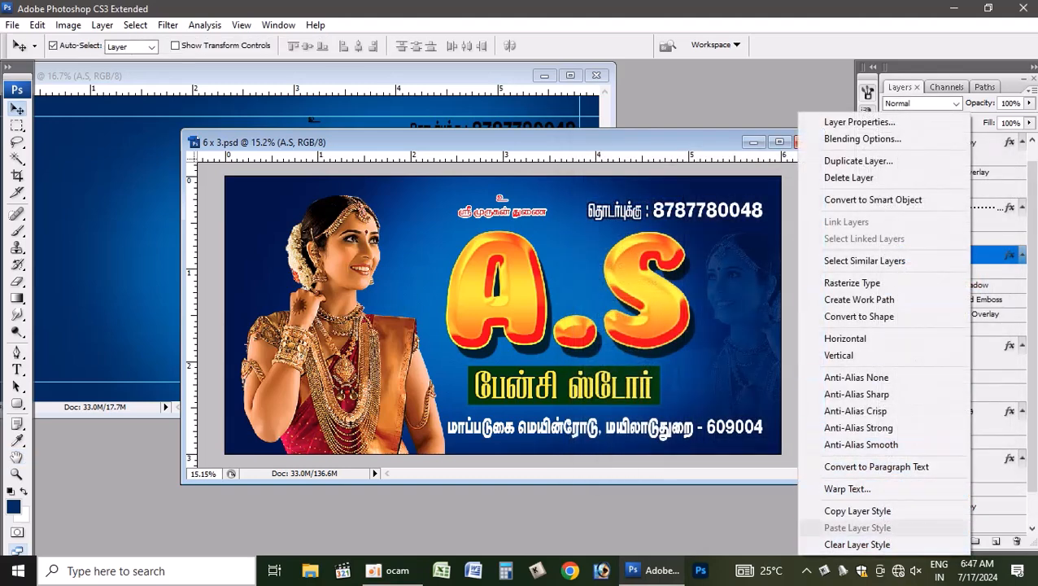
left_click(857, 510)
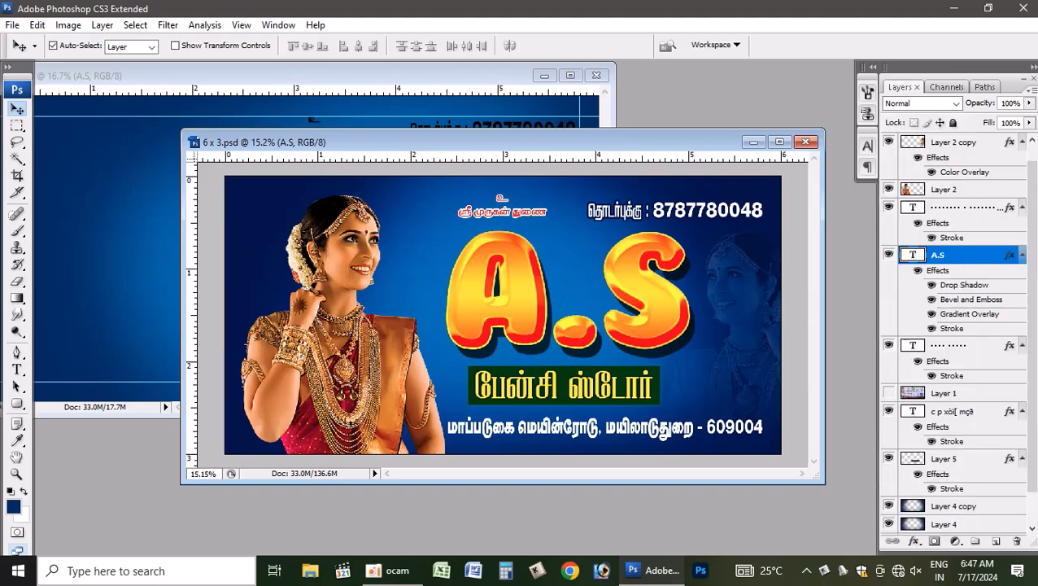
Examine the reference A.S text's layer effects, toggling its drop shadow off and on to compare
double_click(983, 255)
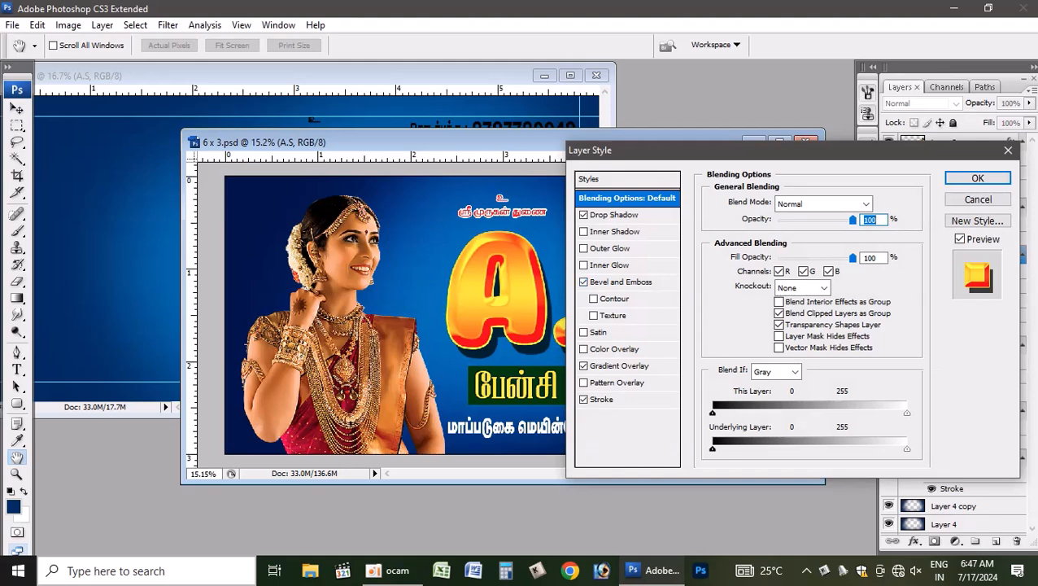
left_click(583, 215)
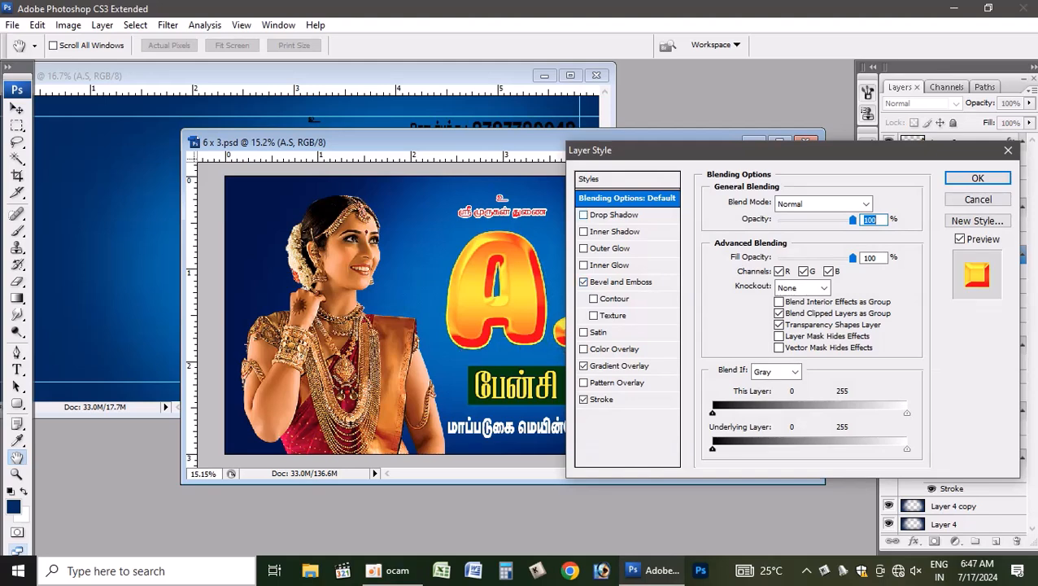
left_click(583, 215)
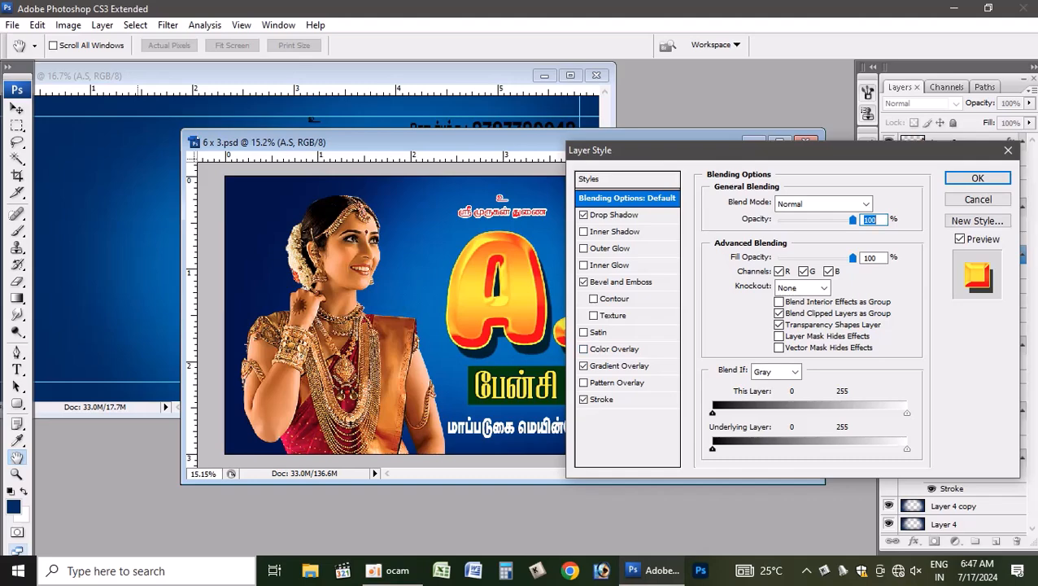
left_click(978, 178)
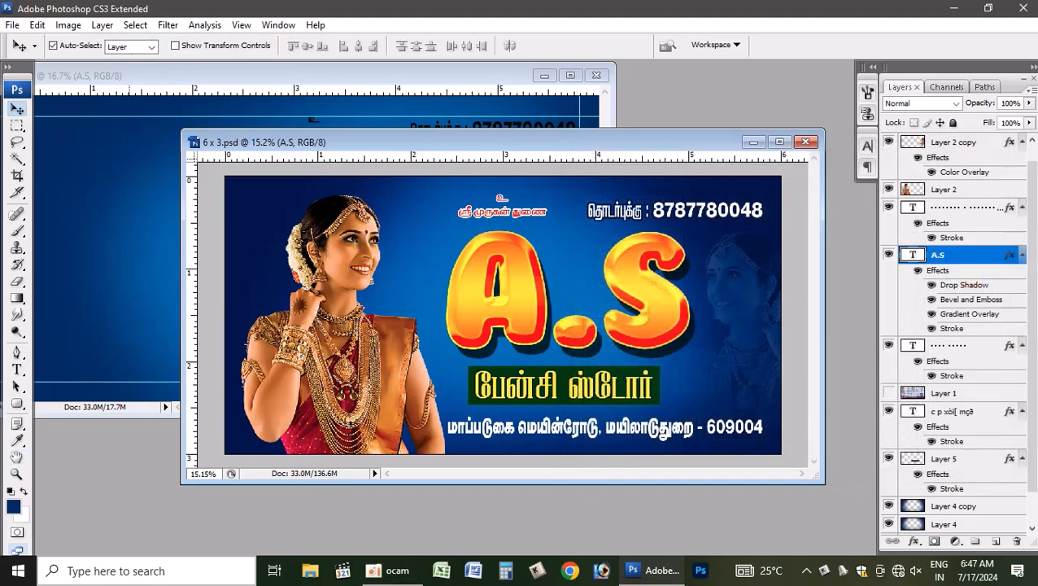
Return to Untitled-1 and stretch the A.S text to about 112.3% width and 98.4% height
left_click(537, 108)
left_click(417, 207)
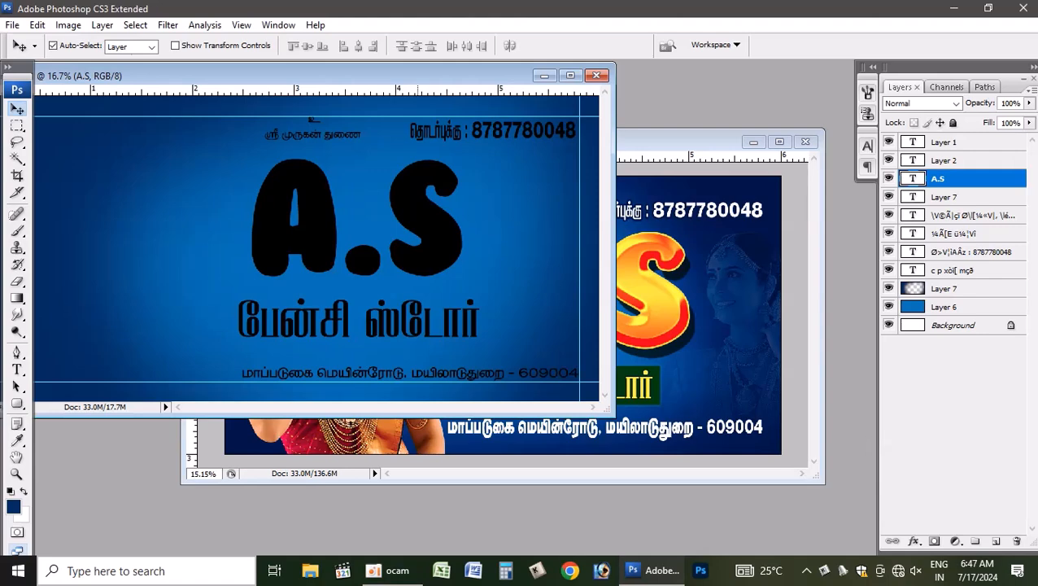
key("ctrl+t")
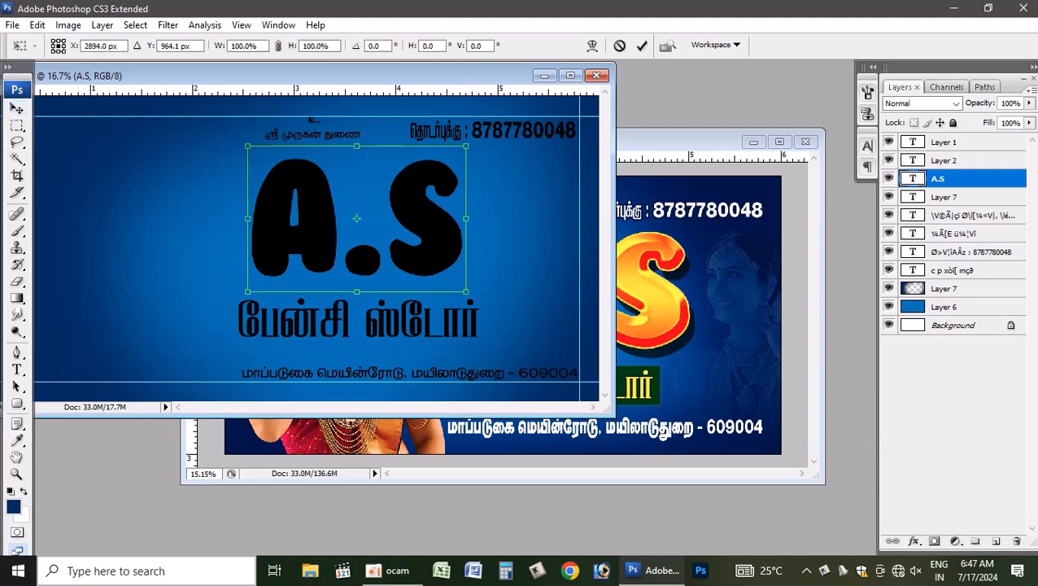
left_click_drag(470, 143, 492, 149)
key("ctrl+z")
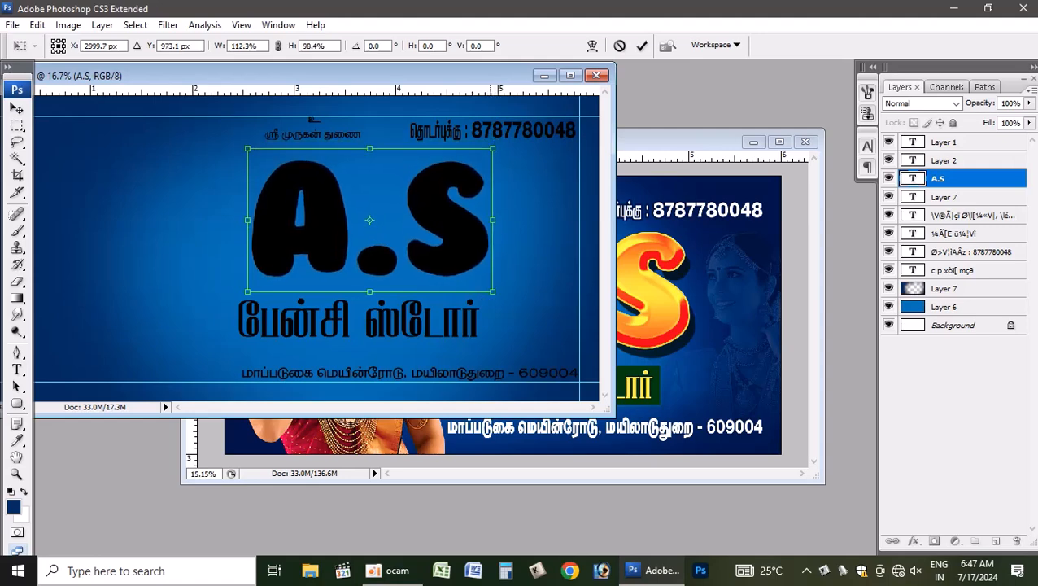
key("Return")
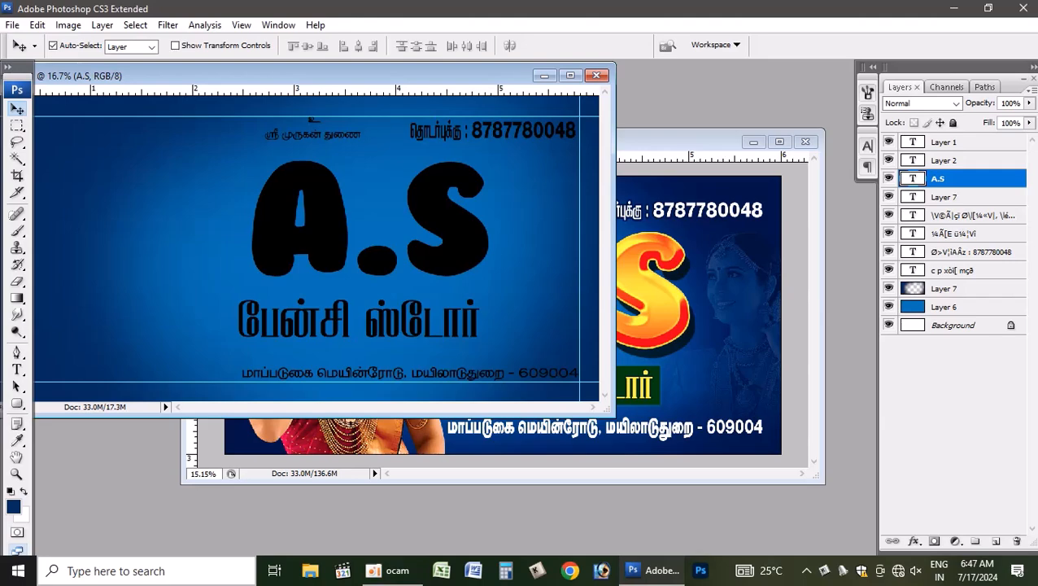
Add a linear gradient overlay to the A.S text using the Orange, Yellow, Orange preset at 90°
double_click(979, 179)
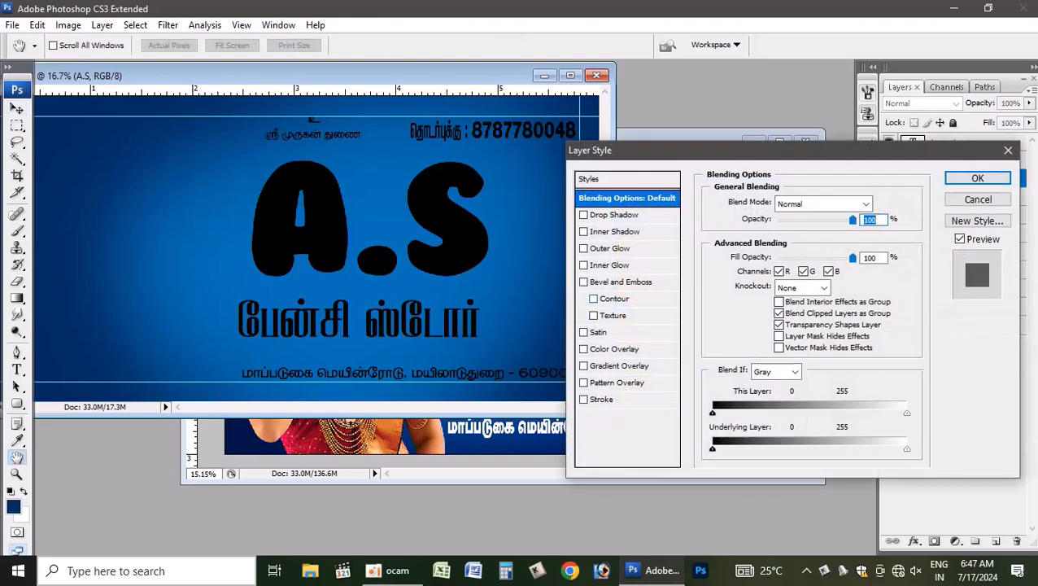
left_click(622, 365)
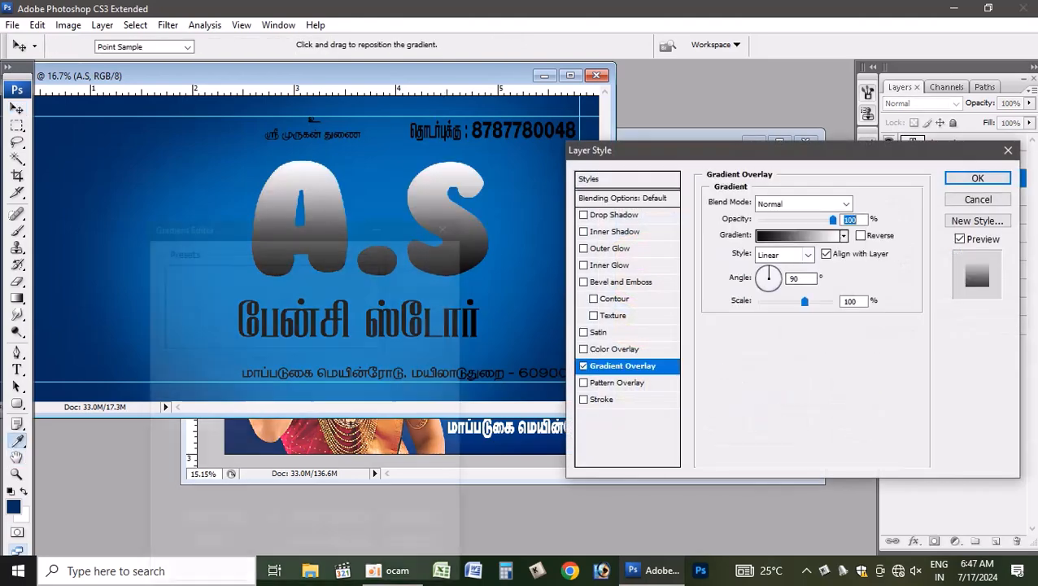
left_click(797, 235)
left_click(344, 273)
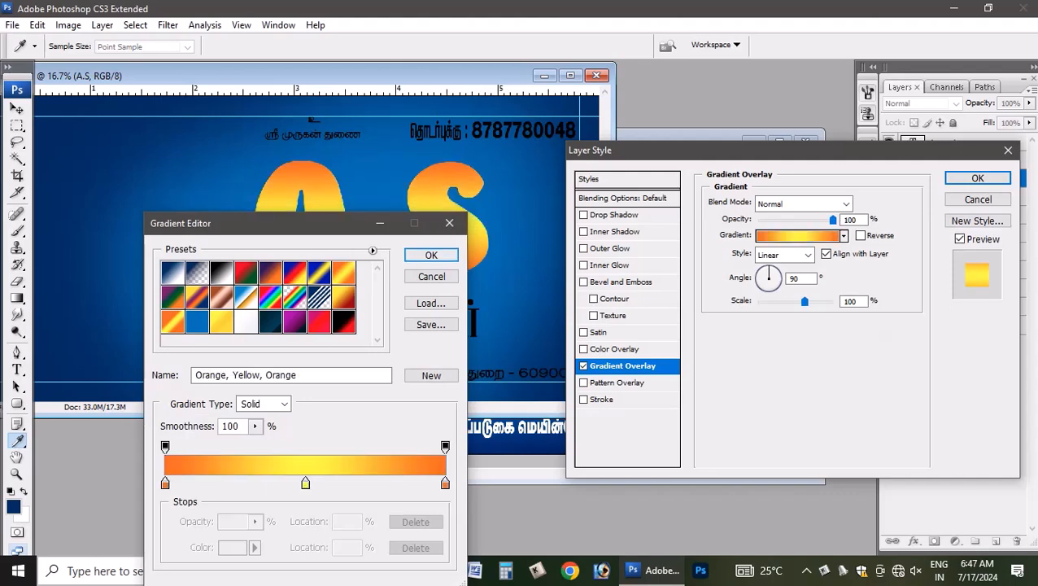
left_click(432, 254)
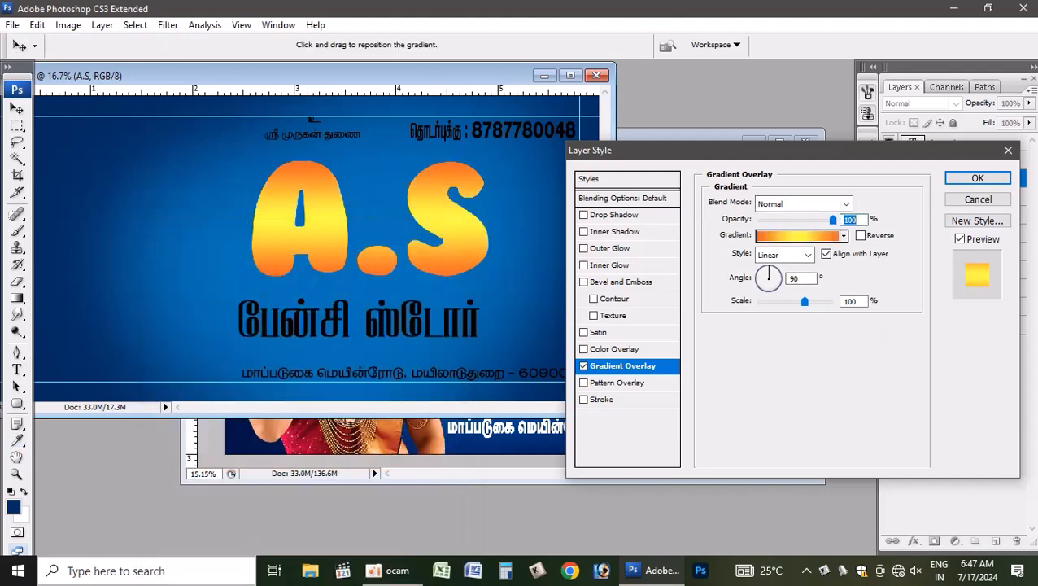
Add an outside stroke to the A.S text, coloured yellow by setting magenta to 0%, and thicken it slightly
left_click_drag(733, 150, 832, 181)
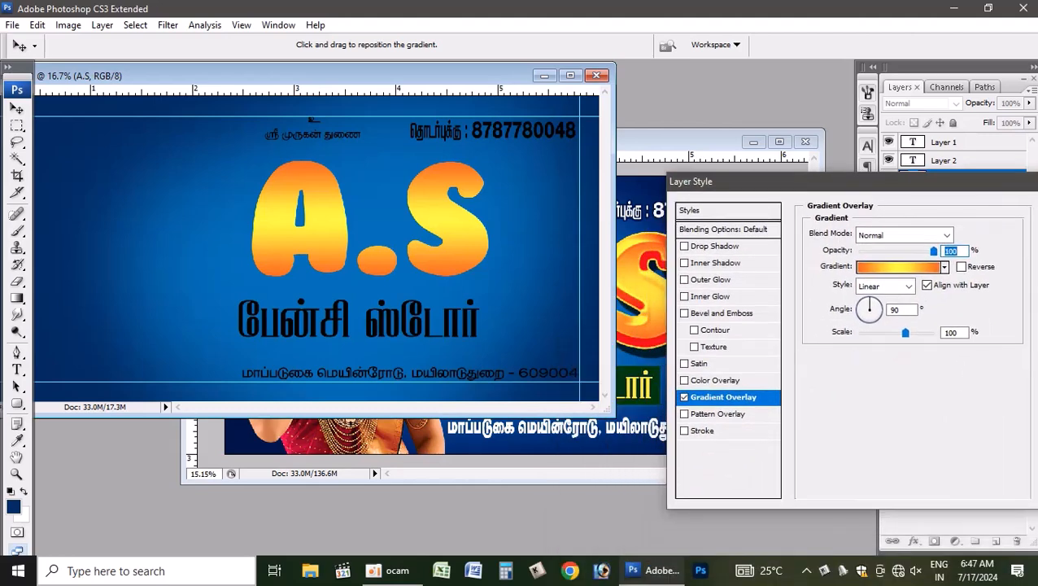
left_click(702, 430)
left_click(845, 330)
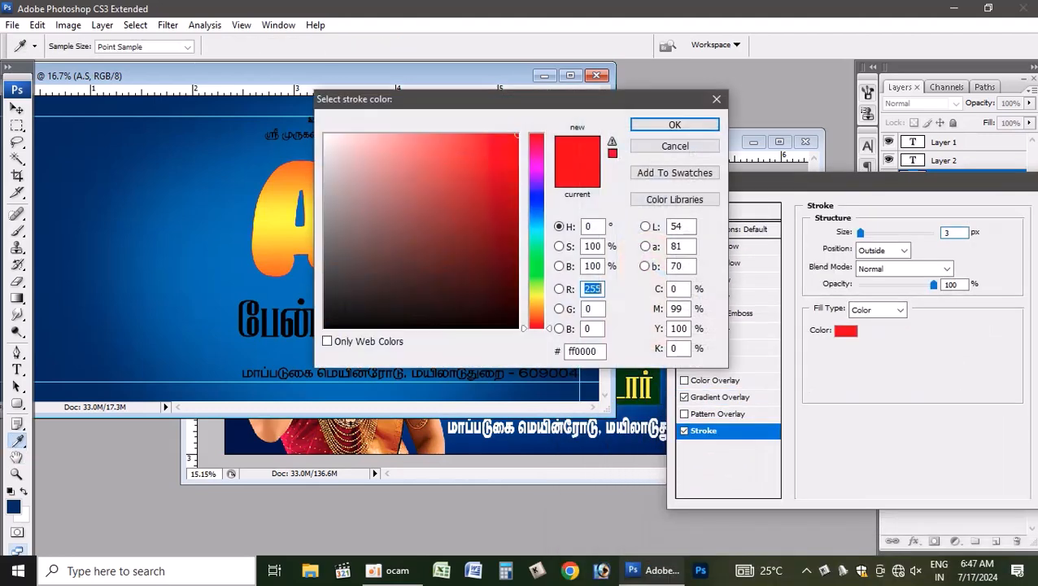
double_click(677, 309)
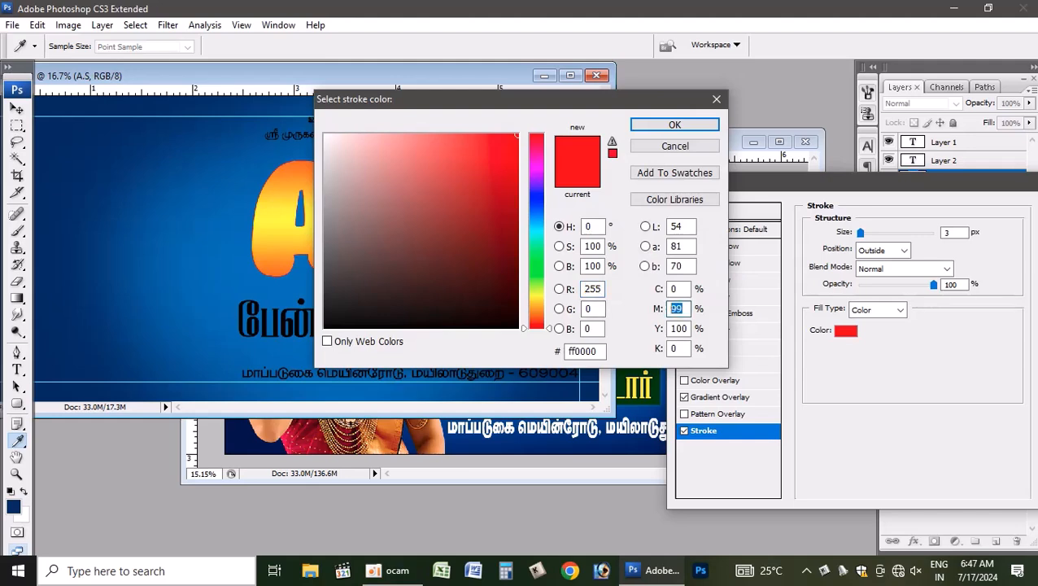
type("0")
key("Return")
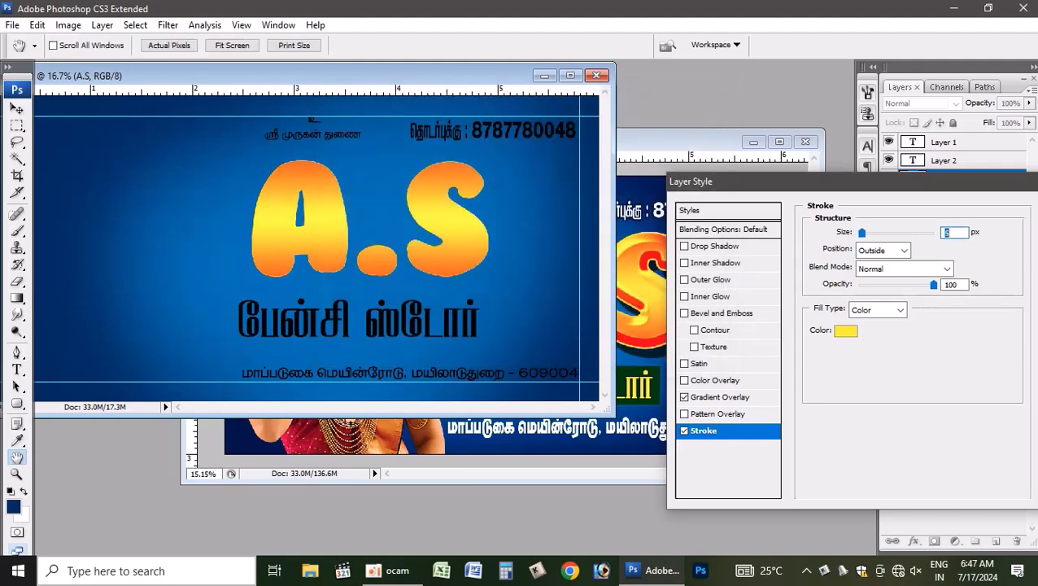
left_click_drag(862, 232, 869, 233)
Add a black drop shadow to the A.S text with distance 97 px, size 0 px and Normal blend mode
left_click(684, 247)
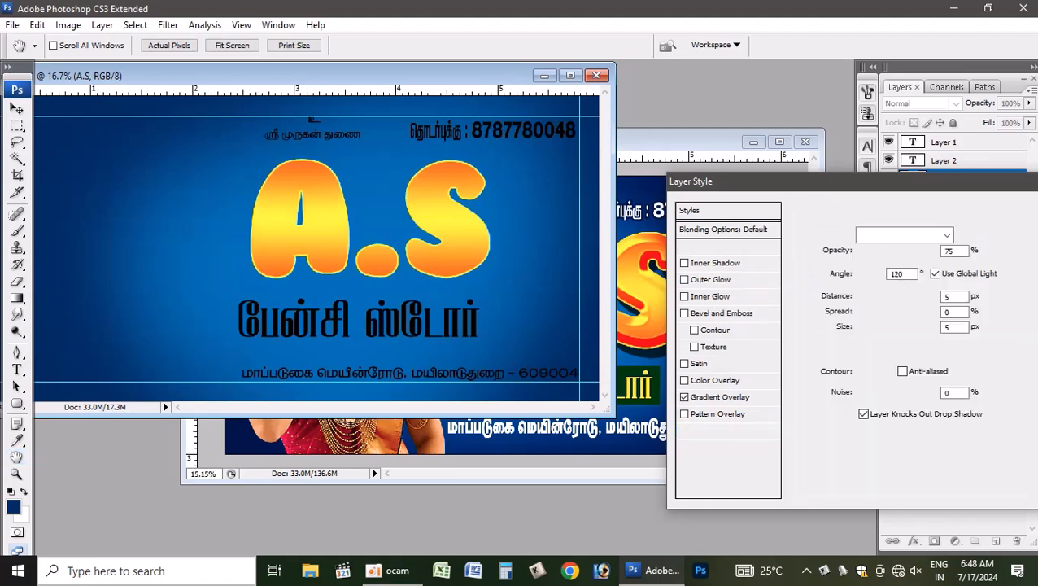
left_click_drag(863, 327, 903, 327)
left_click_drag(862, 296, 859, 327)
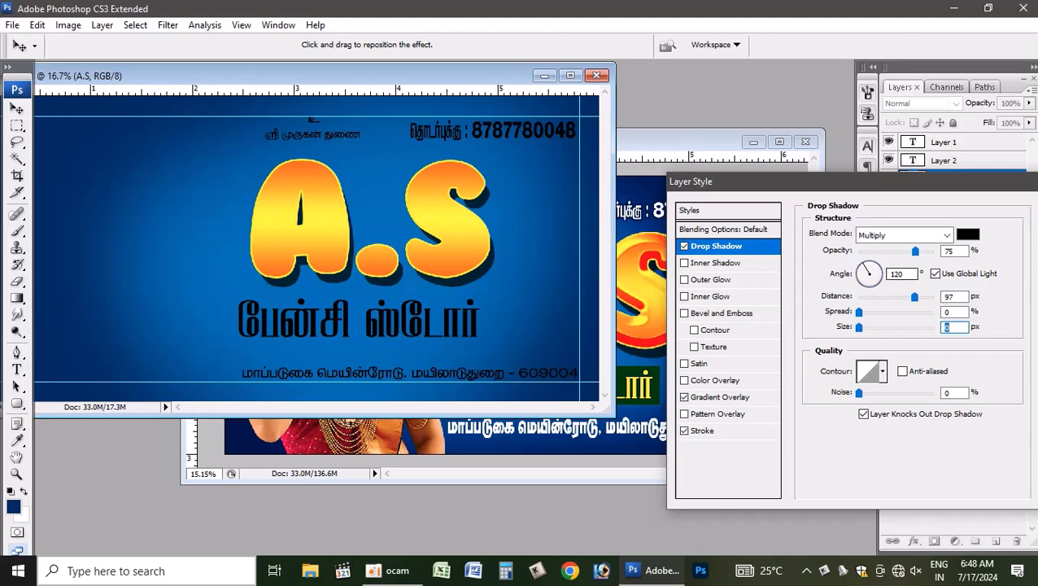
left_click_drag(862, 181, 757, 186)
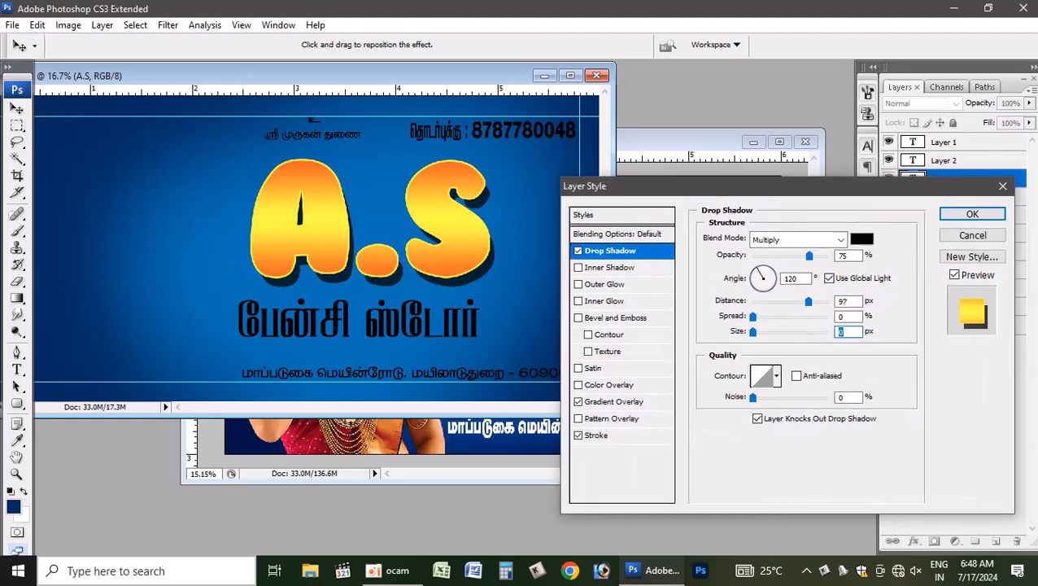
left_click(799, 240)
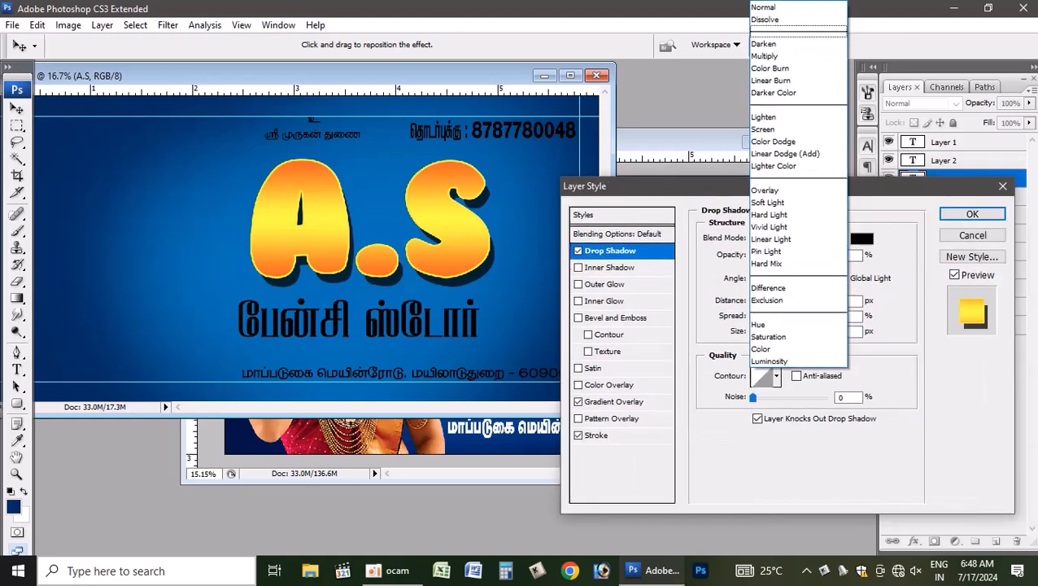
left_click(781, 7)
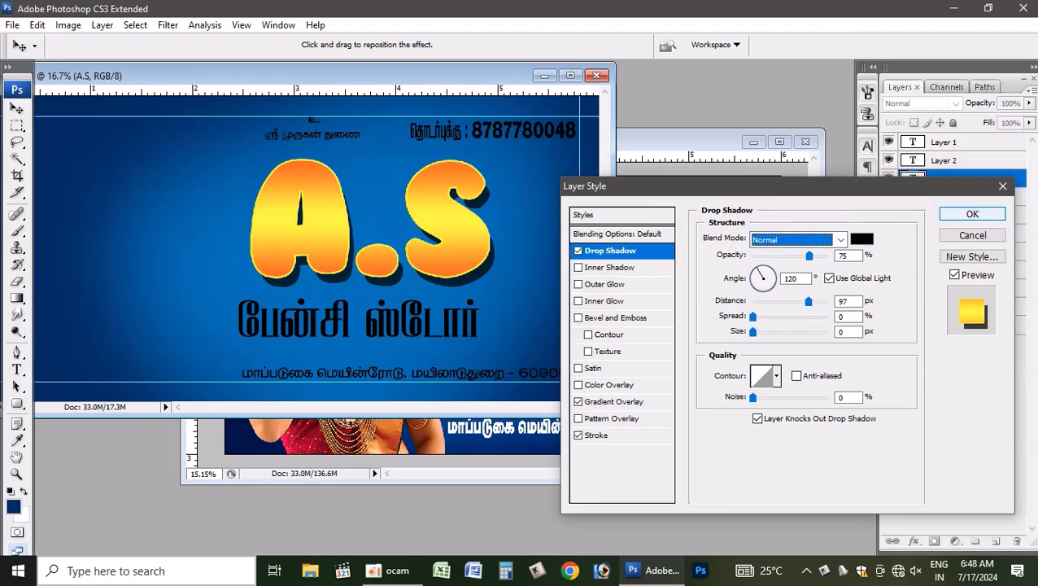
left_click_drag(757, 186, 763, 290)
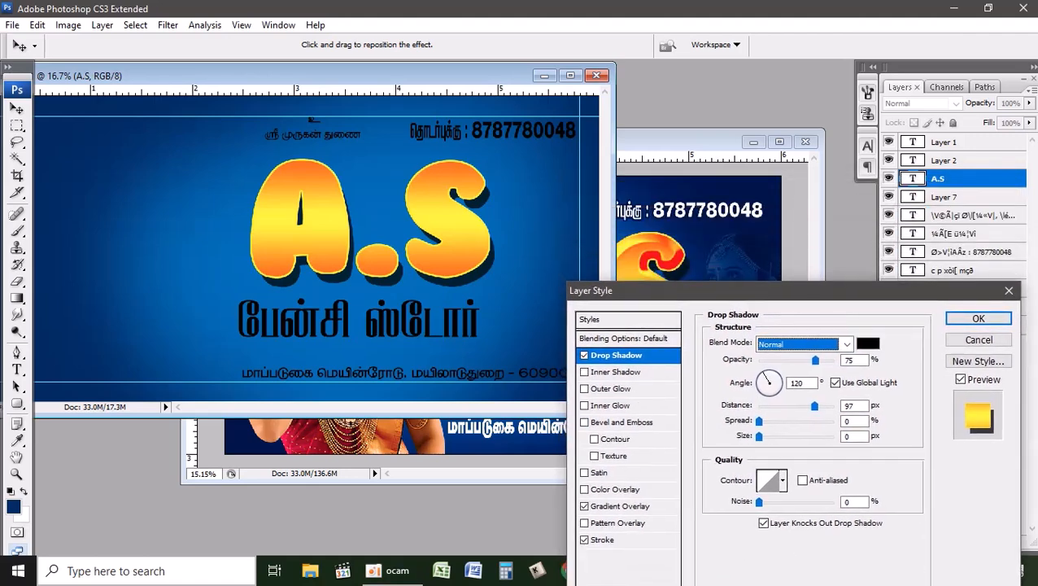
Add a smooth inner bevel to the A.S text with depth 480%, size 68 px and soften 2 px
left_click(622, 422)
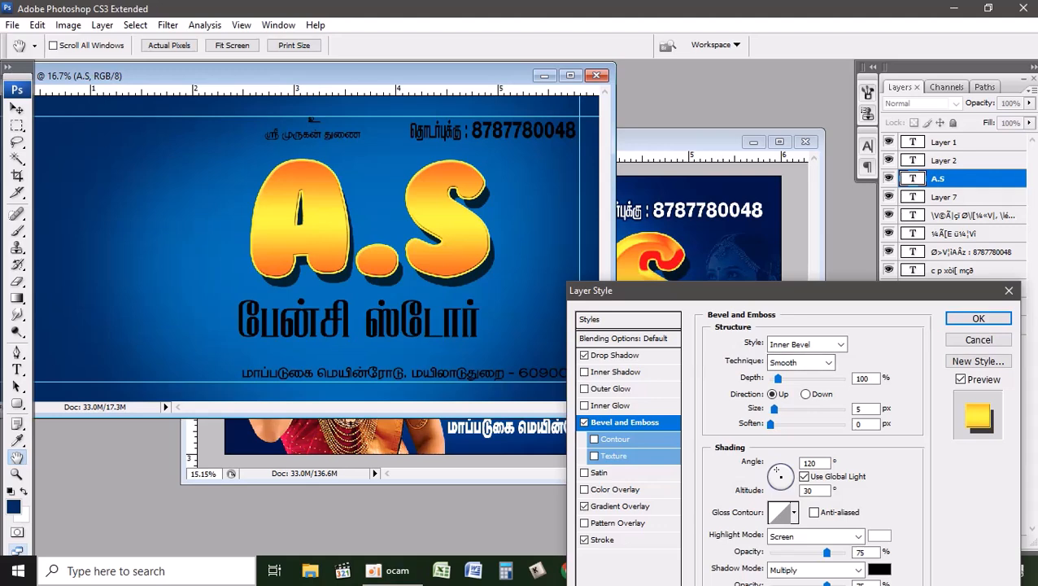
left_click(778, 378)
left_click_drag(778, 378, 806, 378)
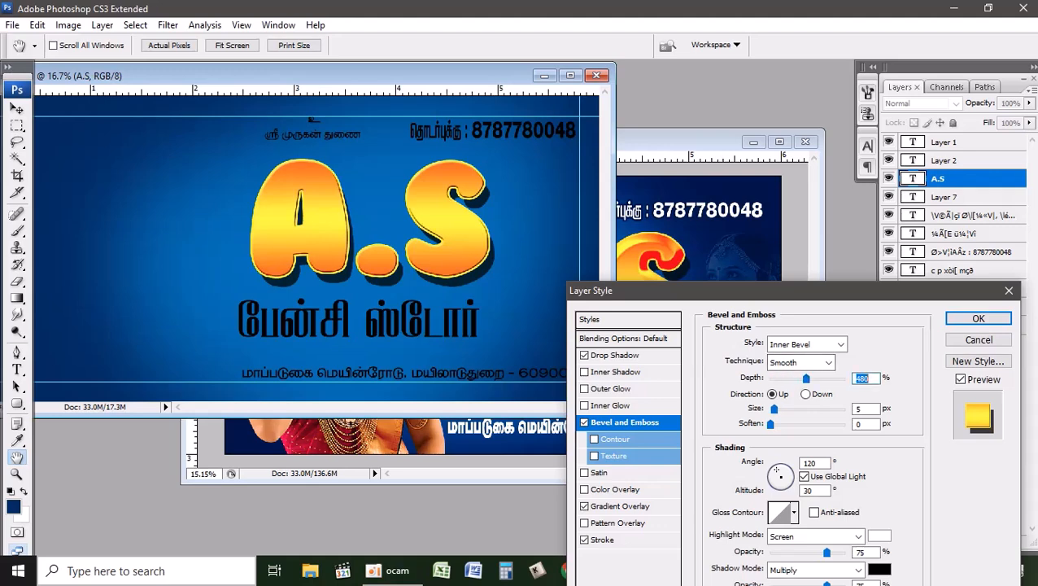
left_click_drag(774, 408, 794, 409)
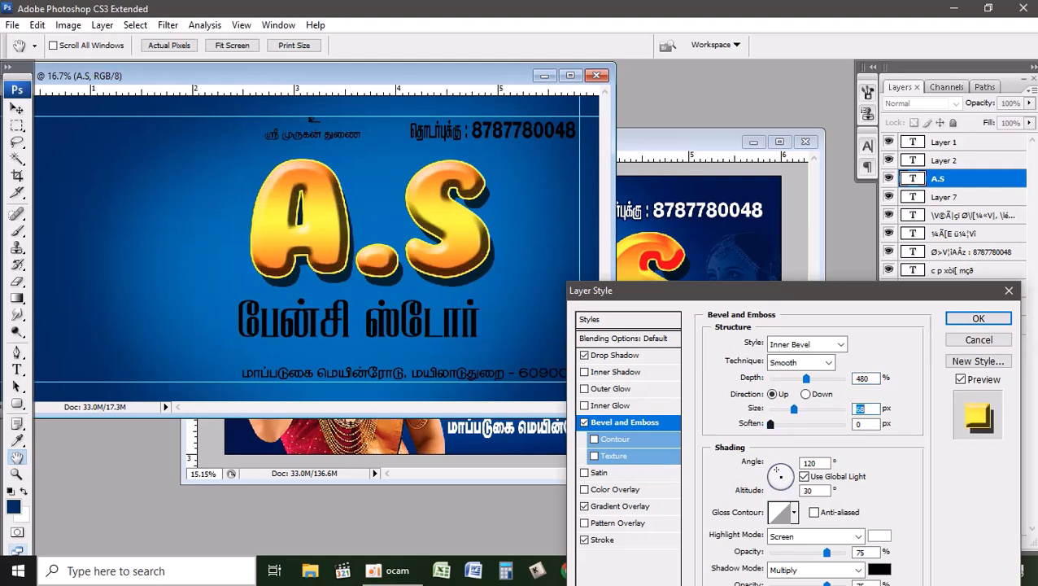
left_click_drag(771, 424, 781, 424)
Set the bevel's highlight colour to pure red
left_click_drag(764, 291, 803, 138)
left_click(917, 383)
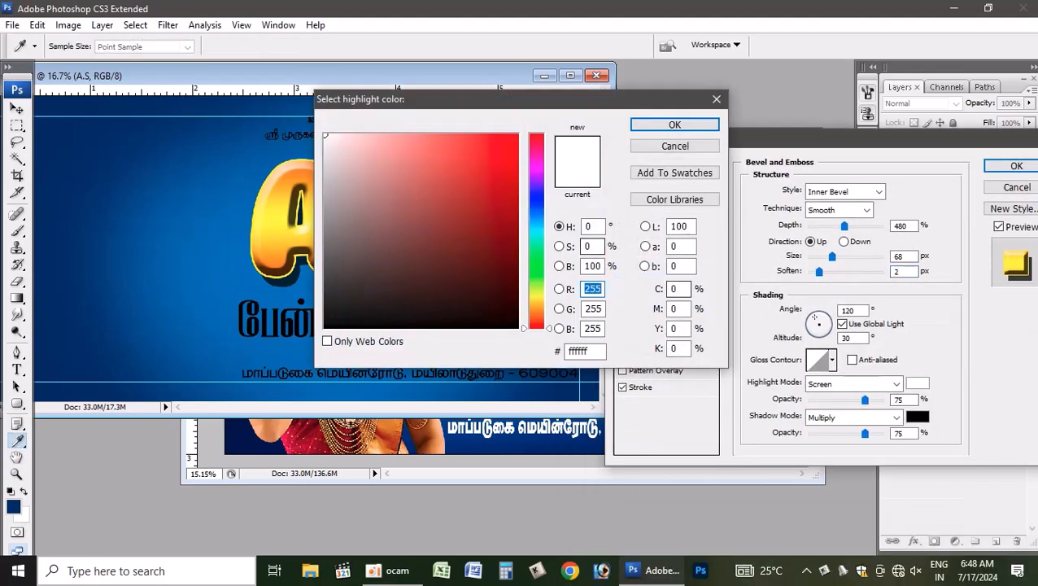
left_click_drag(510, 148, 519, 133)
left_click(675, 124)
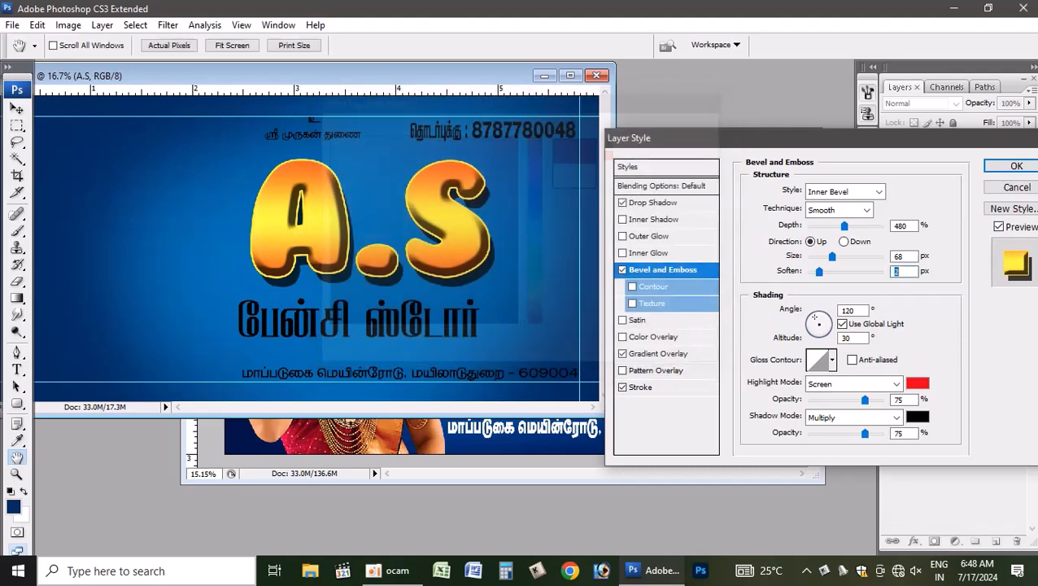
Compare several gloss contours for the bevel and choose the wavy, descending-slope preset, fourth in the second row
left_click(832, 360)
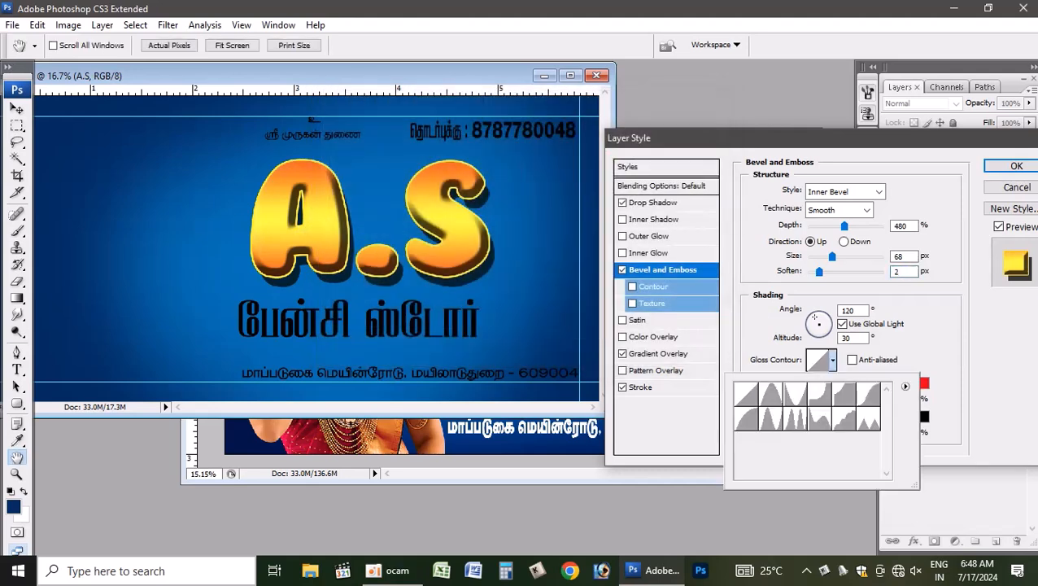
left_click(770, 395)
left_click(795, 394)
left_click(819, 395)
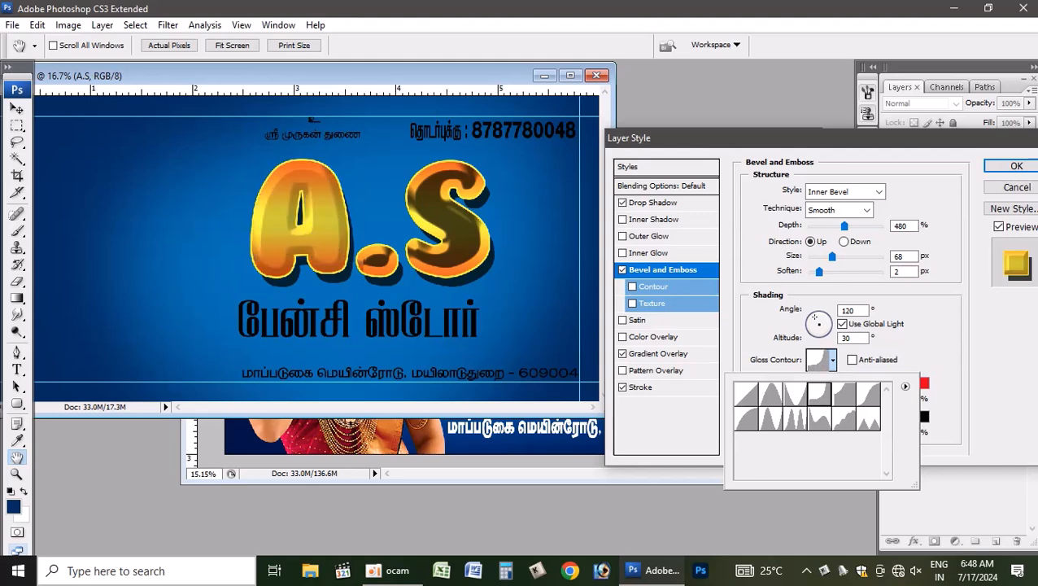
left_click(844, 394)
left_click(868, 395)
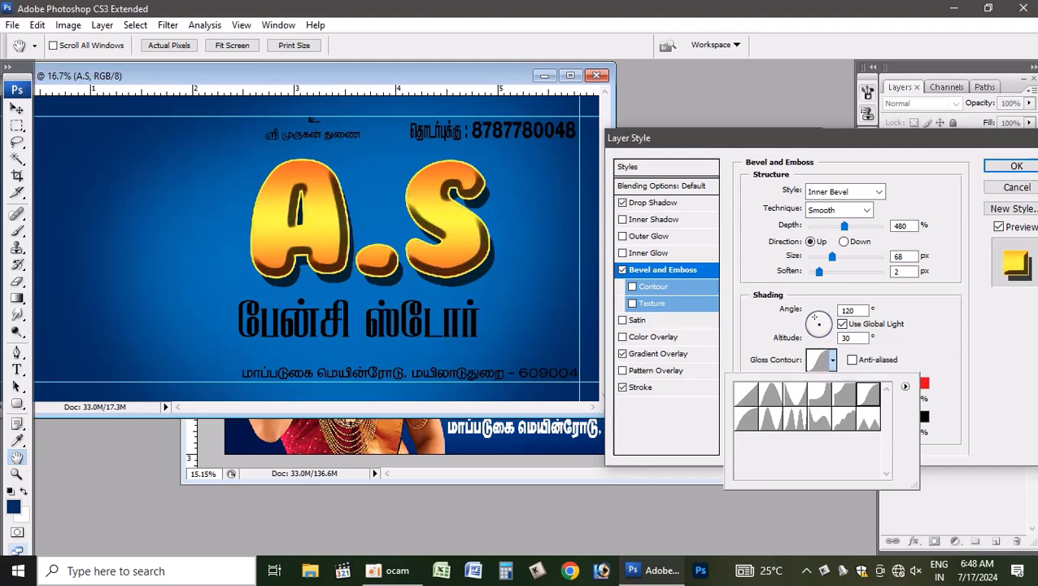
left_click(795, 418)
left_click(819, 419)
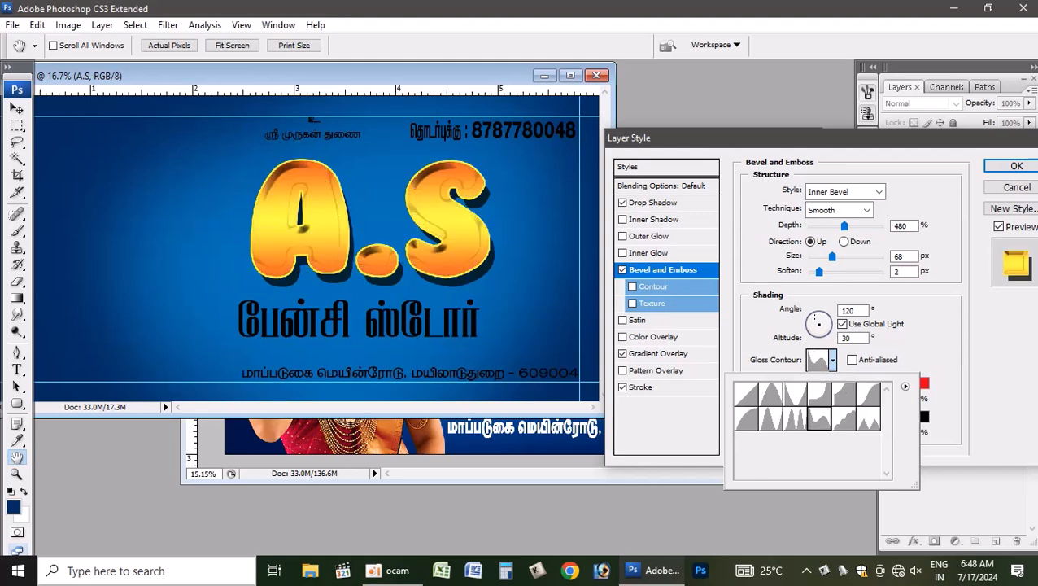
left_click(868, 419)
left_click(819, 419)
left_click(832, 360)
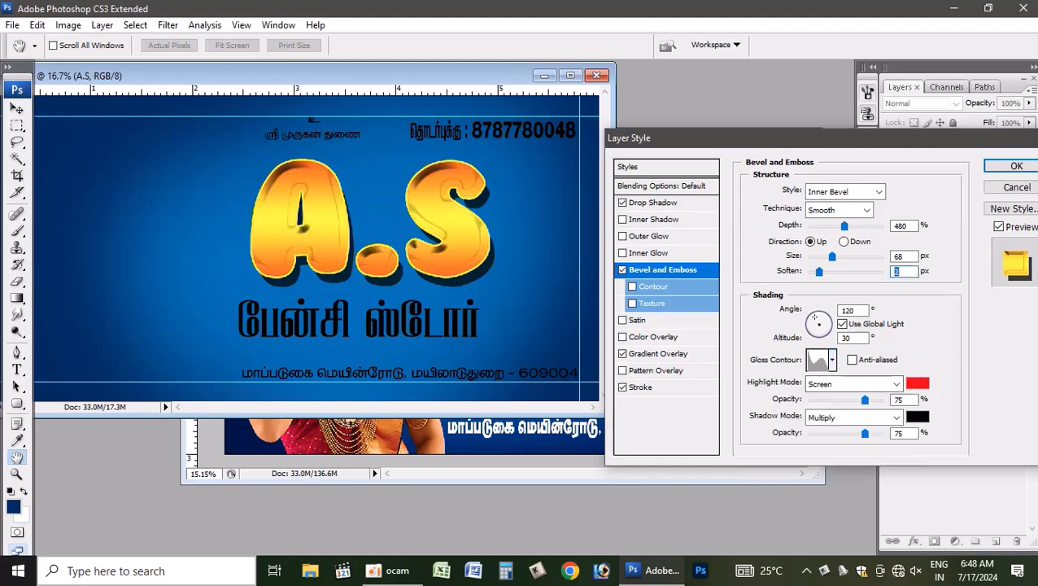
Raise the bevel's highlight opacity to 100% and change its shadow colour to white
left_click_drag(865, 400, 887, 400)
left_click(918, 417)
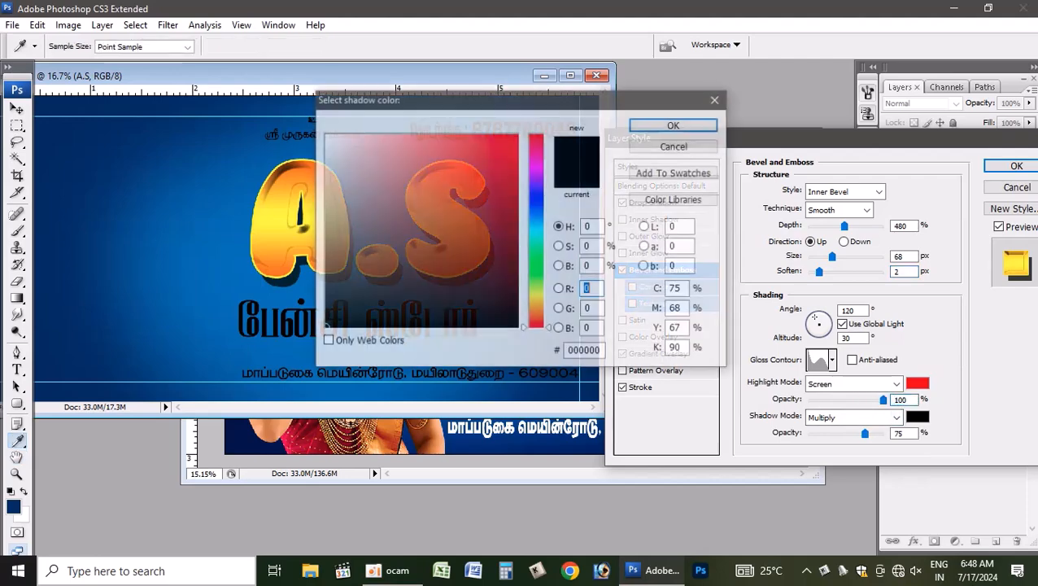
left_click(325, 135)
left_click(675, 124)
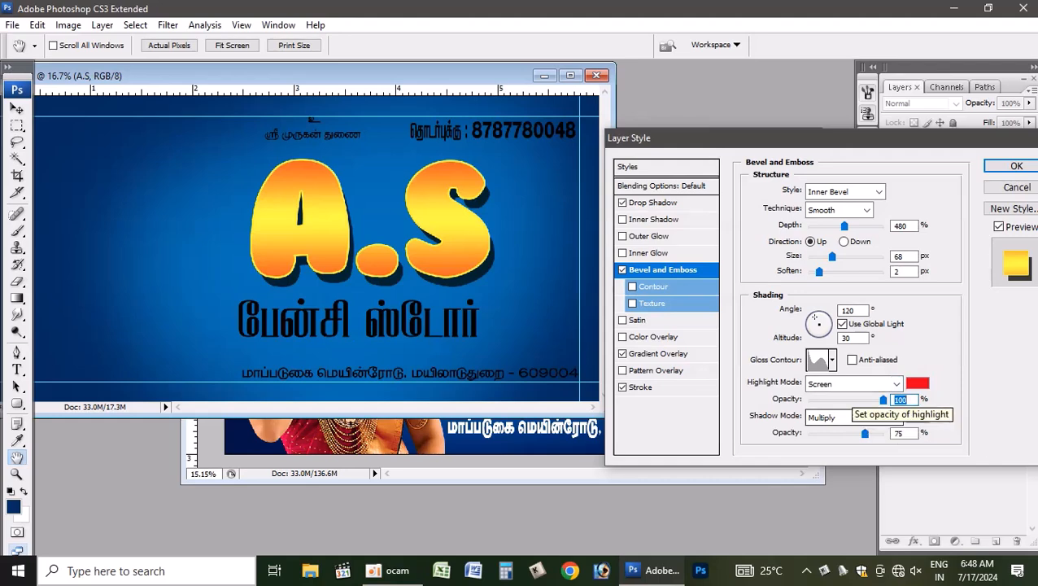
Try different blend modes for the bevel's shadow and settle on Linear Light
left_click(862, 417)
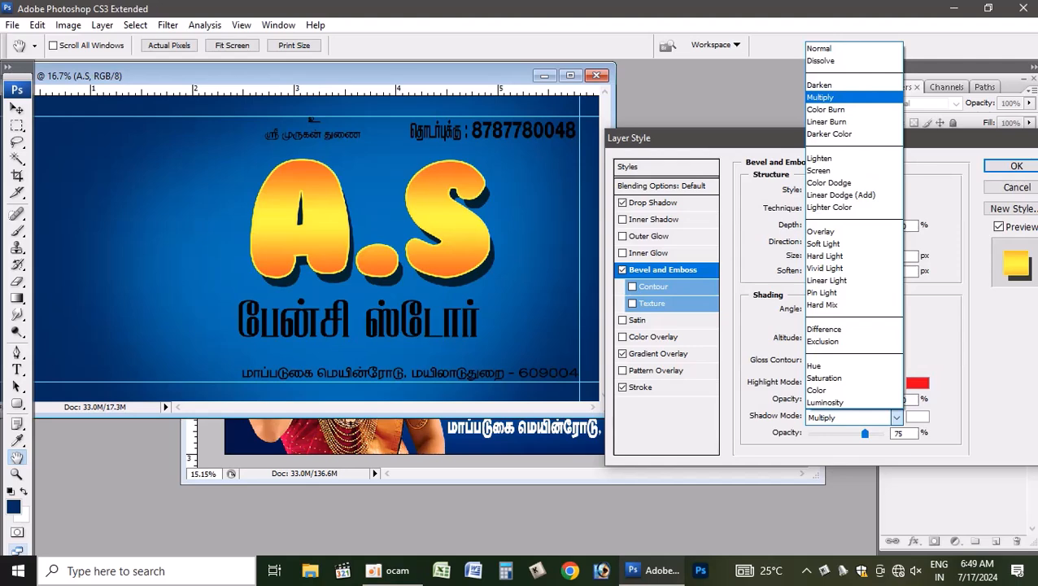
left_click(862, 418)
key("Down")
key("Down")
key("Down")
key("Down")
key("Down")
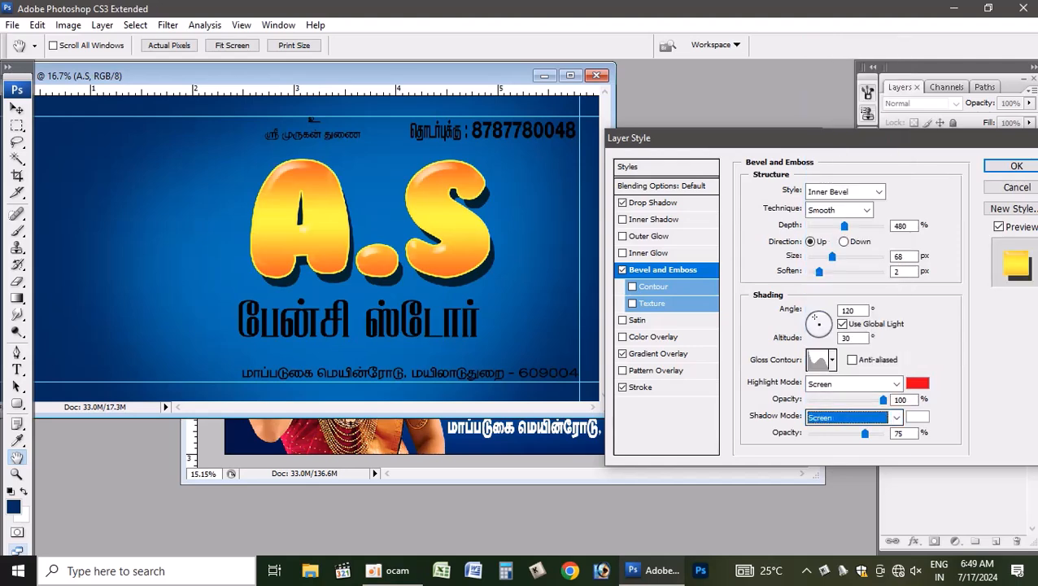
key("Down")
key("Down")
key("Down")
key("Down")
key("Down")
key("Down")
key("Down")
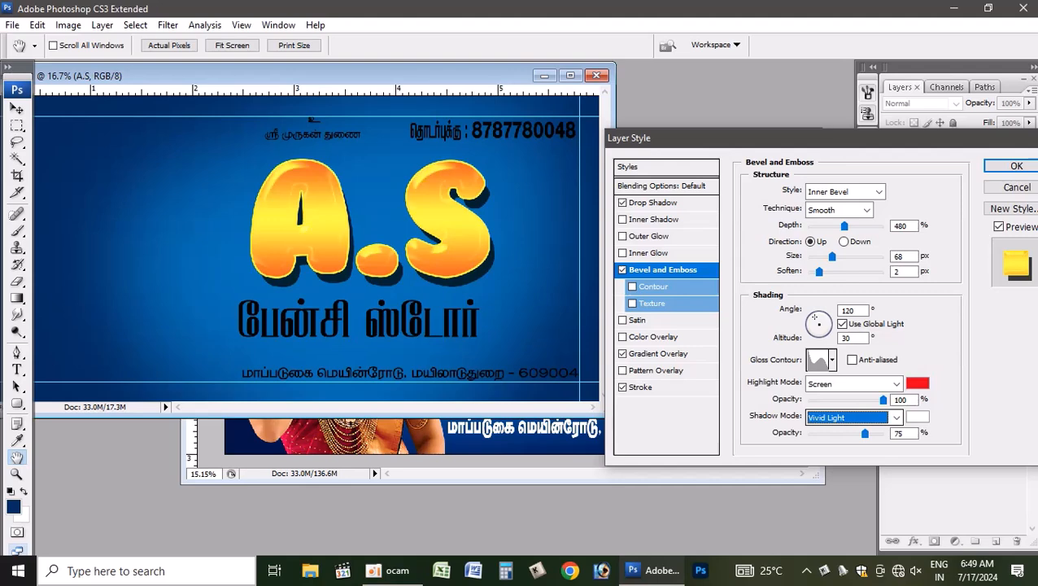
key("Down")
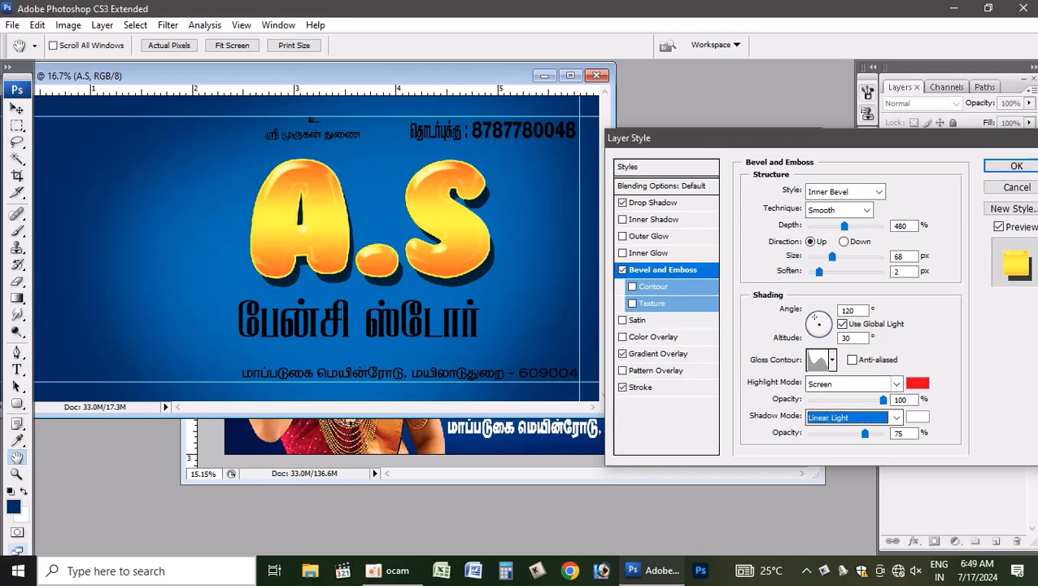
Set the bevel's highlight mode to Hard Light and apply the layer style to the A.S text
left_click(895, 384)
left_click(895, 384)
key("Down")
key("Down")
key("Down")
key("Down")
key("Down")
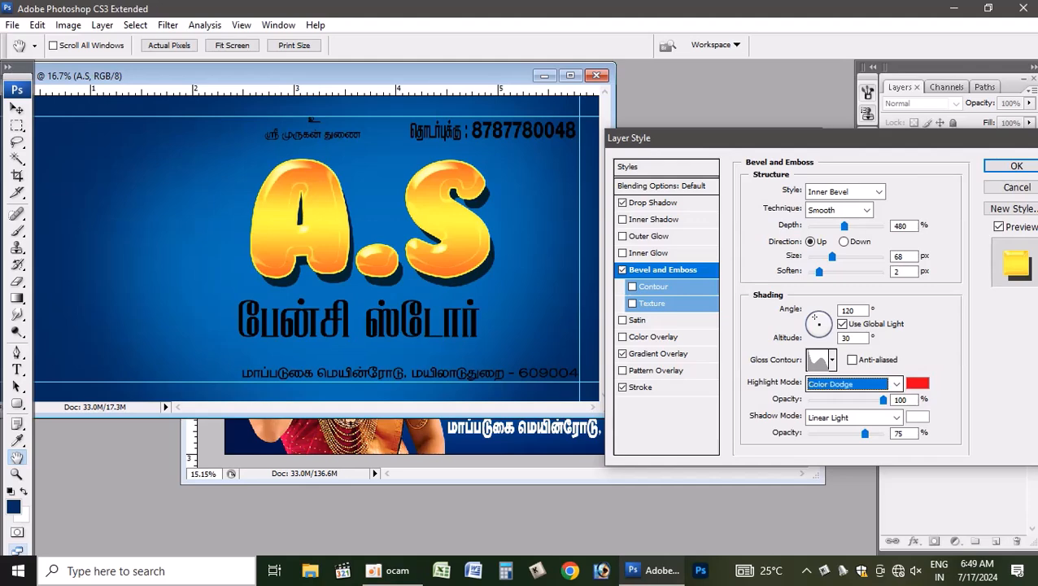
key("Down")
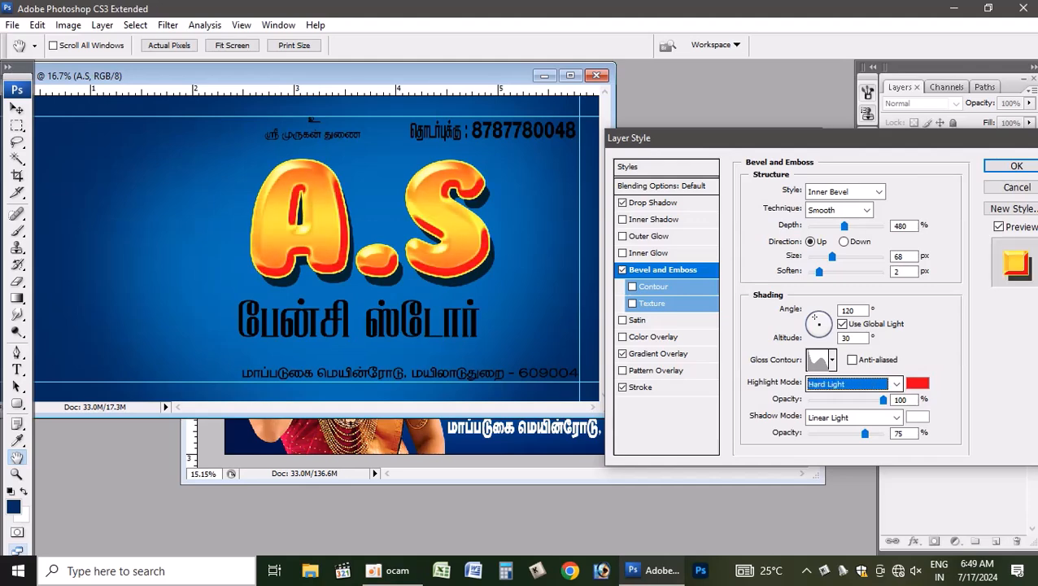
key("Return")
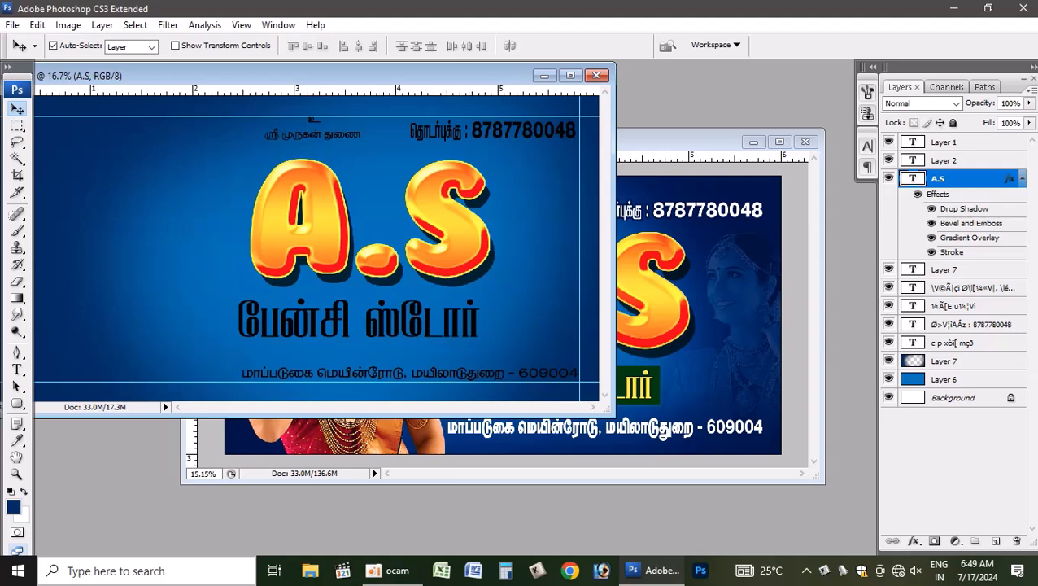
Colour the பேன்சி ஸ்டோர் text yellow using C 0, M 0, Y 100, K 0
left_click(412, 322)
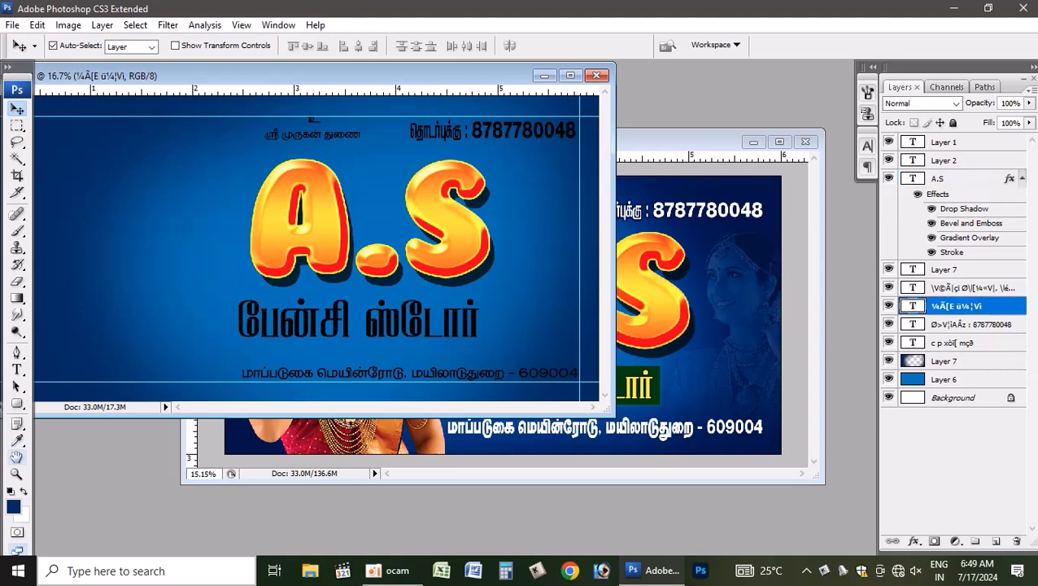
left_click(14, 506)
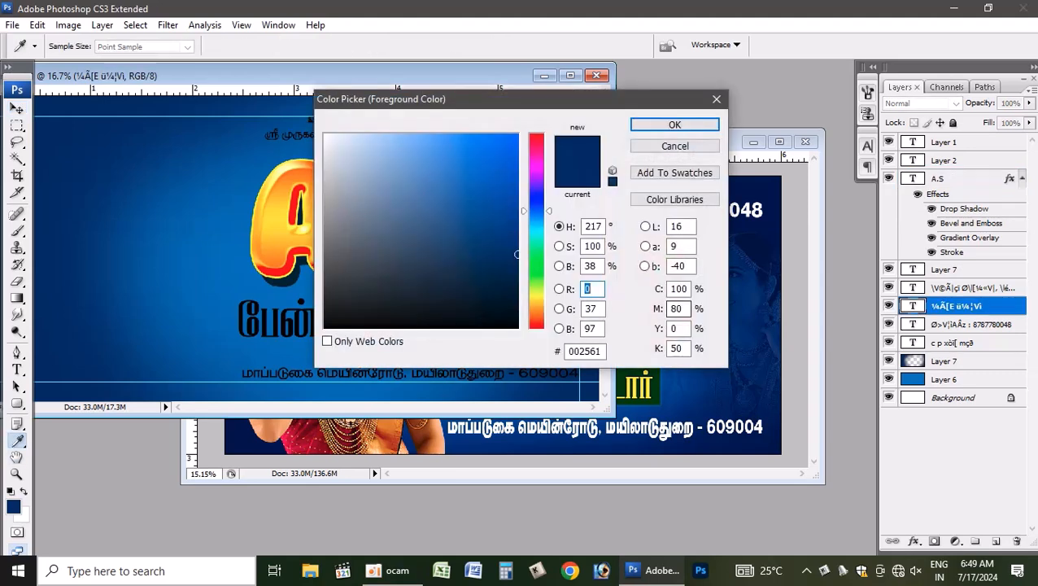
double_click(678, 289)
type("0")
key("Tab")
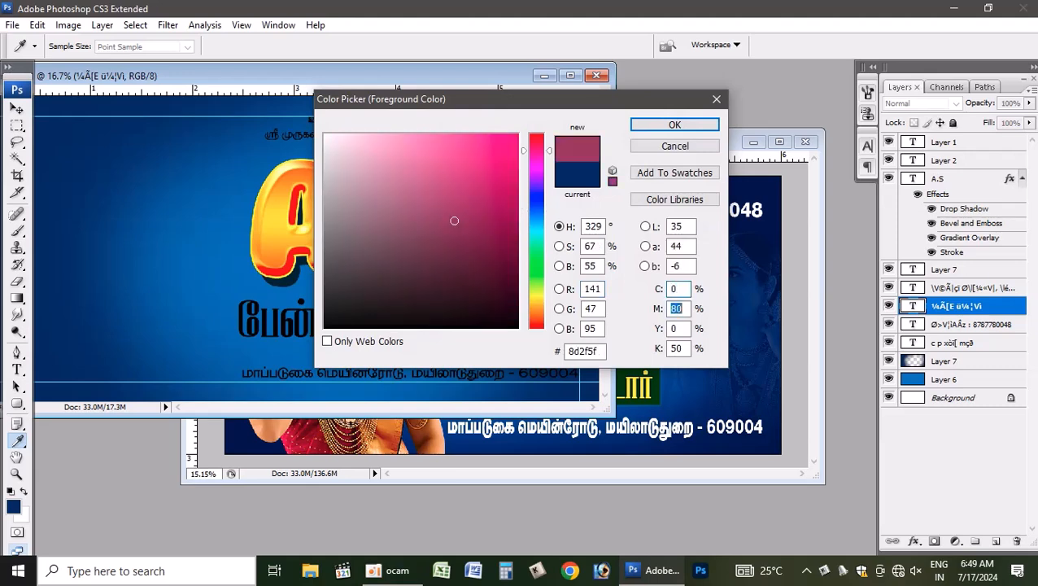
type("0")
key("Tab")
type("100")
key("Tab")
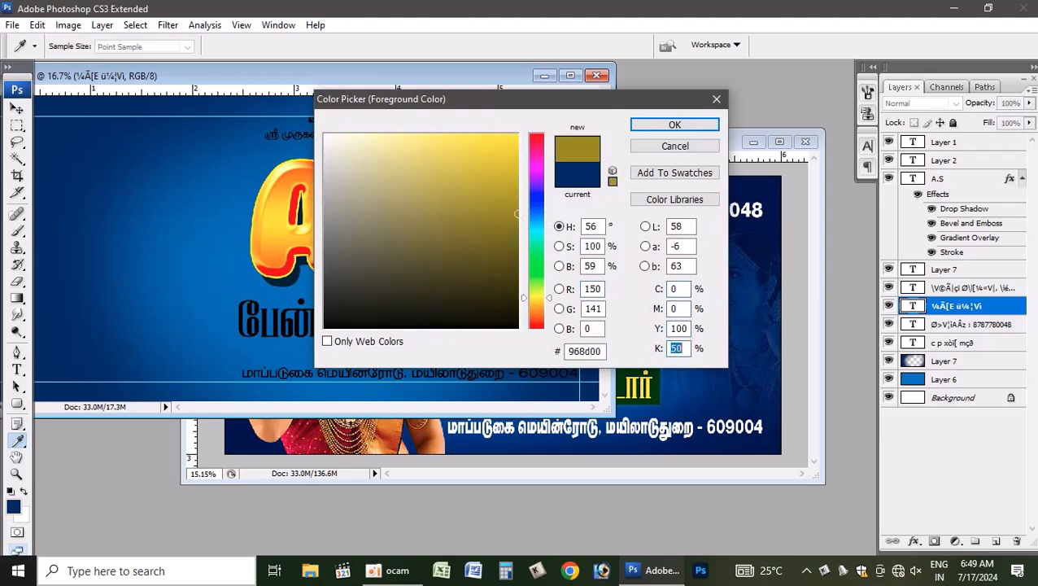
type("0")
key("Return")
key("v")
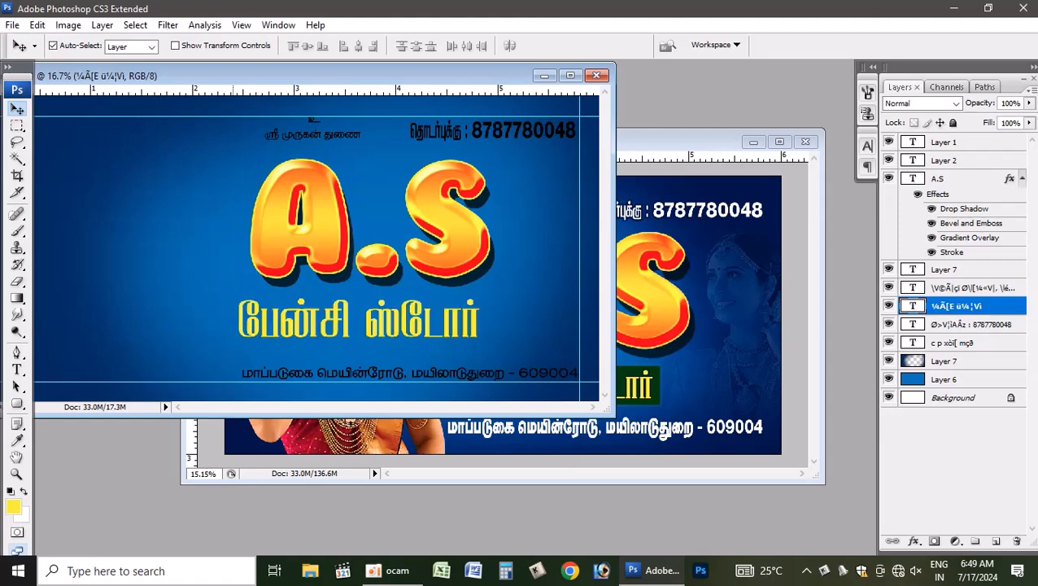
Draw a rectangle around the பேன்சி ஸ்டோர் text on a new layer and fill it with white
key("m")
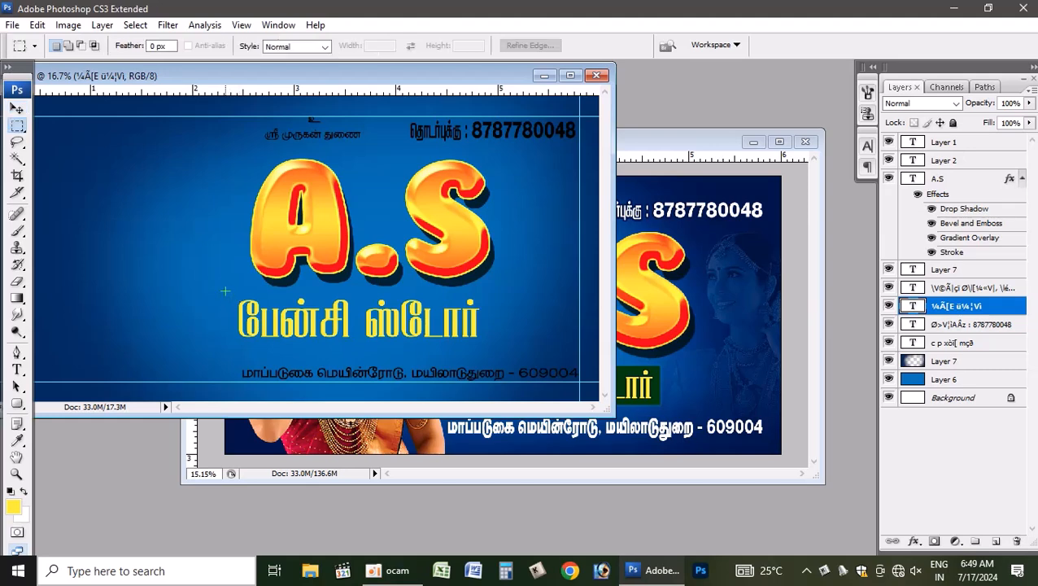
left_click_drag(225, 290, 497, 348)
key("ctrl+shift+n")
key("Return")
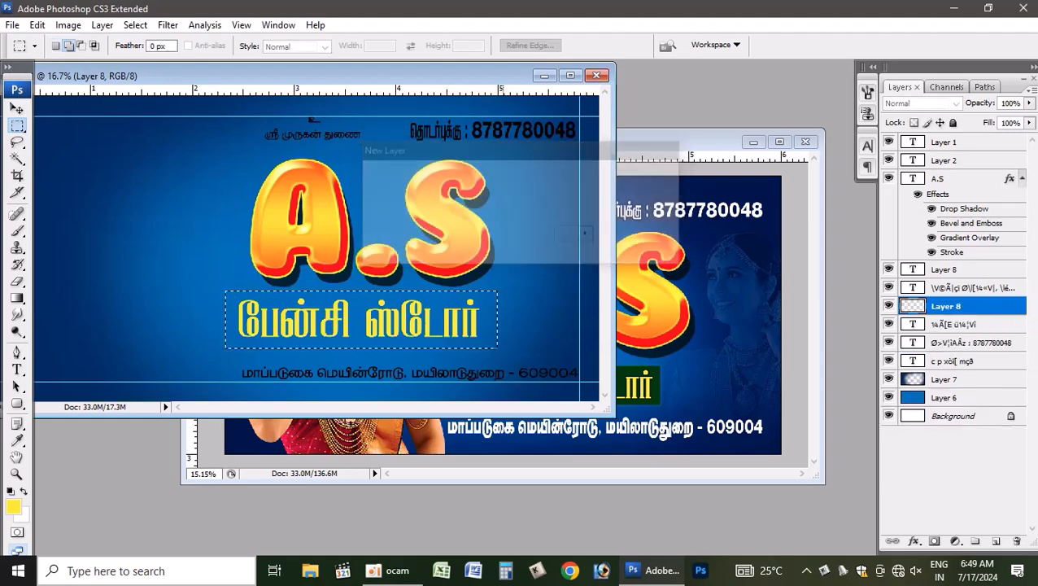
key("alt+BackSpace")
key("ctrl+BackSpace")
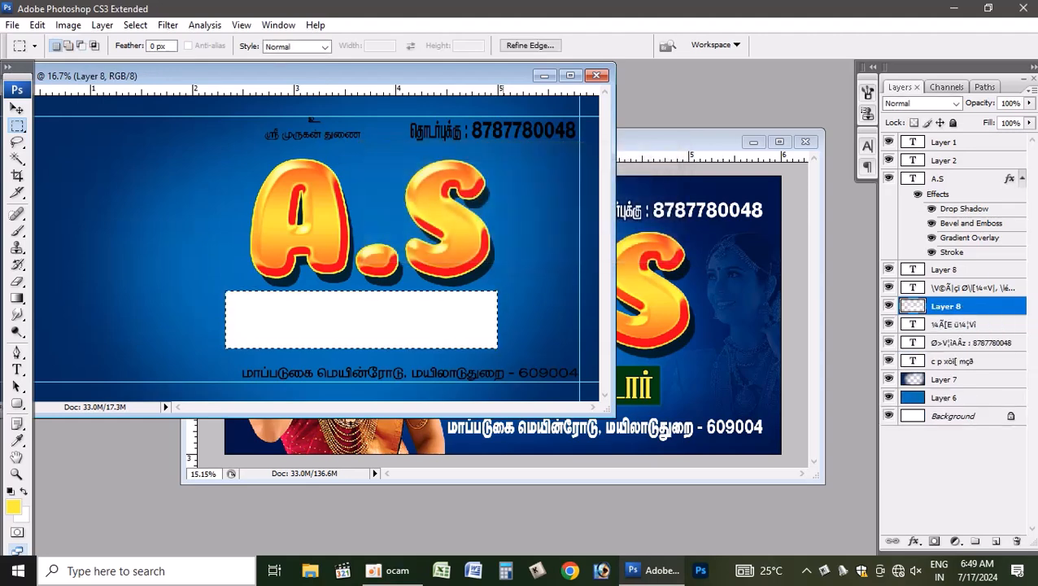
key("ctrl+d")
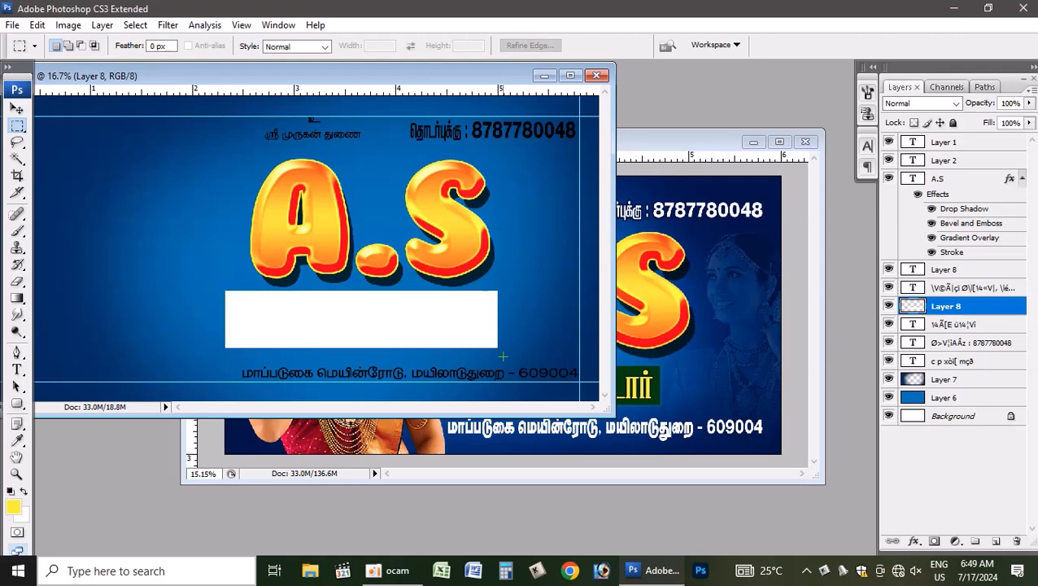
Move the rectangle layer behind the text layers, directly above Layer 7
key("ctrl+shift+bracketleft")
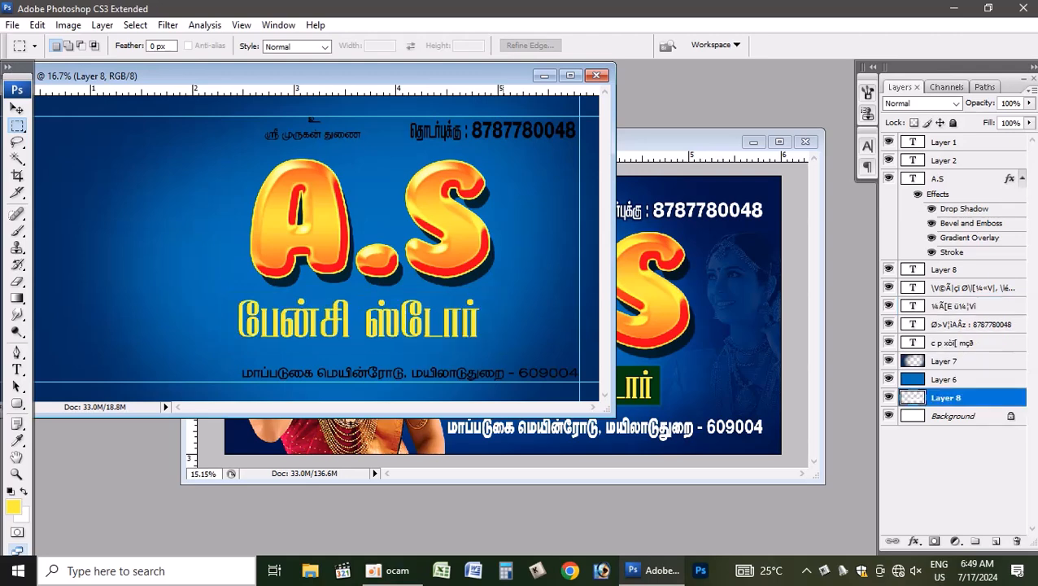
key("ctrl+shift+bracketright")
key("ctrl+shift+bracketleft")
key("ctrl+bracketright")
key("ctrl+bracketright")
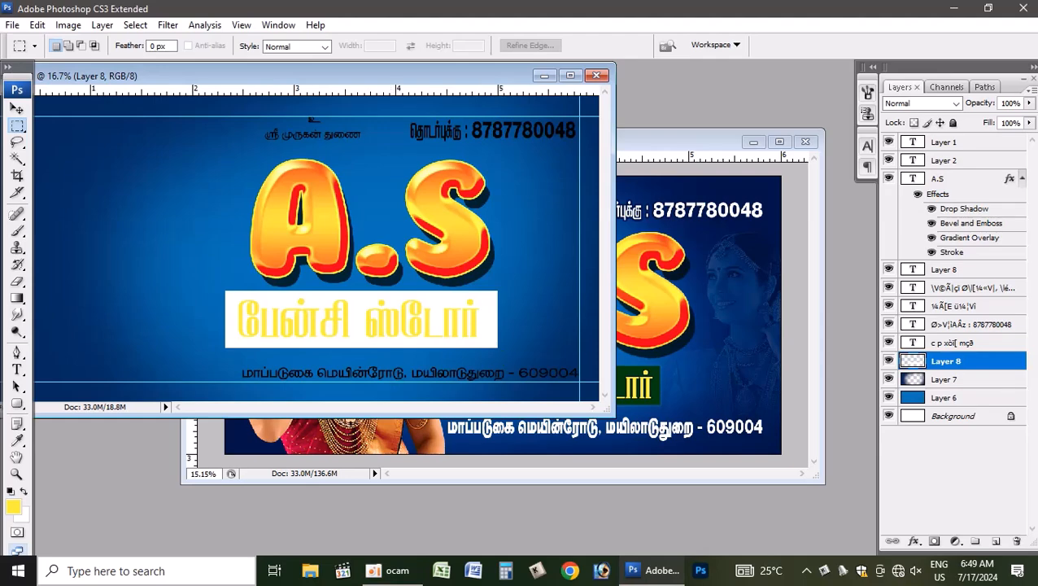
Refill the rectangle behind the Tamil text with dark green using C 100, M 50, Y 100, K 50
left_click(912, 361, "ctrl")
left_click(14, 507)
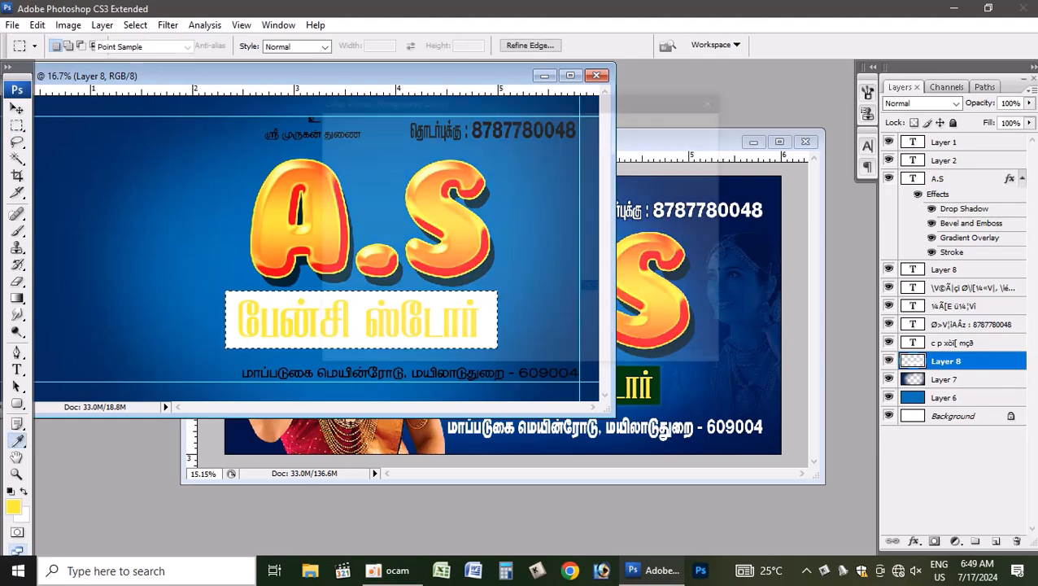
left_click(654, 397)
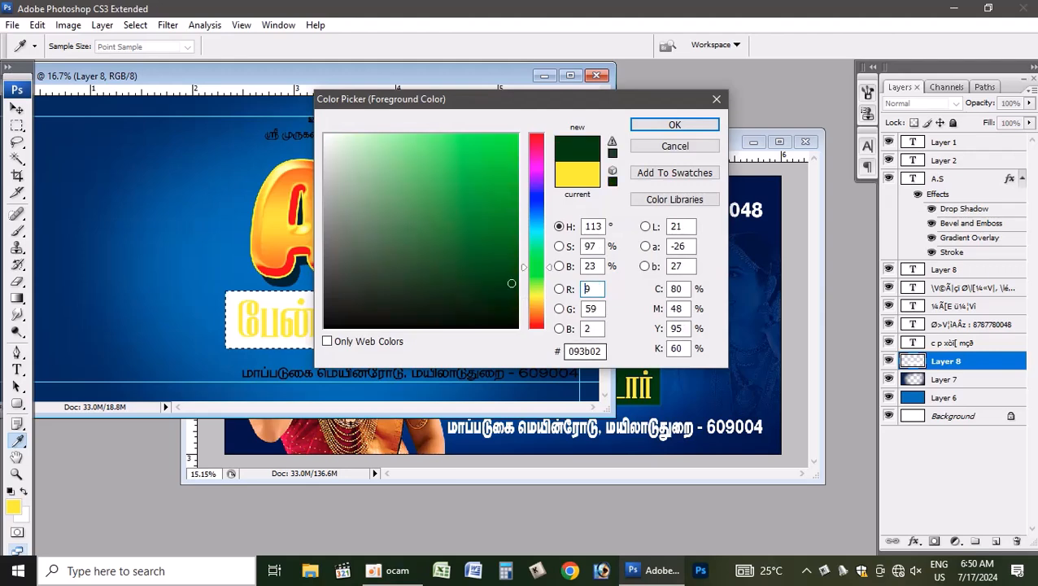
double_click(675, 289)
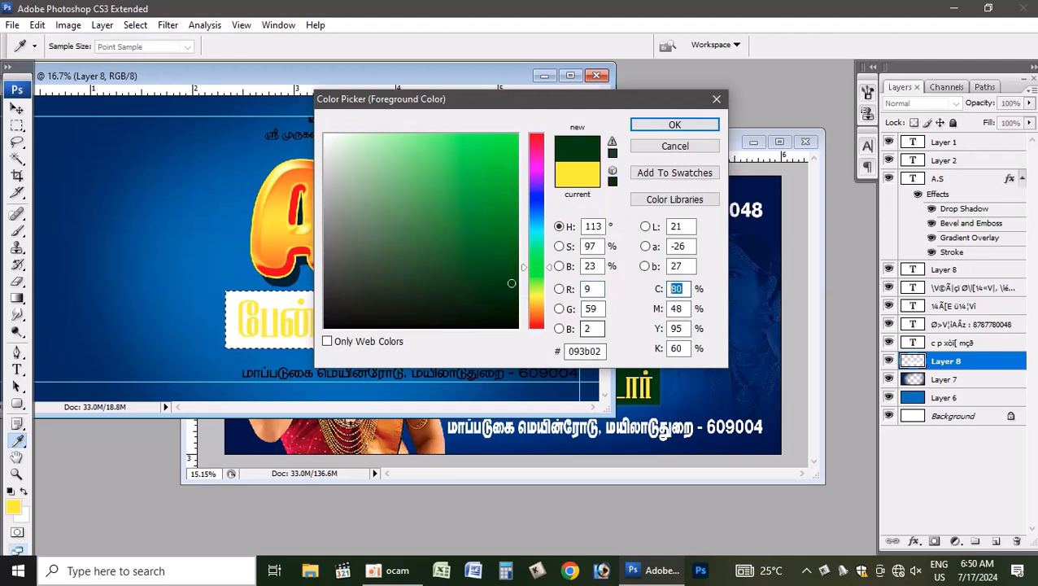
type("100")
key("Tab")
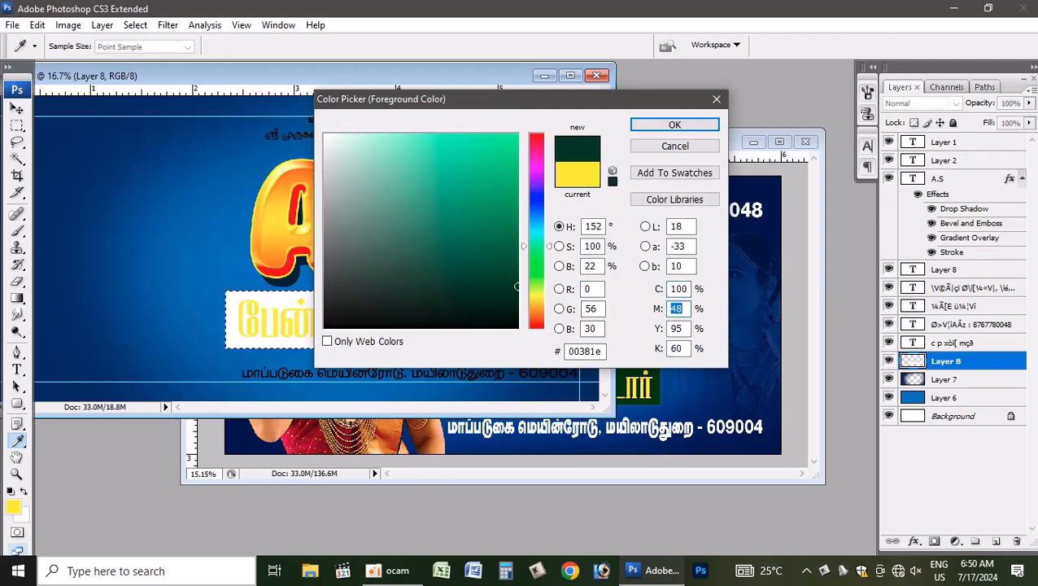
type("50")
key("Tab")
type("100")
key("Tab")
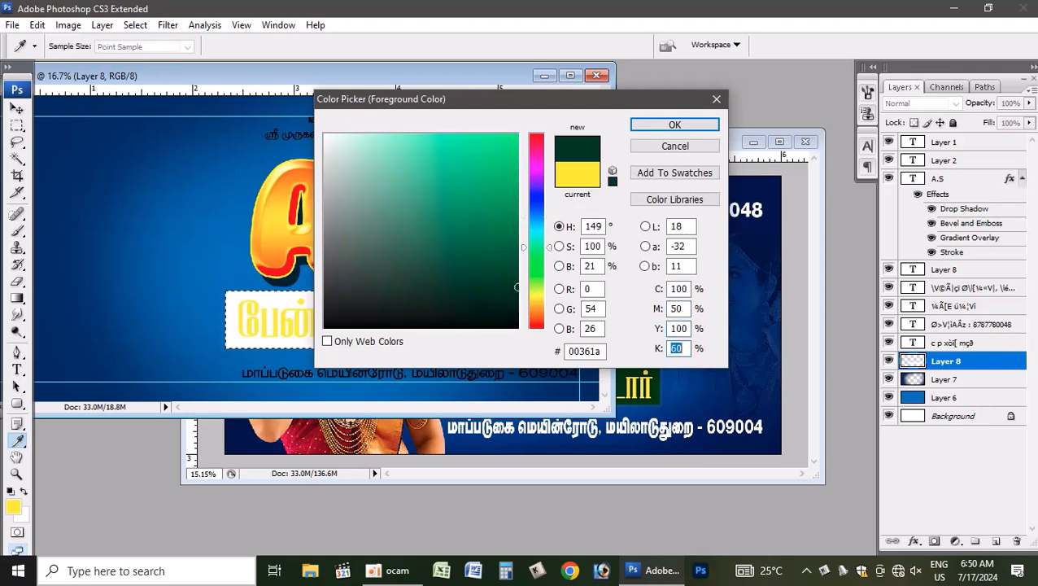
type("50")
key("Return")
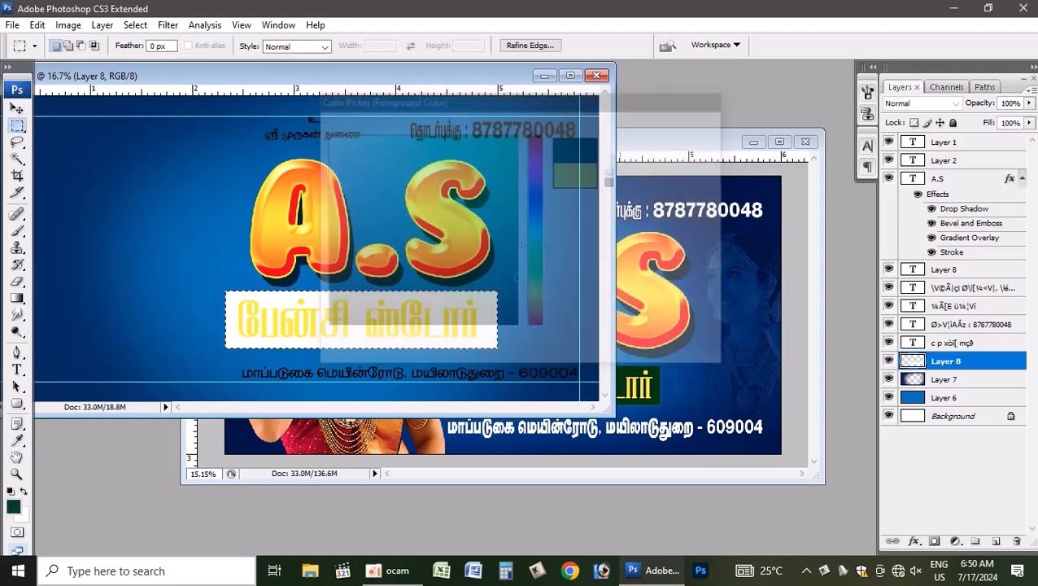
key("alt+BackSpace")
key("ctrl+d")
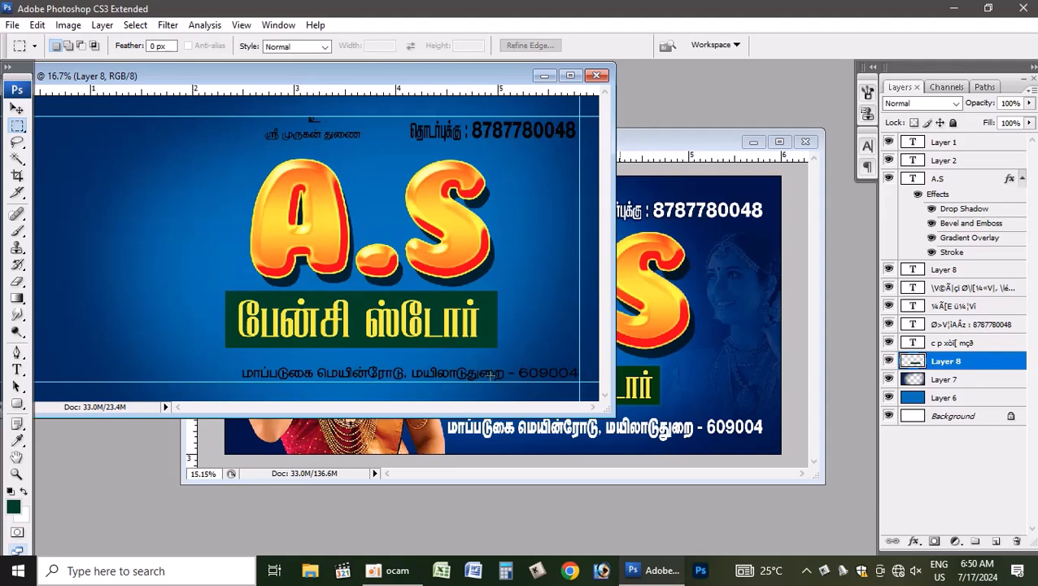
Add a Stroke effect to the பேன்சி ஸ்டோர் text layer
key("v")
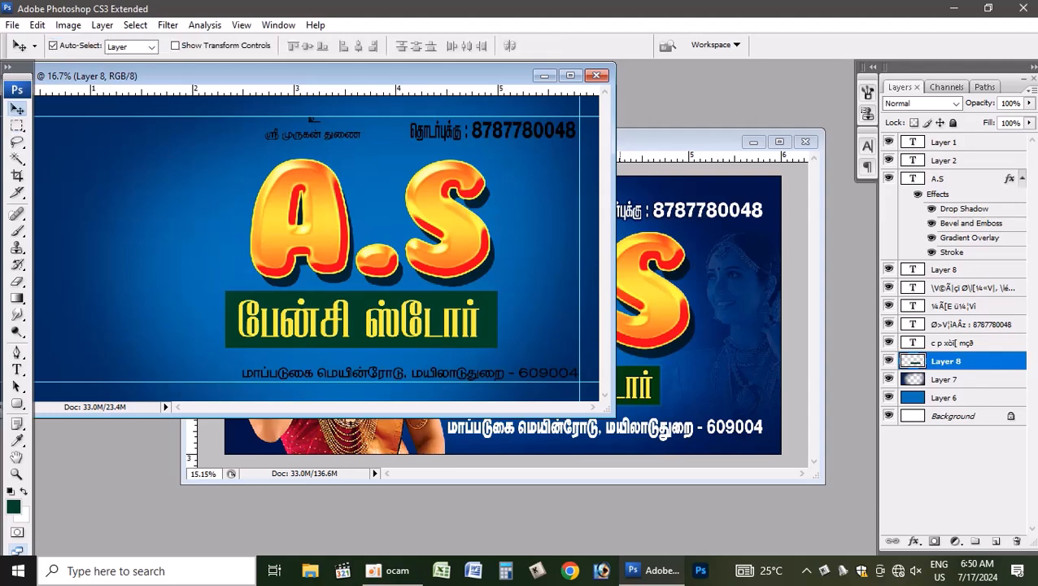
left_click(381, 323)
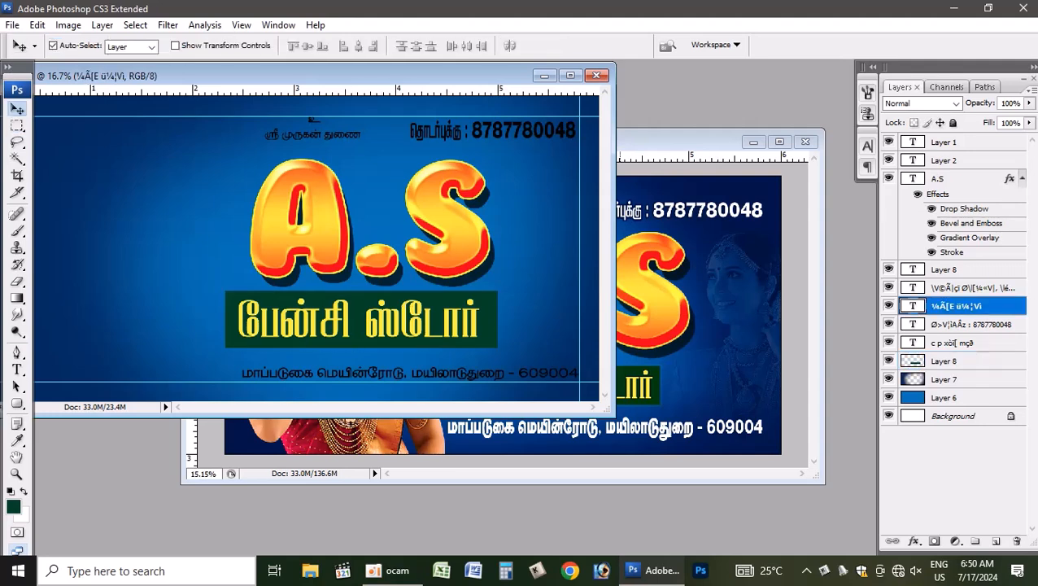
double_click(1006, 306)
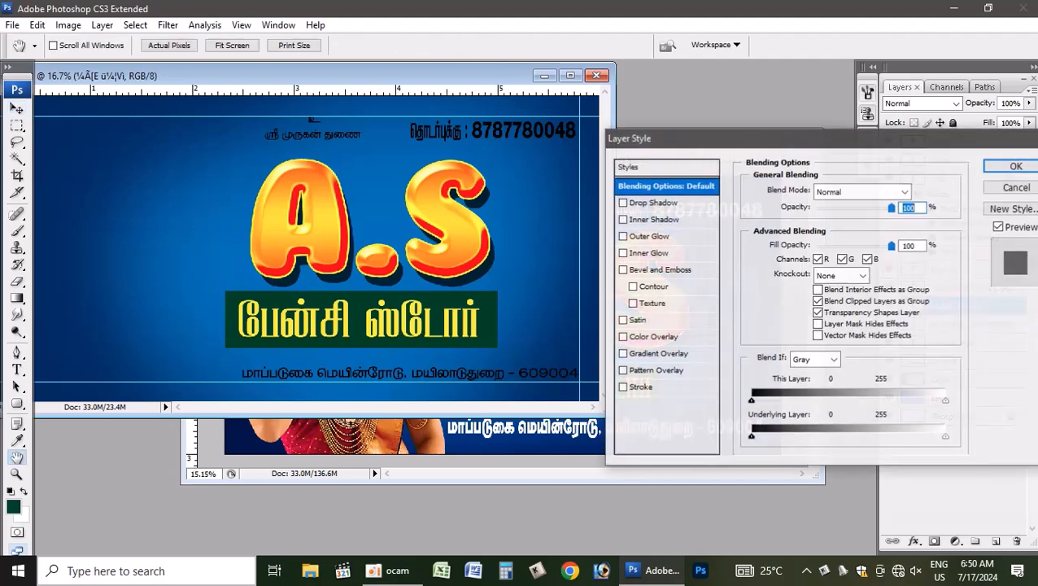
left_click(641, 387)
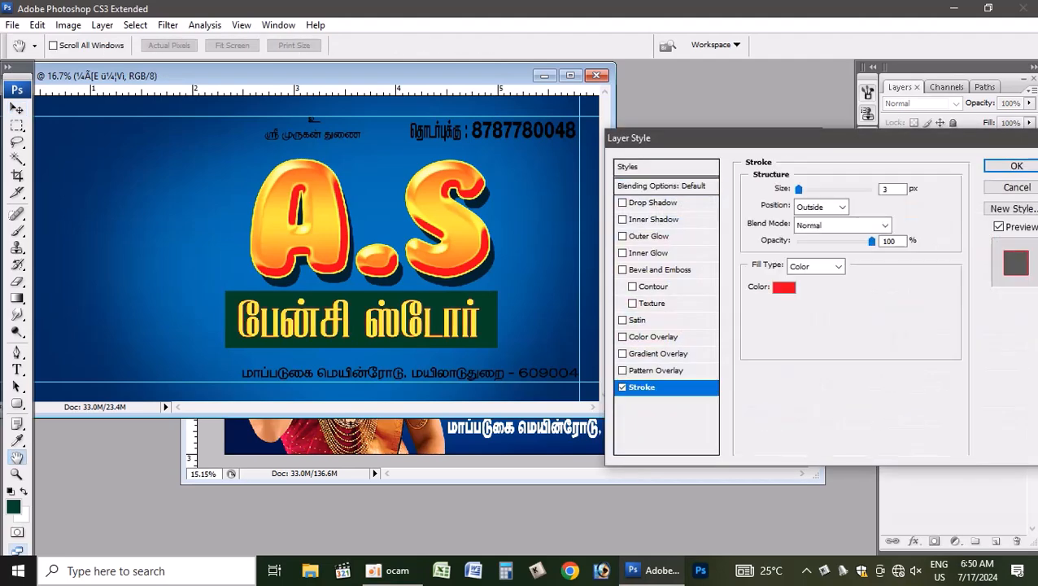
Set the text's stroke colour to very dark green using C 100, M 50, Y 100, K 80
left_click(783, 287)
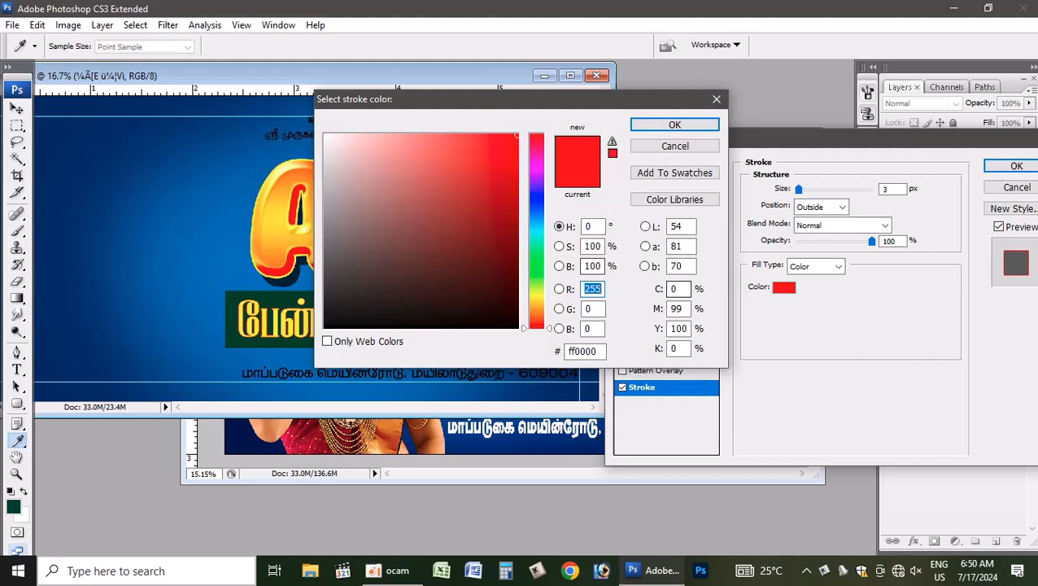
double_click(679, 288)
type("100")
key("Tab")
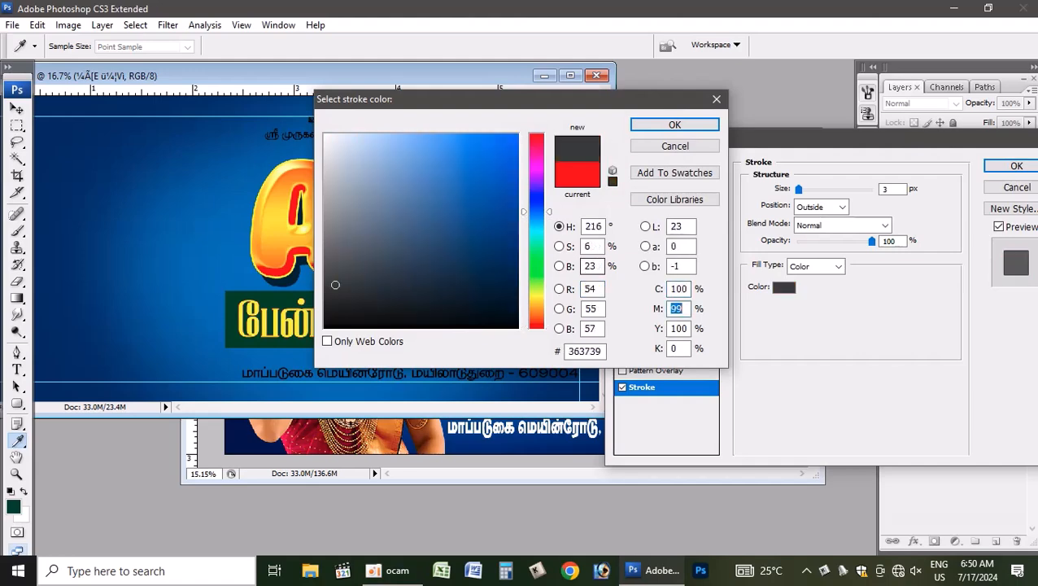
type("8")
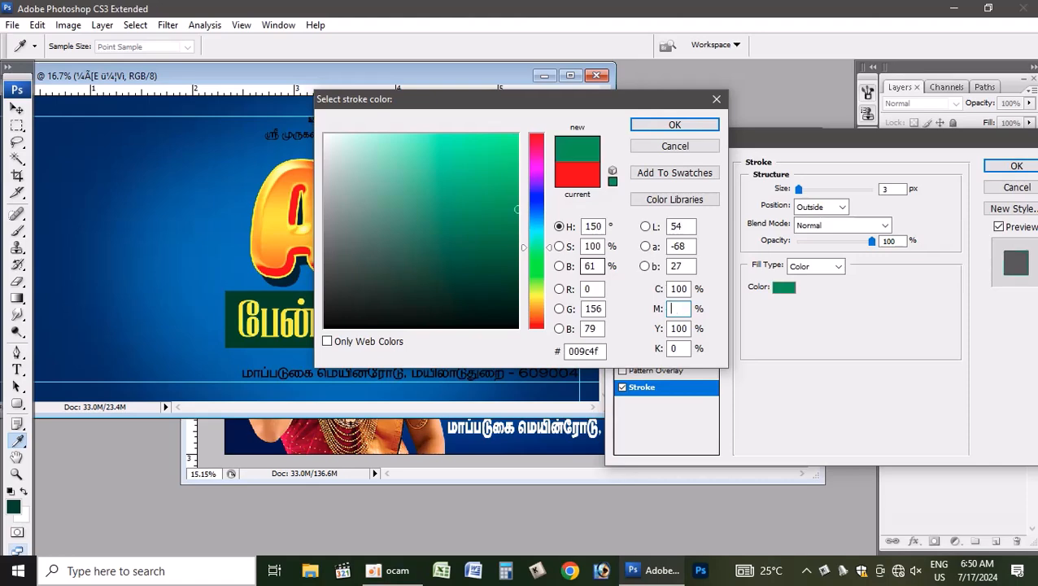
type("0")
key("Tab")
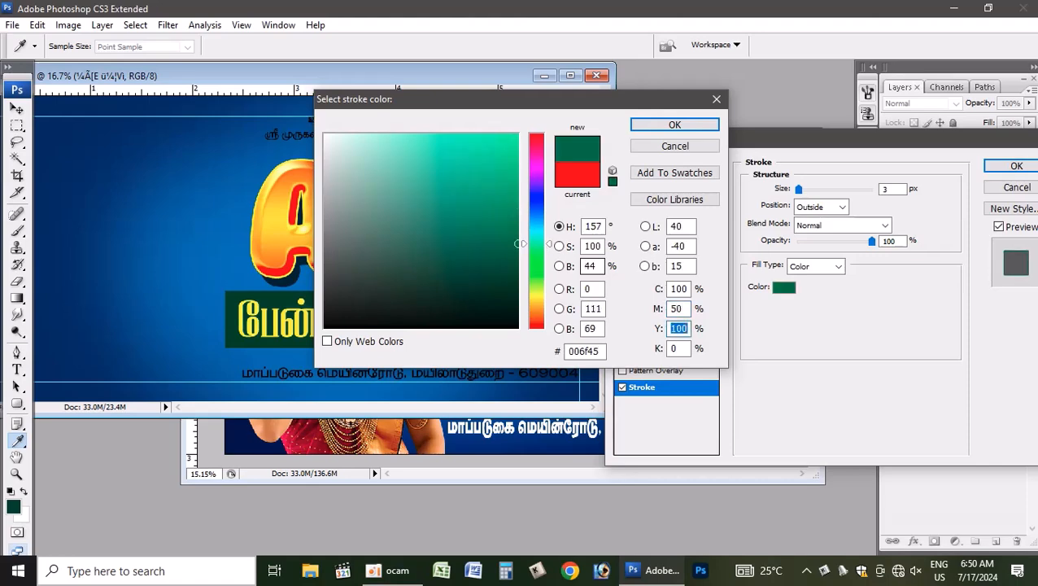
key("Tab")
type("80")
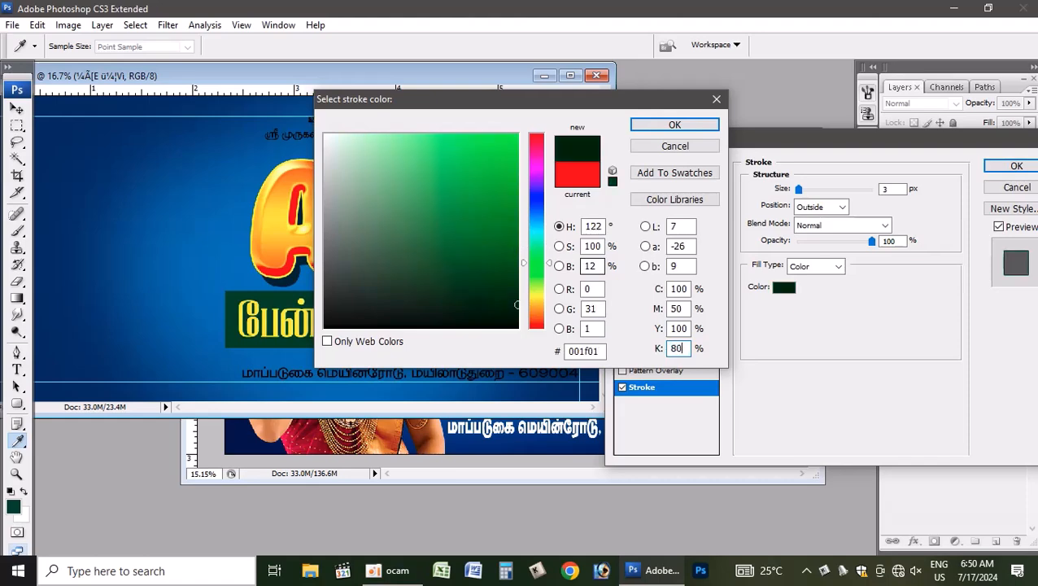
key("Return")
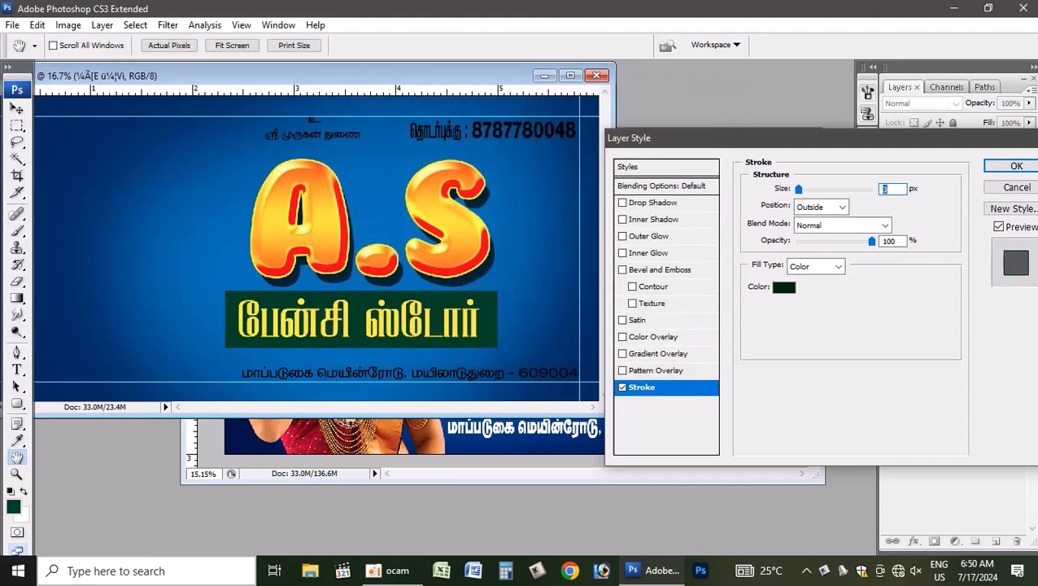
Increase the text's stroke size to 10 px and apply the layer style
key("Up")
key("Up")
key("Up")
key("Up")
key("Up")
key("Up")
key("Return")
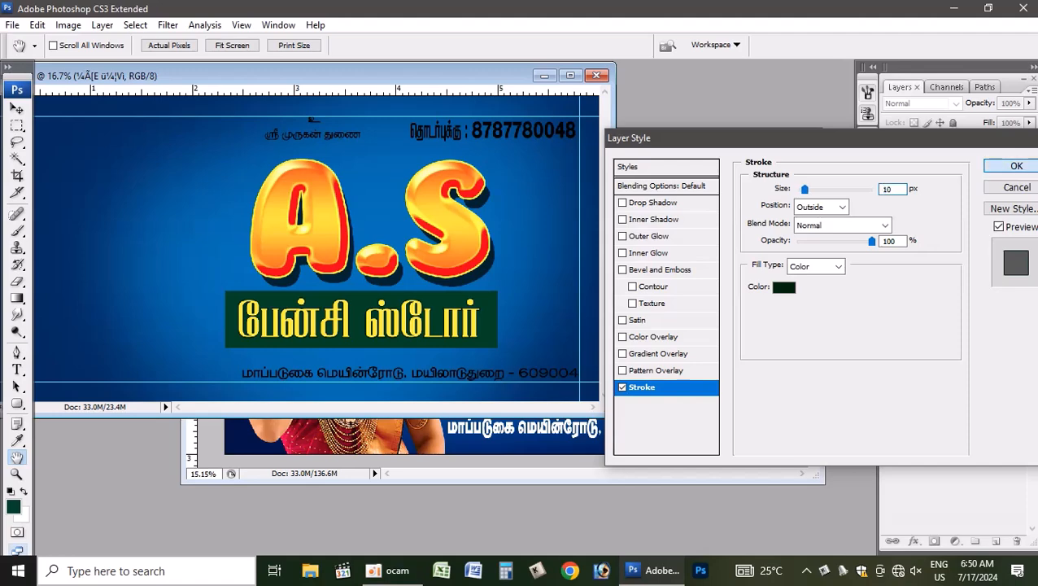
Add a white Stroke effect to the green rectangle layer
left_click(488, 322)
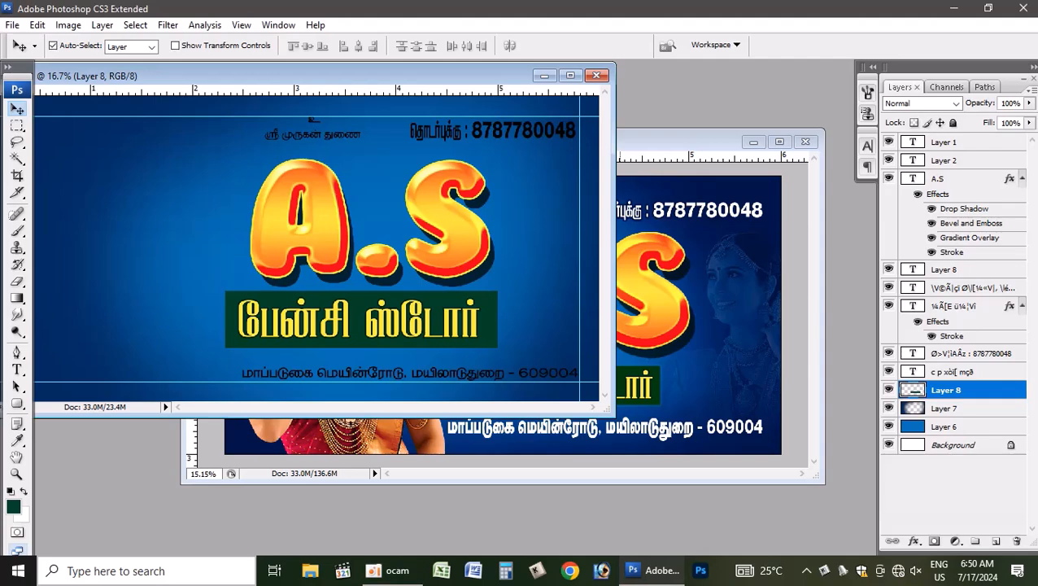
double_click(989, 390)
left_click(640, 387)
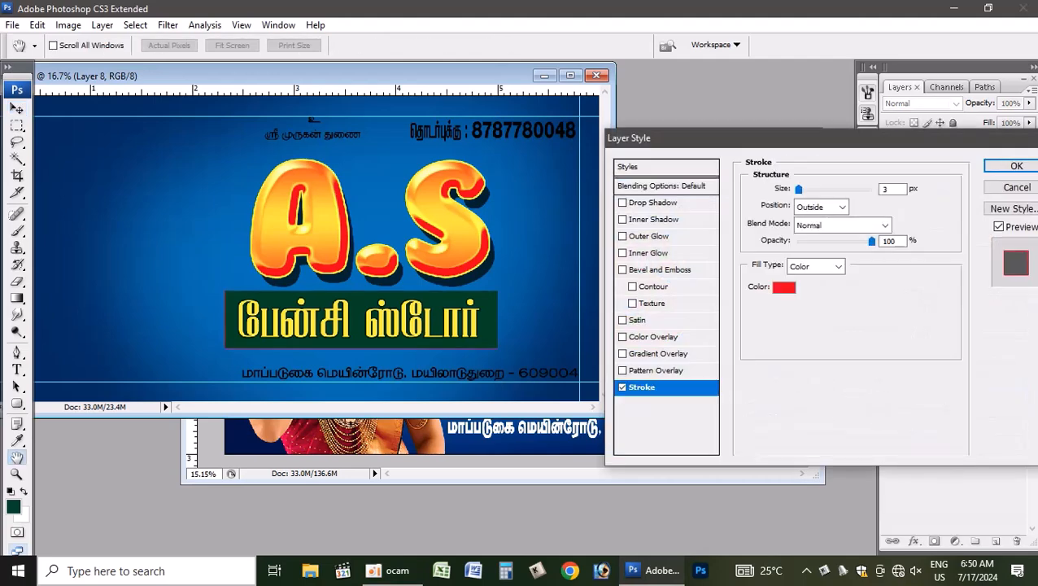
left_click(784, 288)
left_click(324, 134)
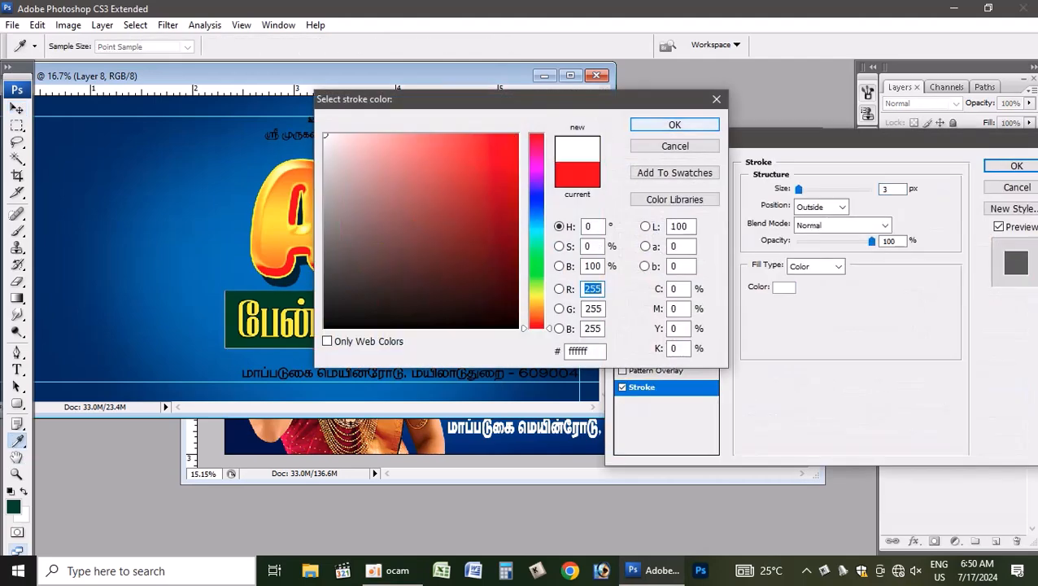
left_click(675, 125)
Position the rectangle's stroke Inside at 10 px, keeping Color as its fill type
left_click(821, 207)
left_click(813, 233)
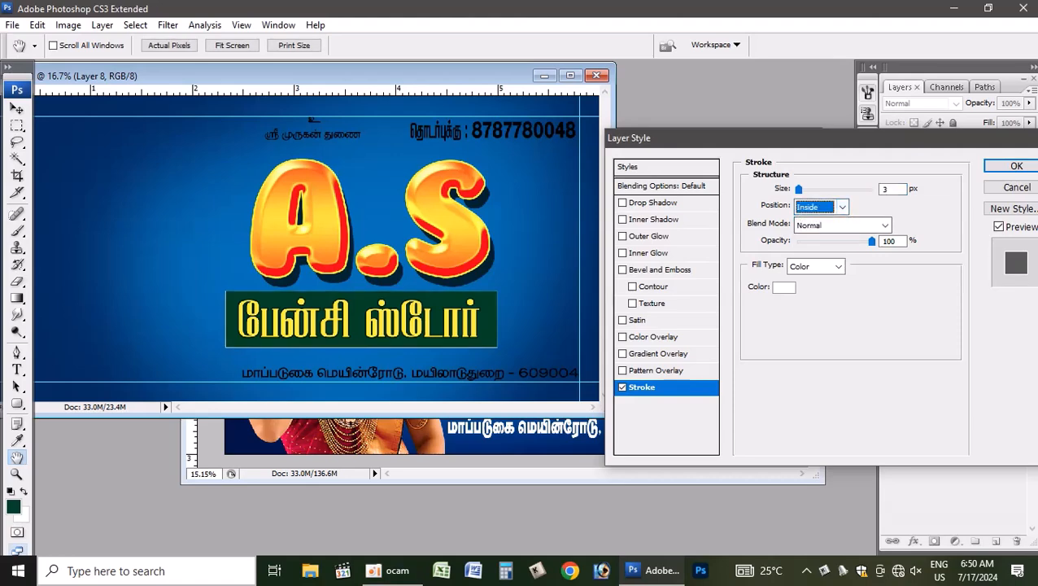
type("10")
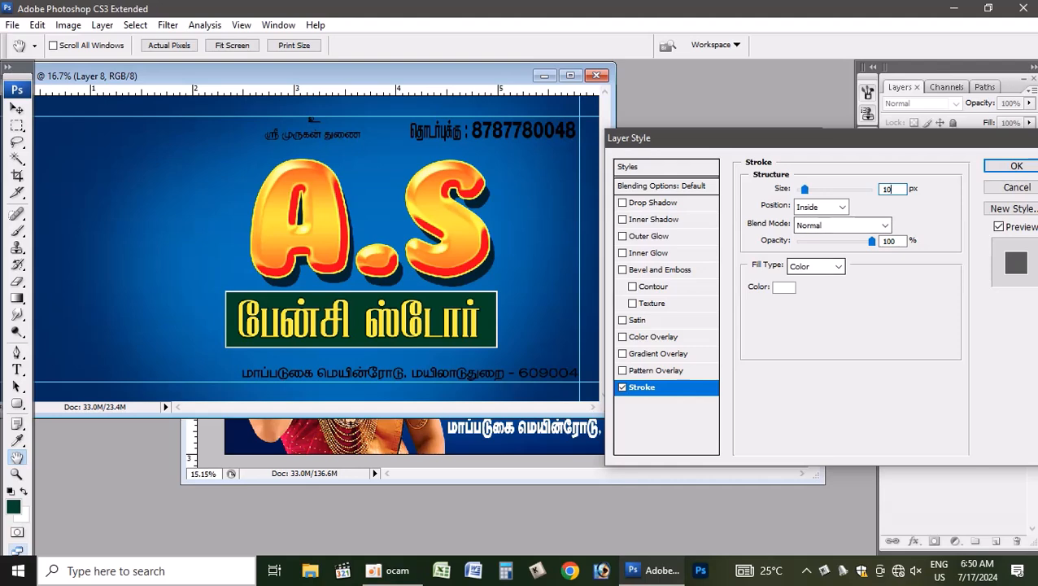
left_click(816, 266)
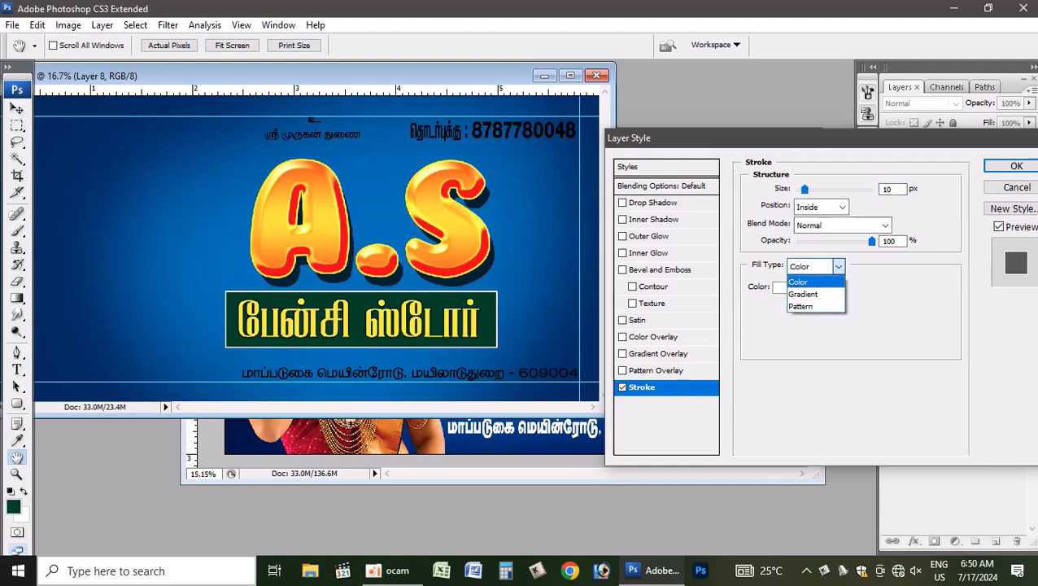
left_click(809, 282)
Compare blend modes for the green rectangle's stroke, settle on Soft Light and apply the layer style
left_click(838, 224)
left_click(831, 215)
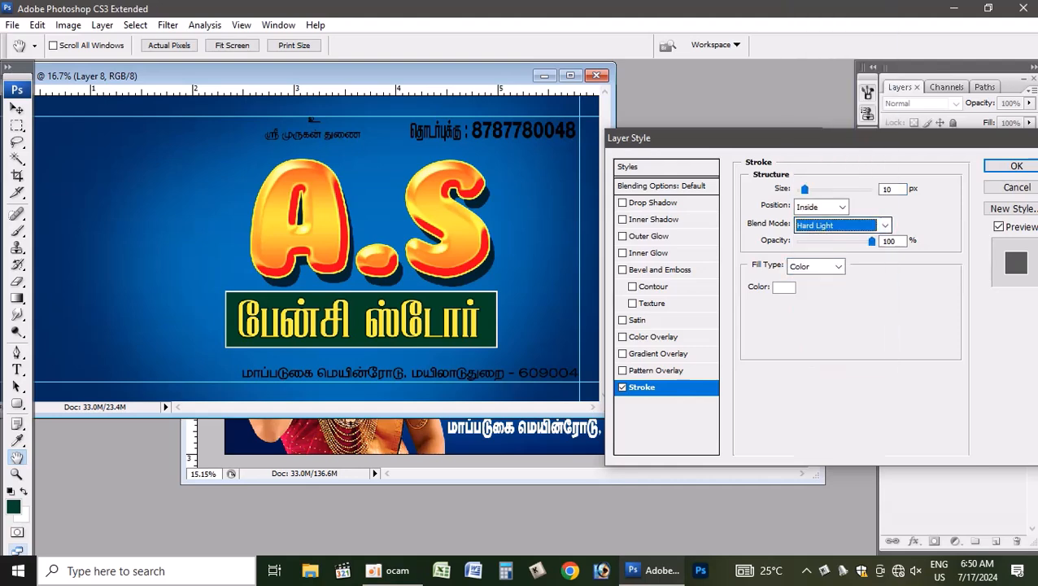
key("Down")
key("Down")
key("Down")
key("Down")
key("Down")
key("Down")
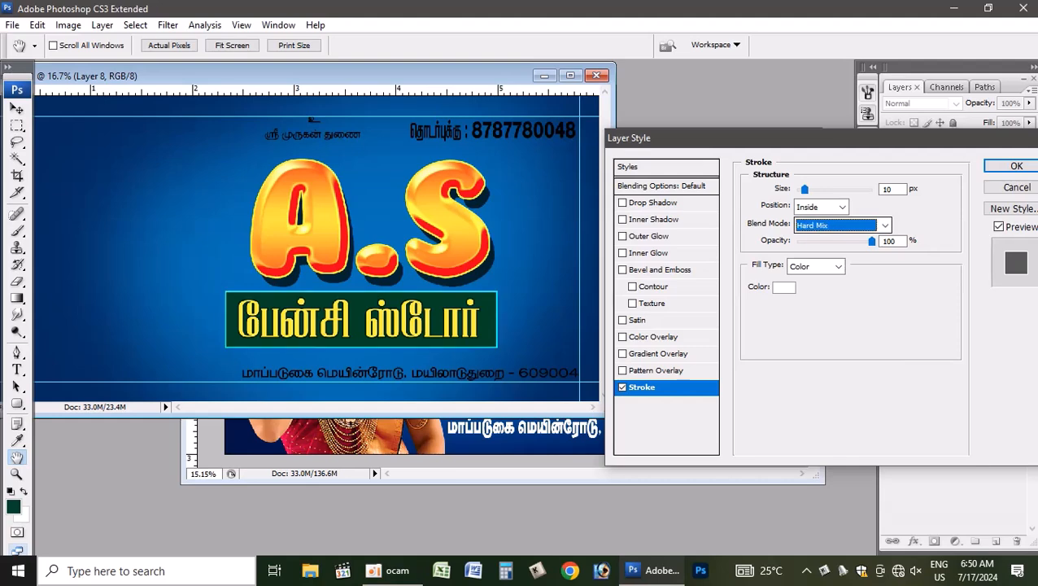
key("Down")
key("Down")
key("Down")
key("Down")
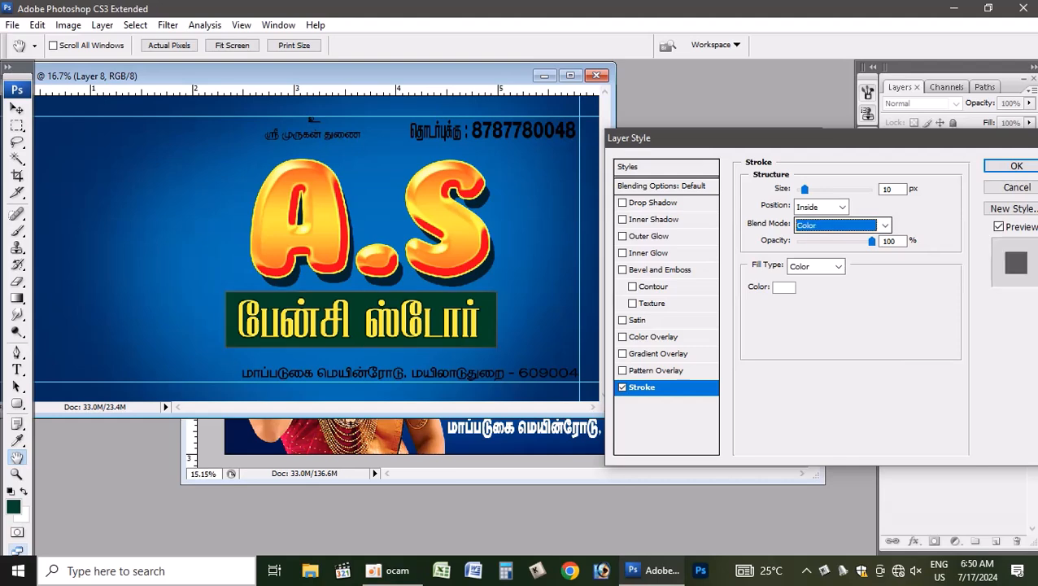
key("Up")
key("Up")
key("Up")
key("Up")
key("Up")
key("Up")
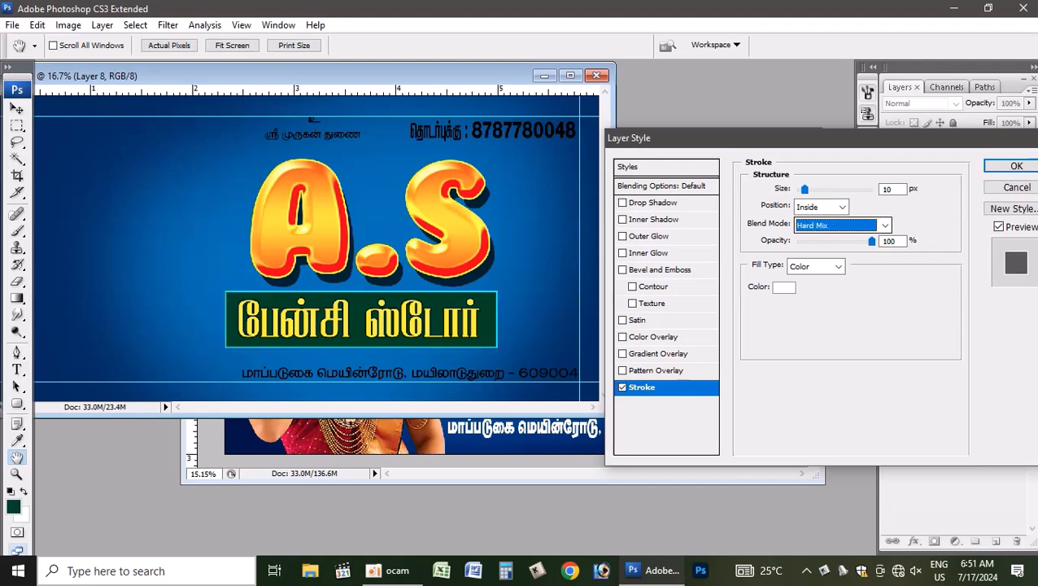
key("Up")
key("Up")
key("Up")
key("Up")
key("Up")
key("Up")
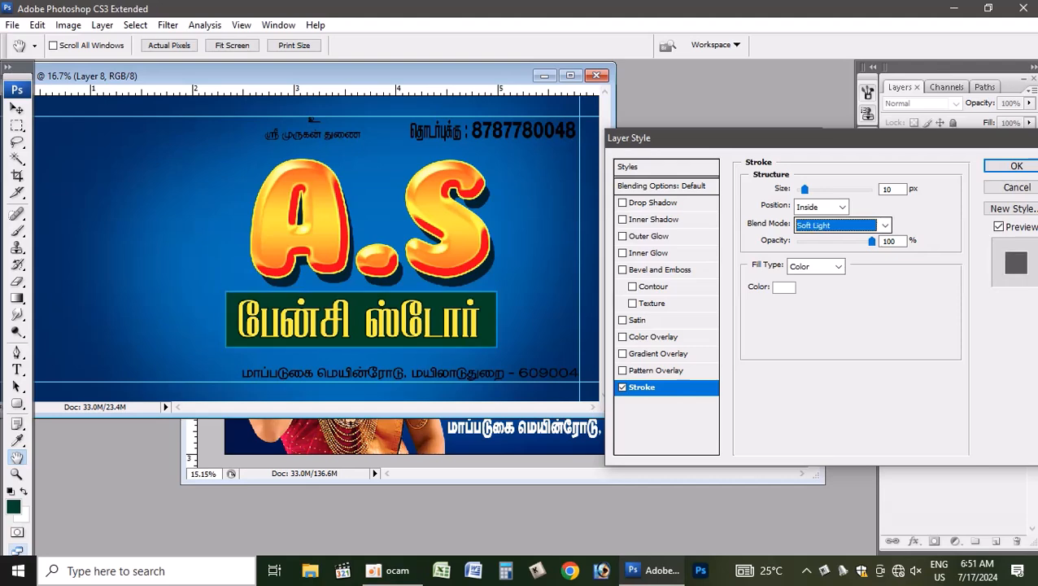
key("Down")
left_click(804, 189)
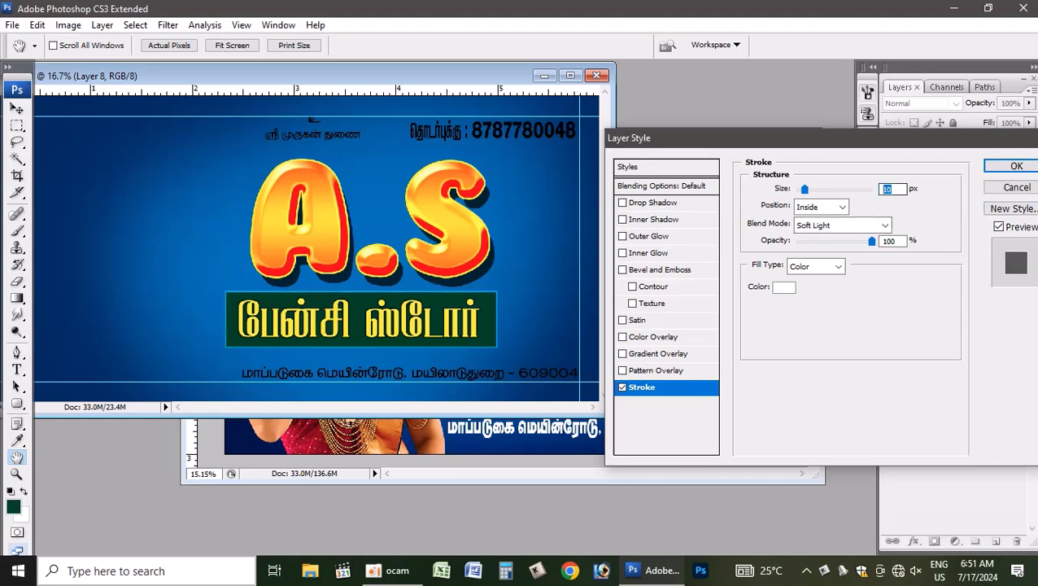
key("Return")
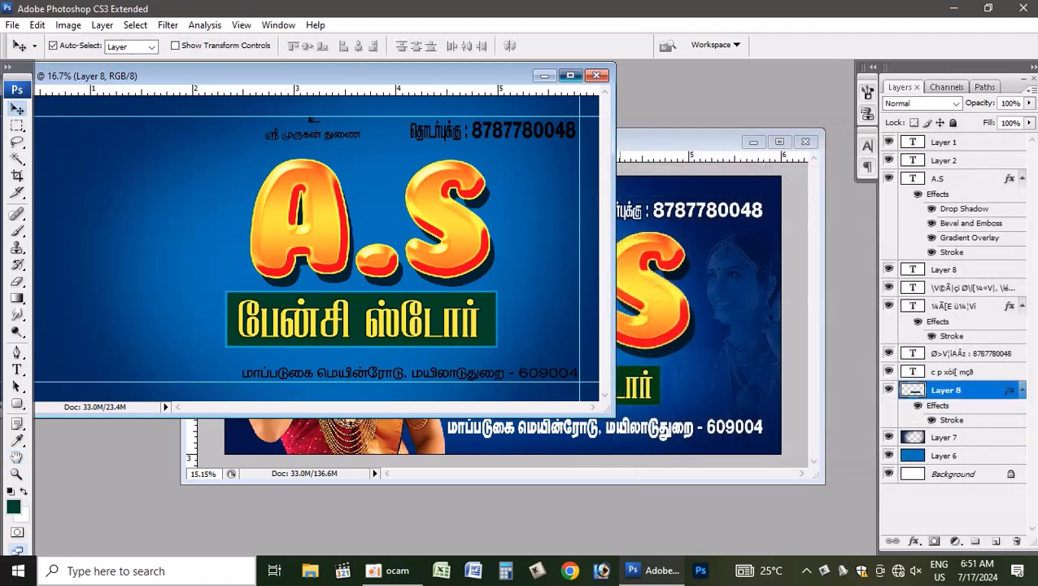
Maximize the banner document and inspect the green box's border and its Tamil text up close
left_click(570, 75)
left_click(17, 473)
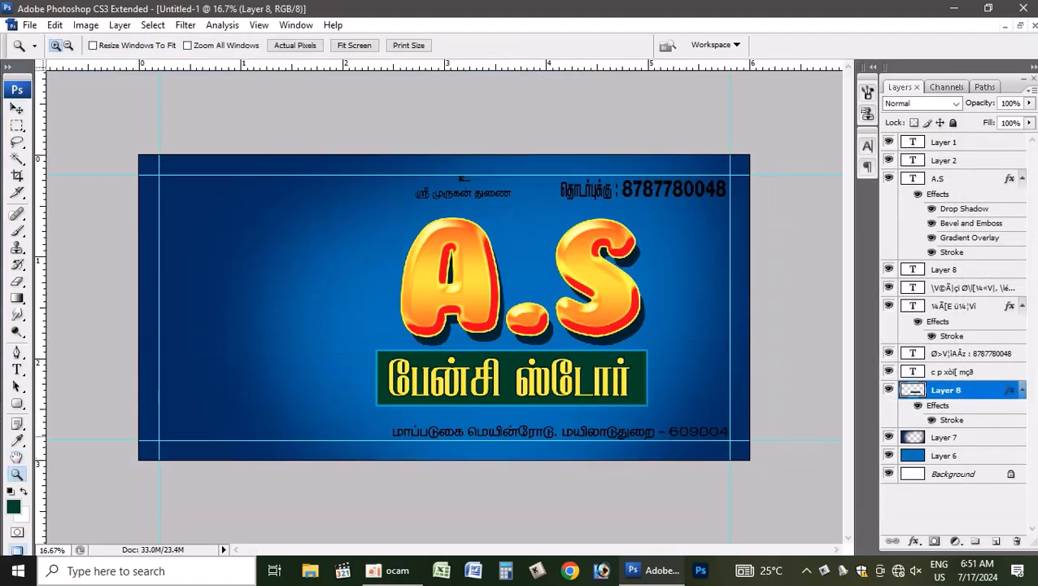
left_click_drag(250, 224, 774, 487)
left_click(565, 398)
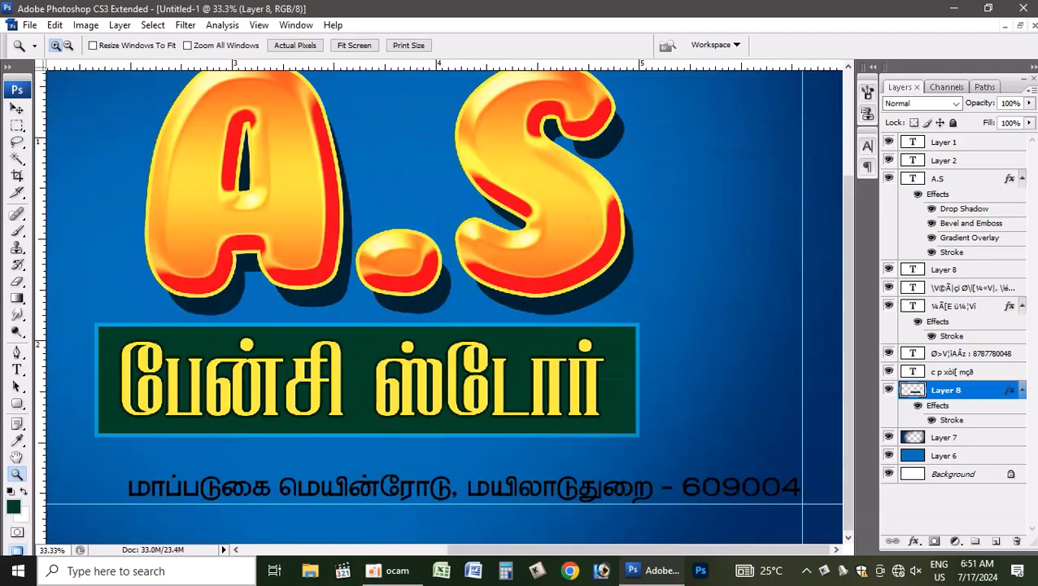
left_click(18, 109)
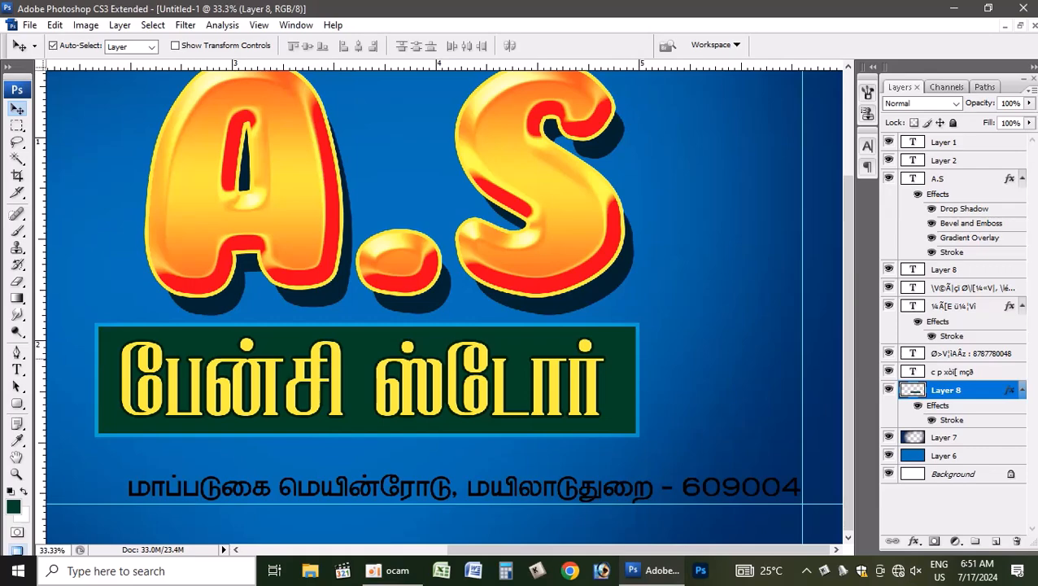
scroll(643, 356, "down", 4)
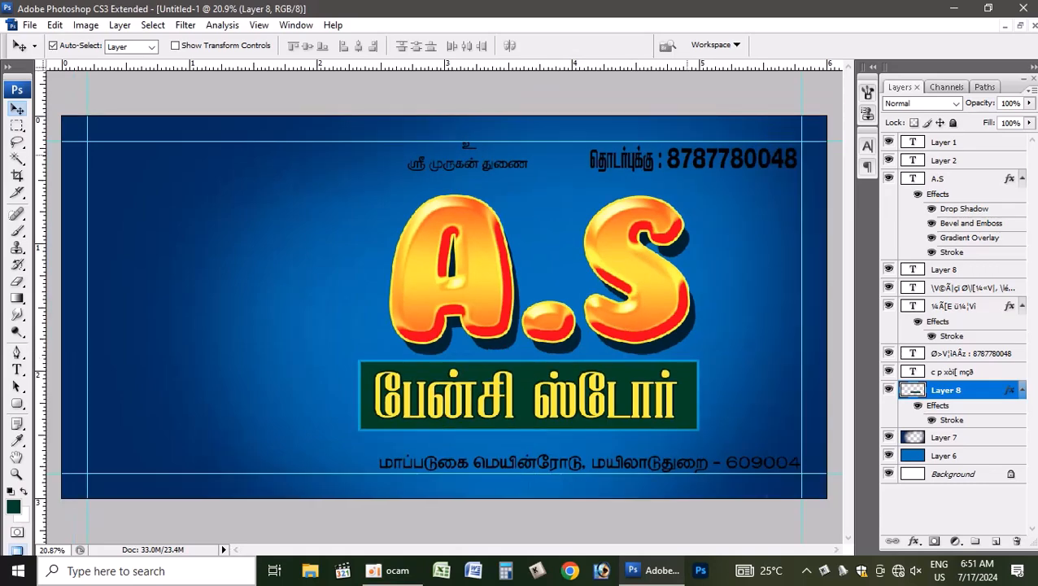
Add a Stroke effect to the contact number text layer
left_click(673, 157)
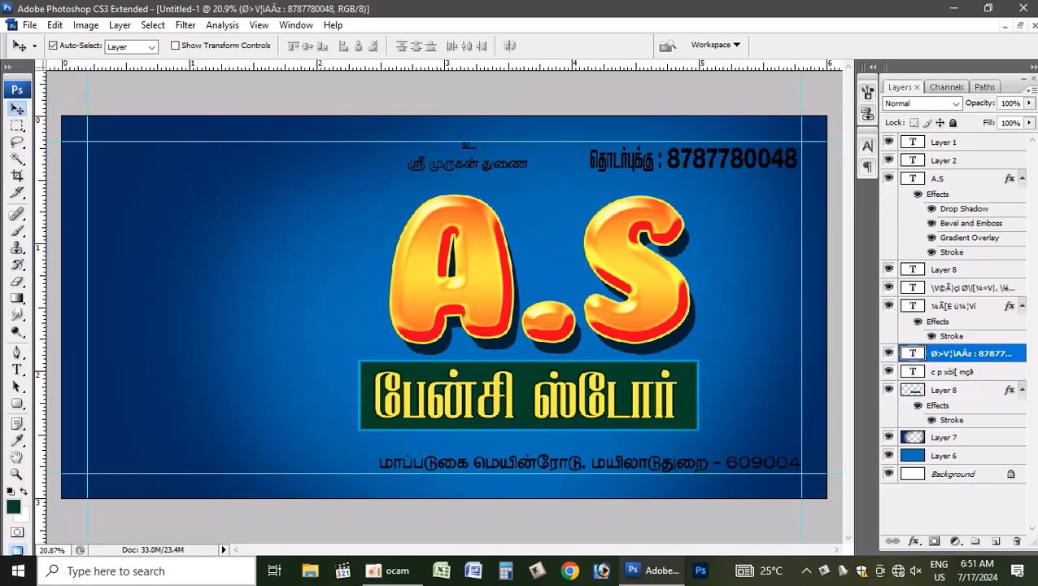
double_click(1019, 353)
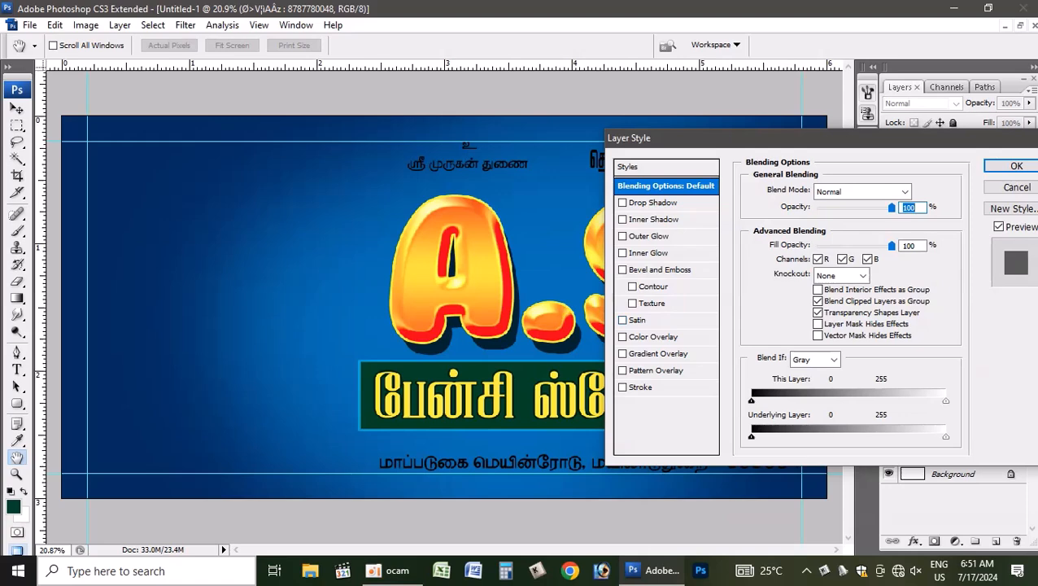
left_click(623, 387)
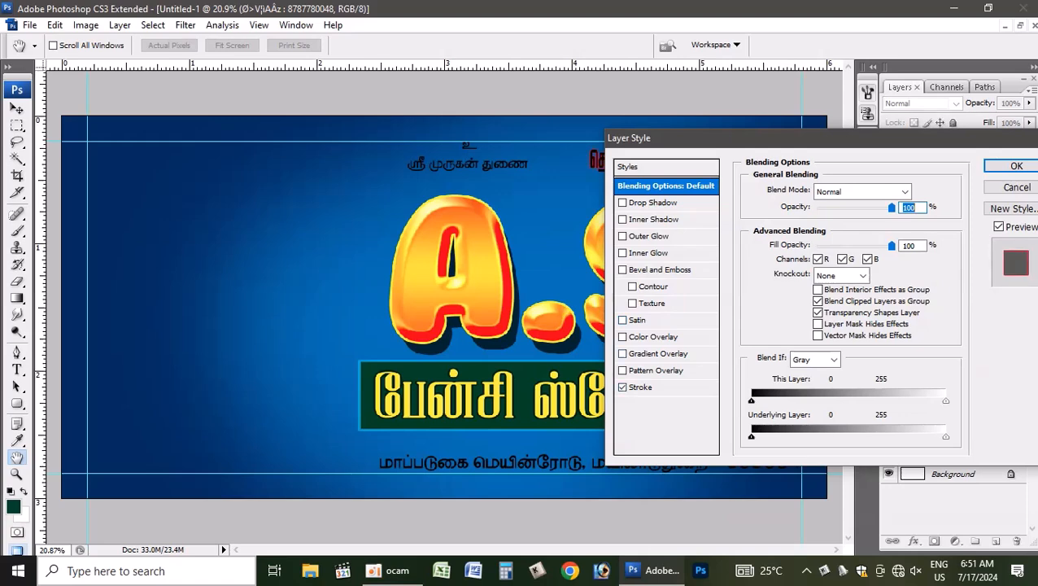
left_click(641, 387)
Set the contact text's stroke colour to dark green using C 100, M 0, Y 100, K 50
left_click(783, 287)
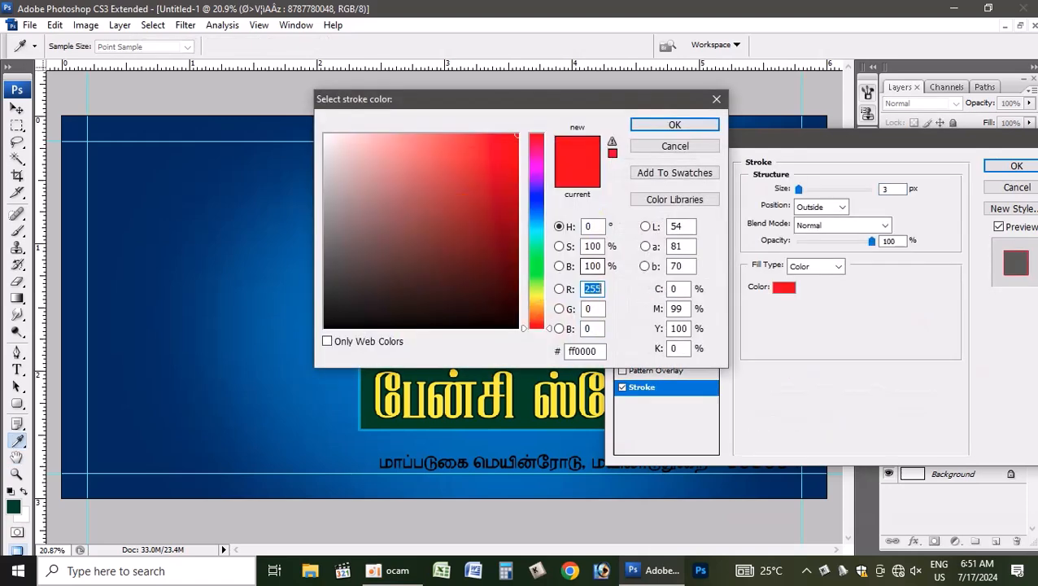
double_click(674, 289)
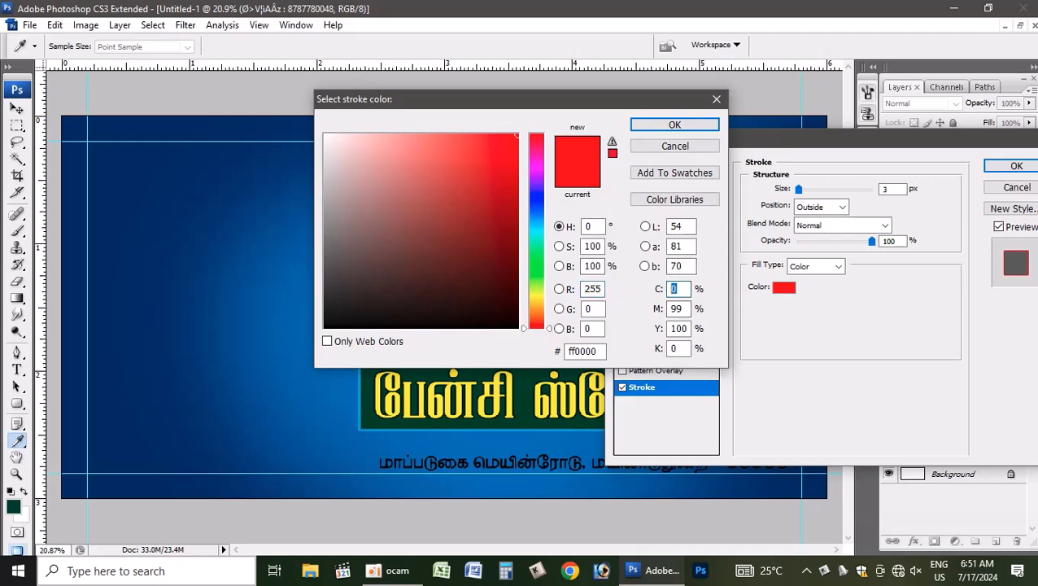
type("100")
key("Tab")
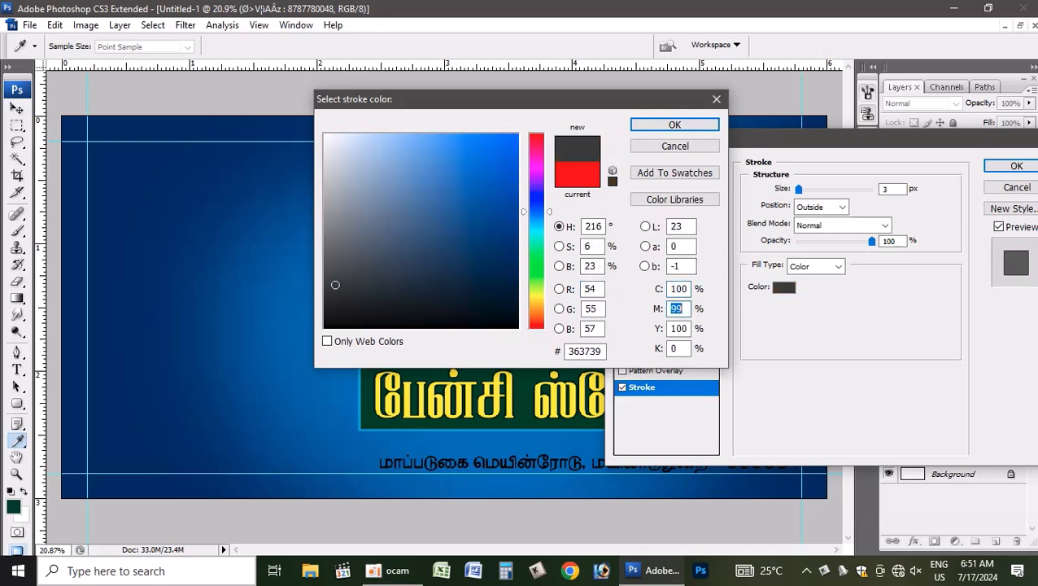
type("0")
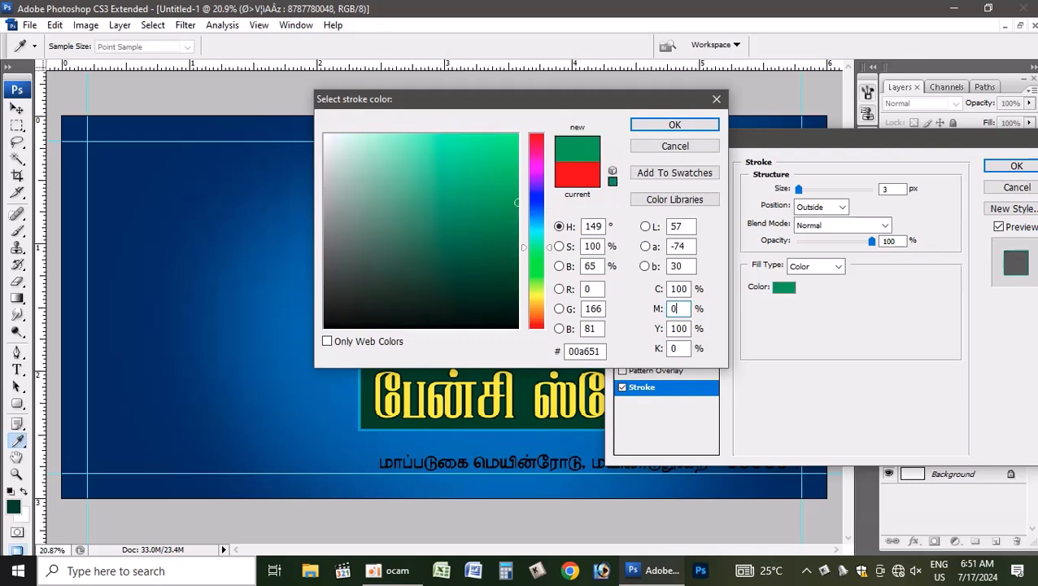
key("Tab")
key("Tab")
type("50")
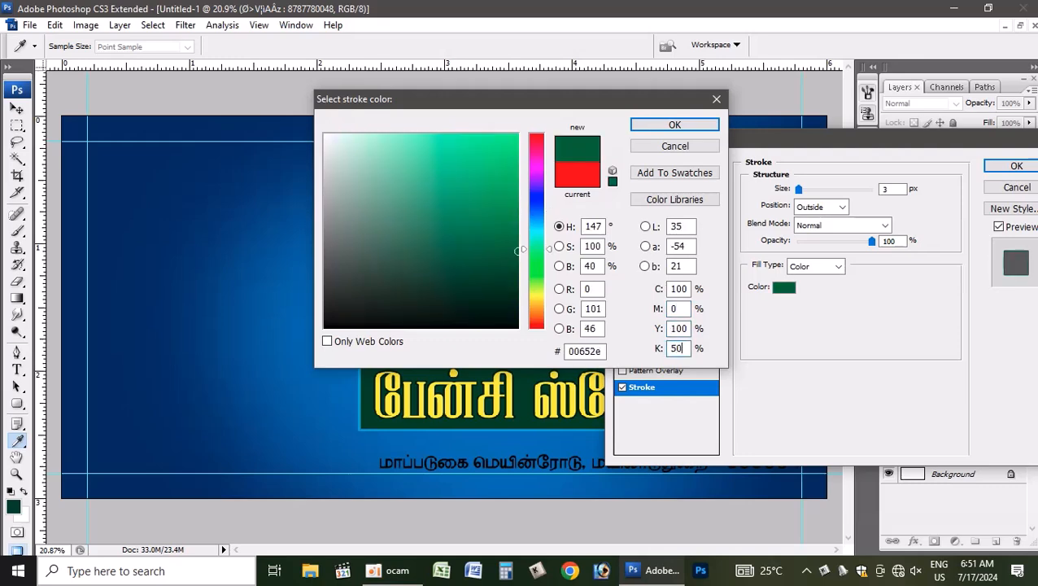
key("Return")
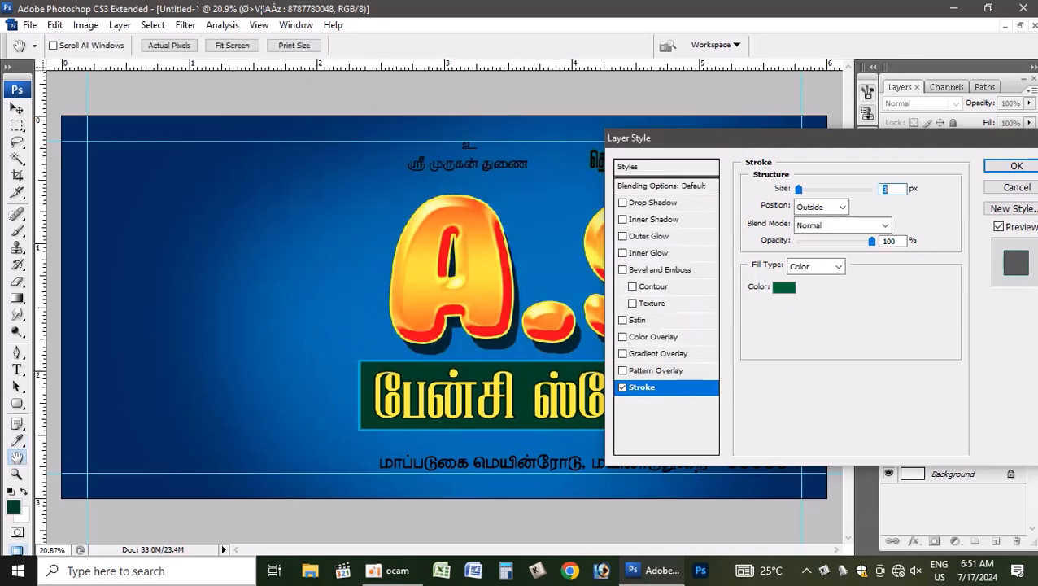
Change the contact text's stroke colour to dark navy using C 100, M 50, Y 0, K 80 and apply the layer style
left_click(783, 287)
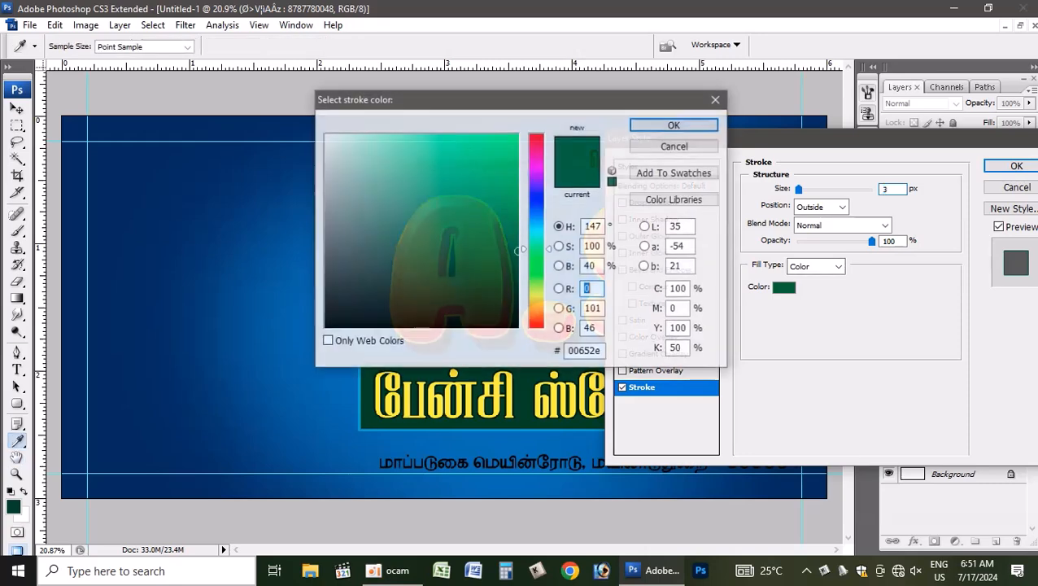
double_click(679, 289)
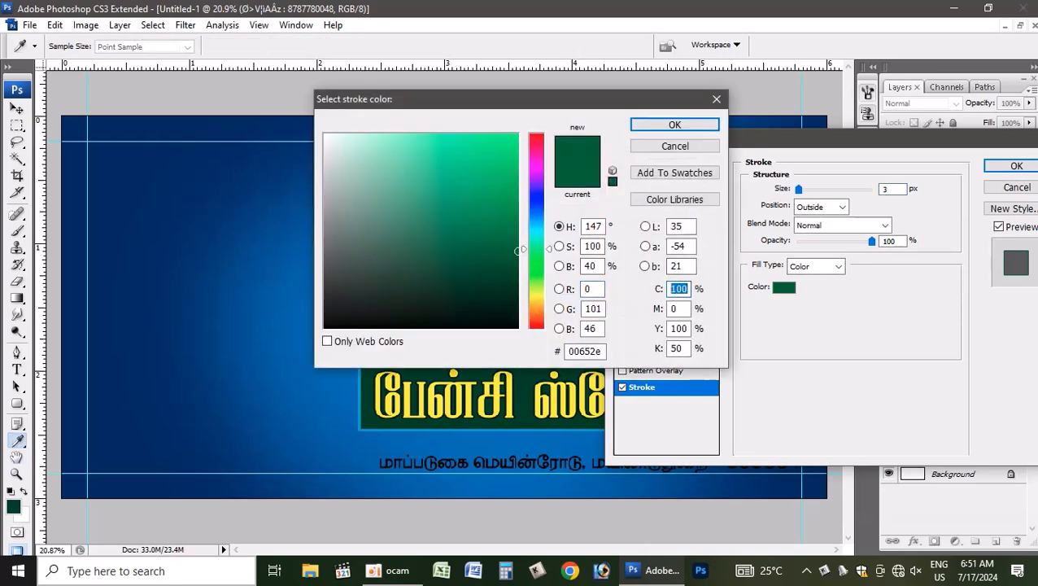
key("Tab")
type("50")
key("Tab")
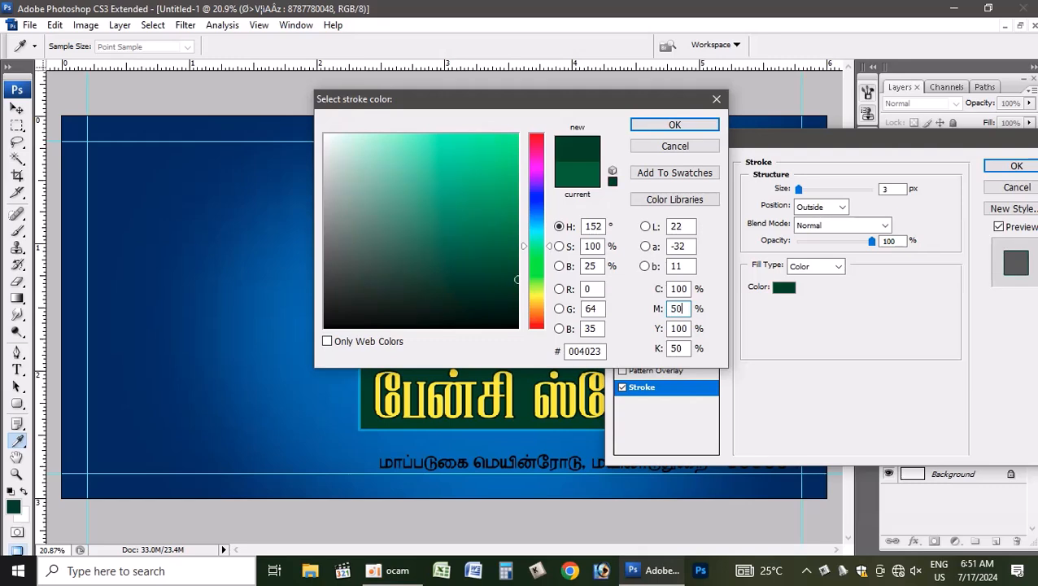
type("0")
key("Tab")
type("80")
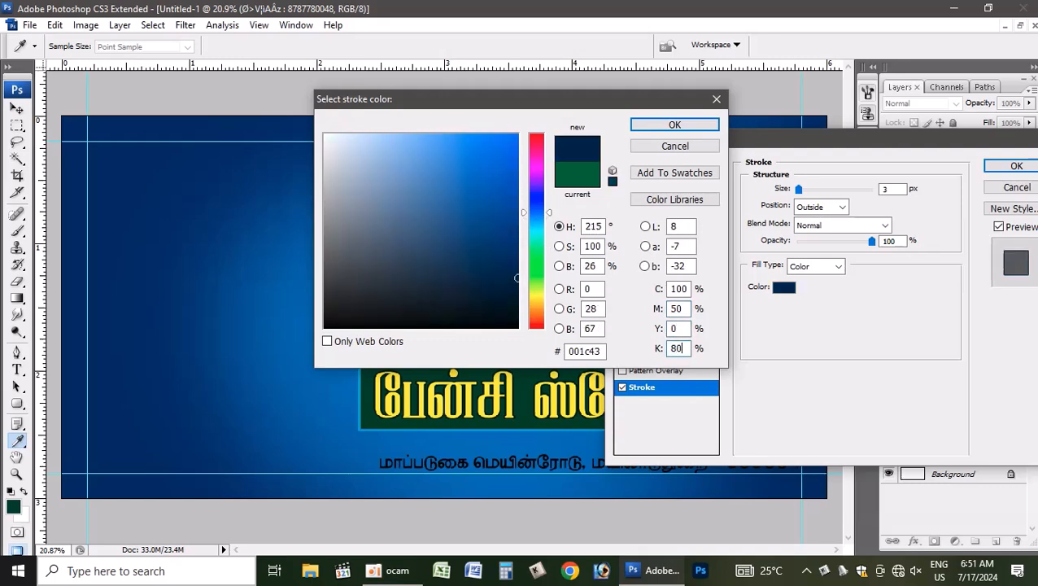
key("Return")
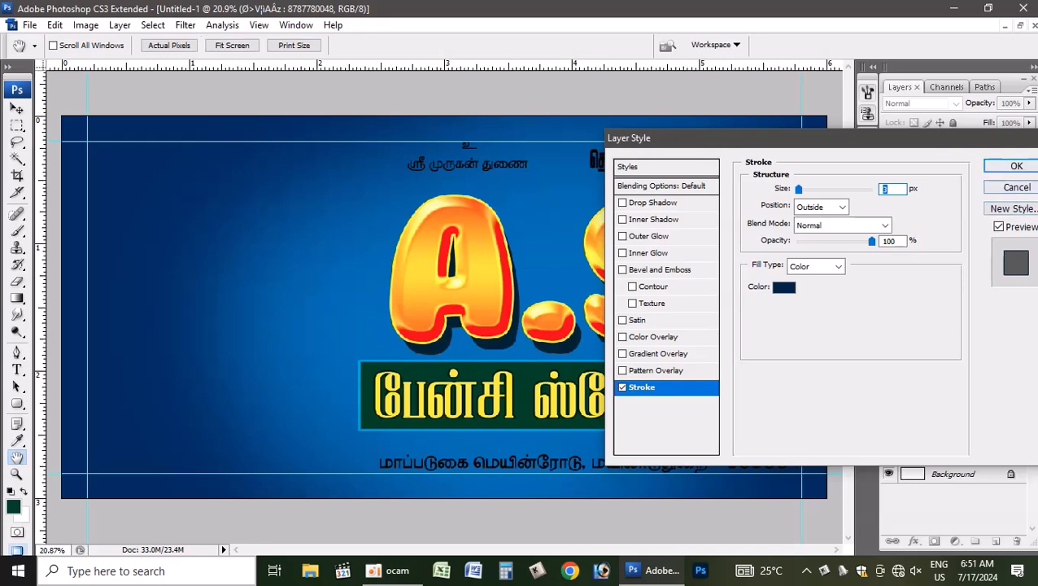
key("Return")
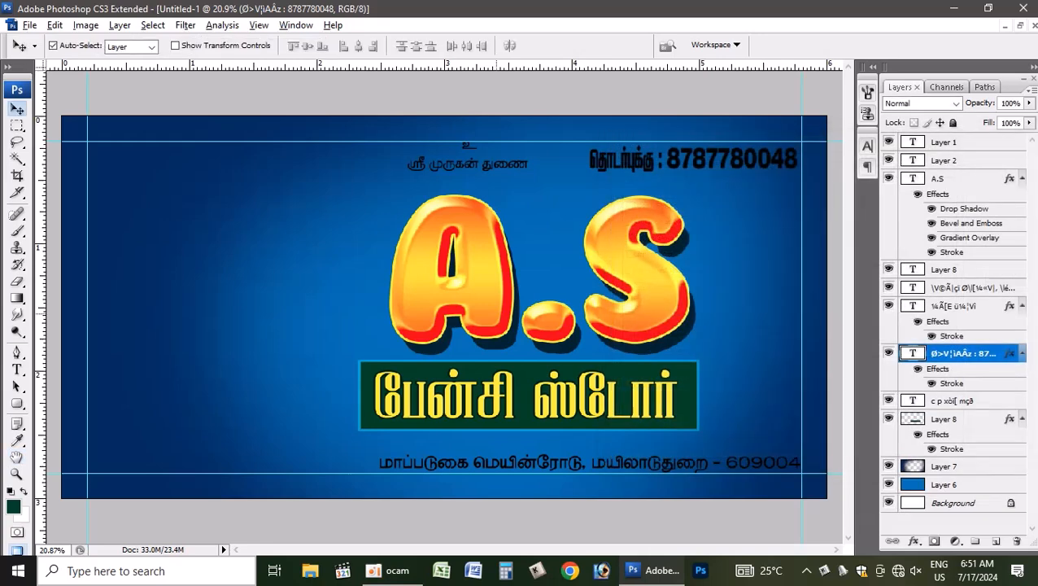
Fill the contact number text with white and increase its stroke size to 10 px
key("alt+BackSpace")
key("ctrl+BackSpace")
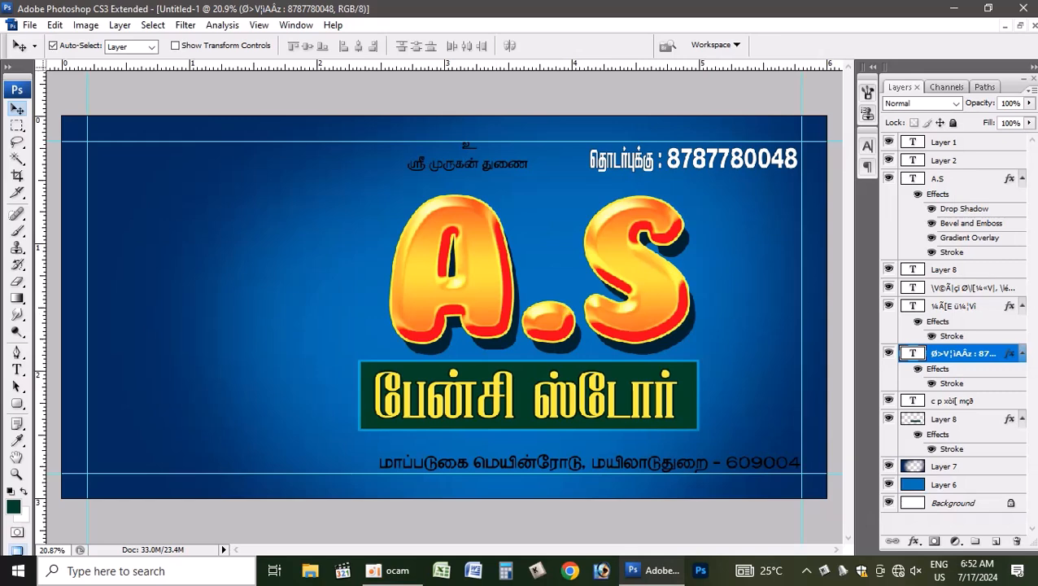
double_click(952, 383)
key("Up")
key("Up")
key("Up")
key("Up")
key("Up")
key("Up")
key("Up")
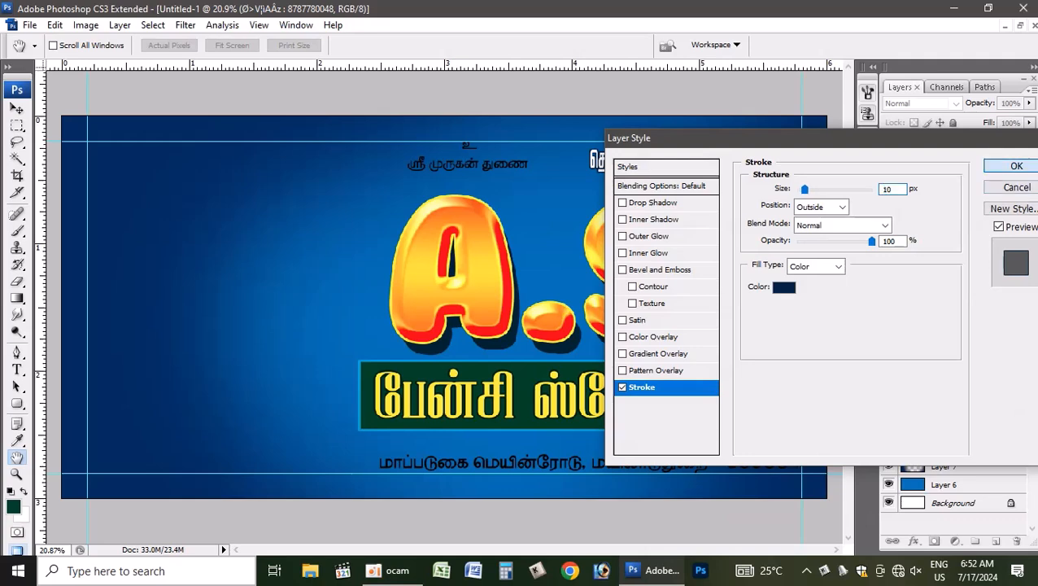
key("Return")
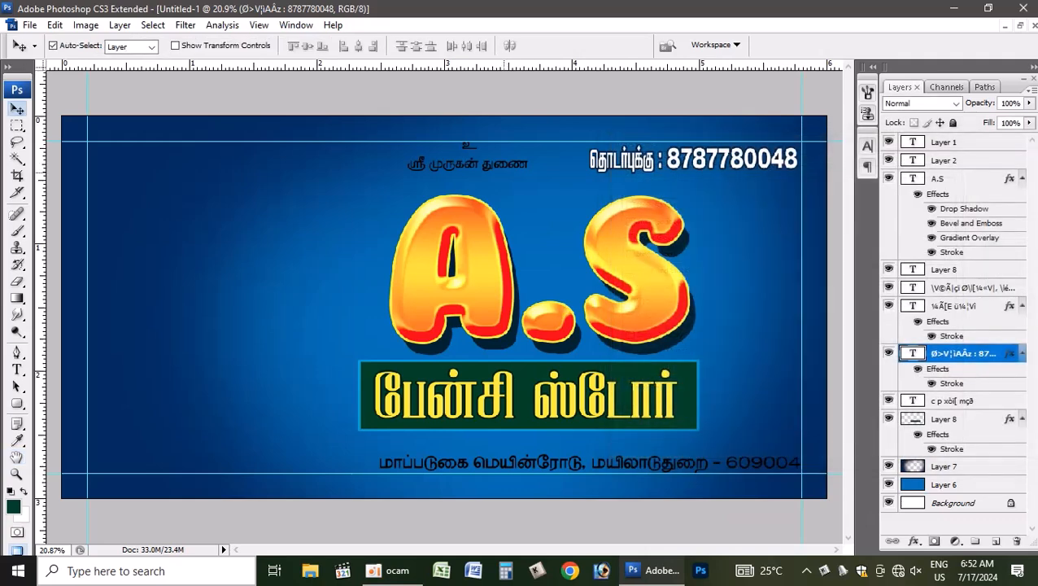
Select the small ஸ்ரீ முருகன் துணை text layer and set the foreground colour to red using C 0, M 100, Y 100, K 0
right_click(500, 164)
left_click(537, 175)
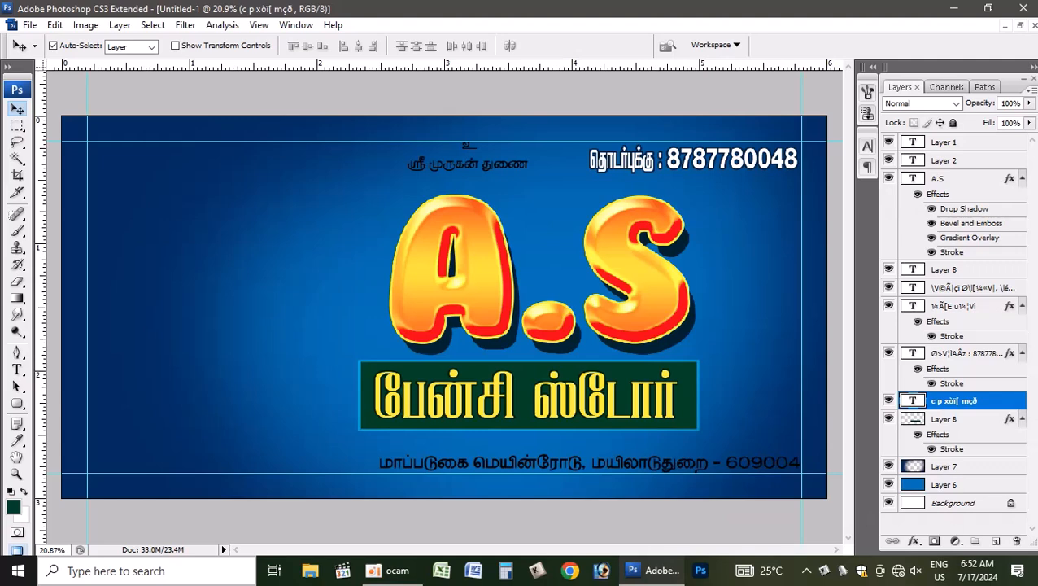
left_click(14, 507)
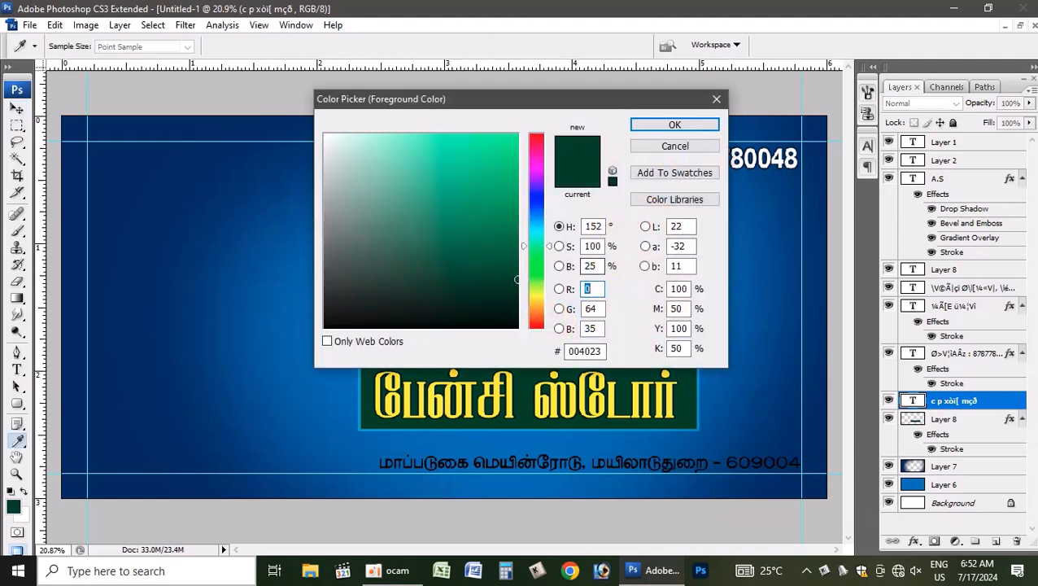
double_click(678, 289)
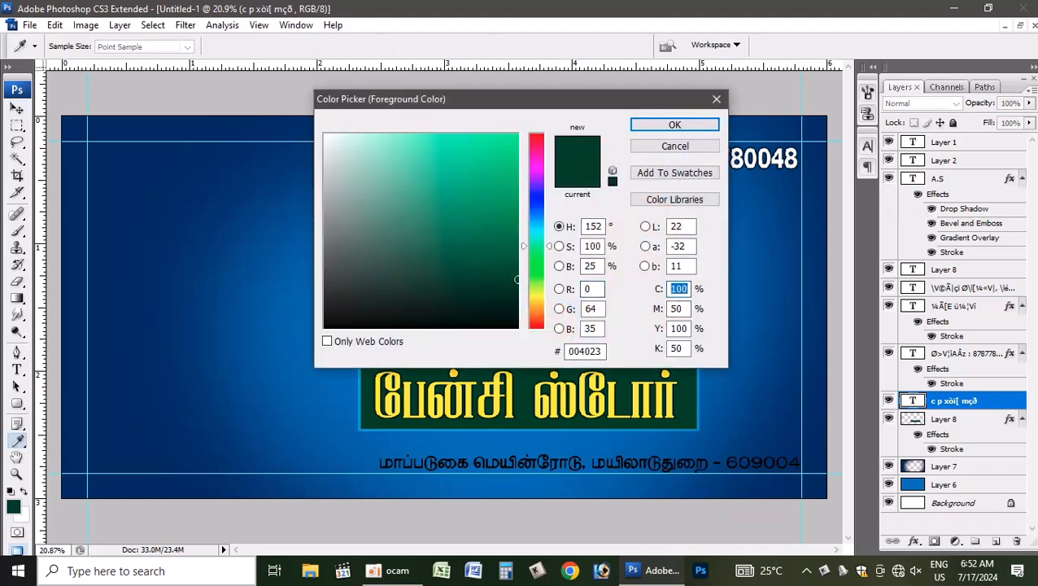
type("0")
key("Tab")
type("0")
key("Tab")
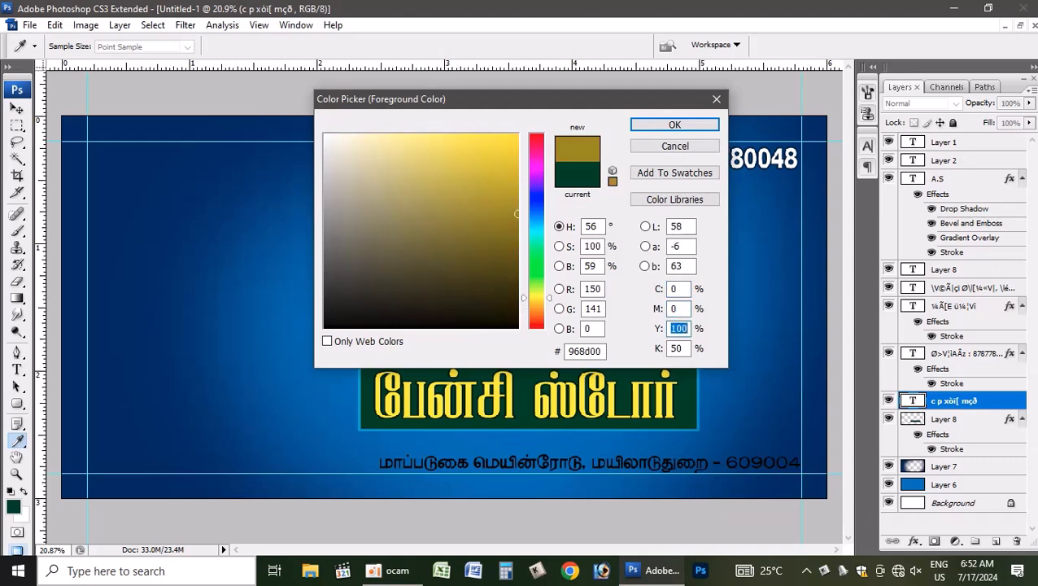
double_click(676, 309)
type("100")
key("Tab")
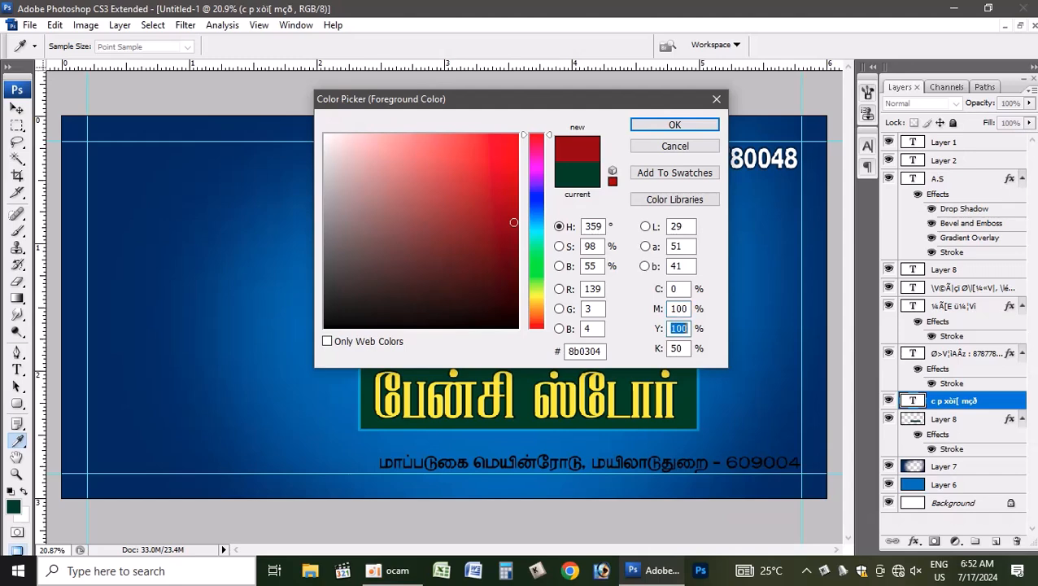
key("Tab")
type("0")
key("Return")
key("v")
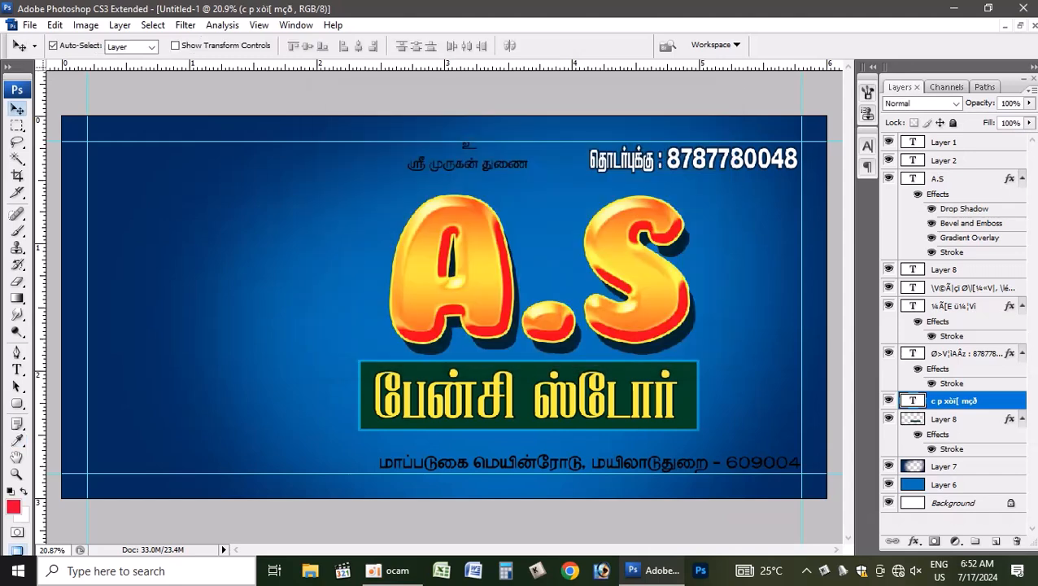
Fill the small ஸ்ரீ முருகன் துணை text with the red foreground colour and add a white outside stroke to it
key("alt+BackSpace")
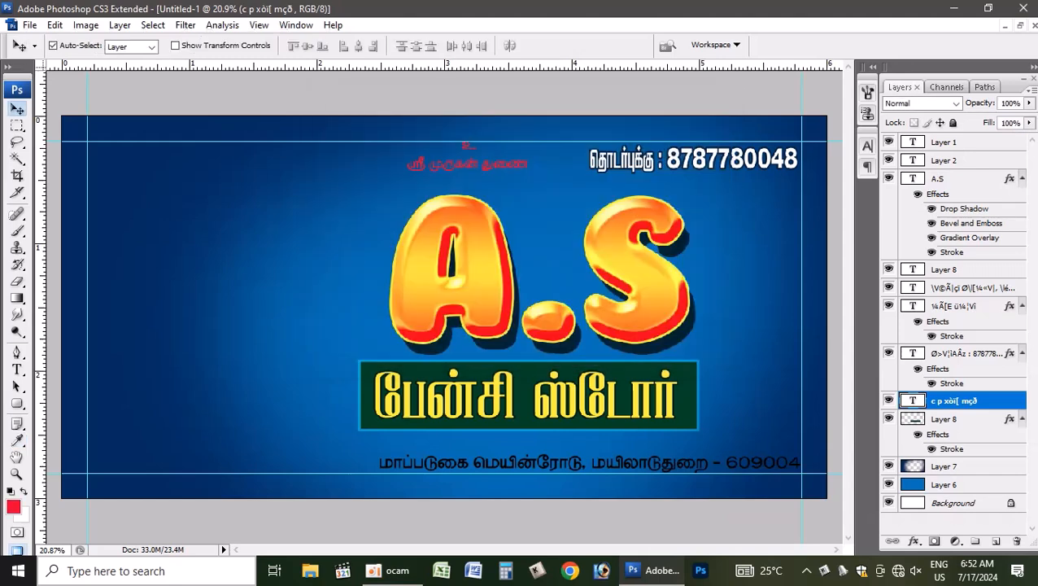
double_click(999, 400)
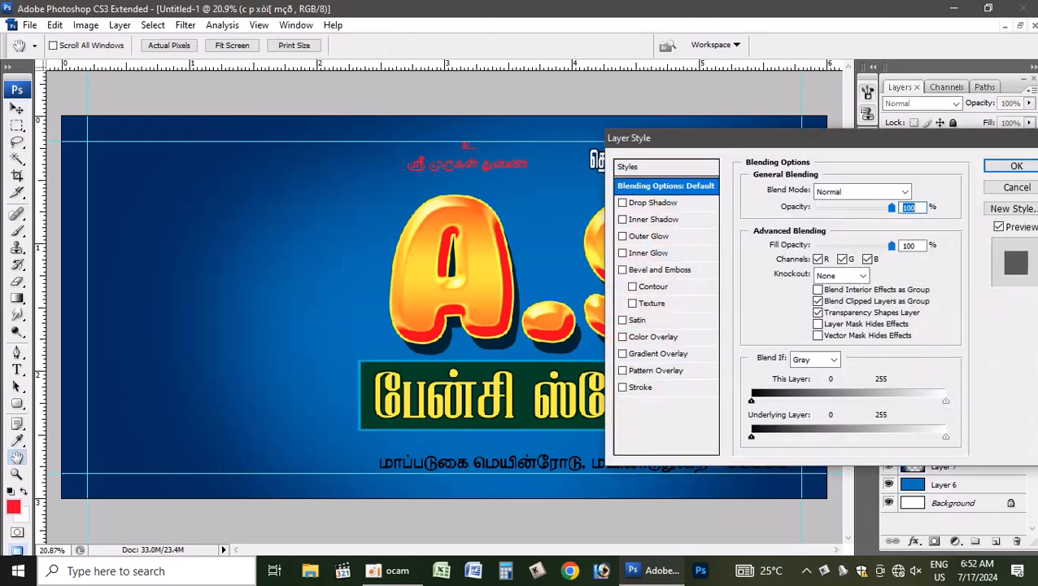
left_click(640, 387)
left_click(783, 287)
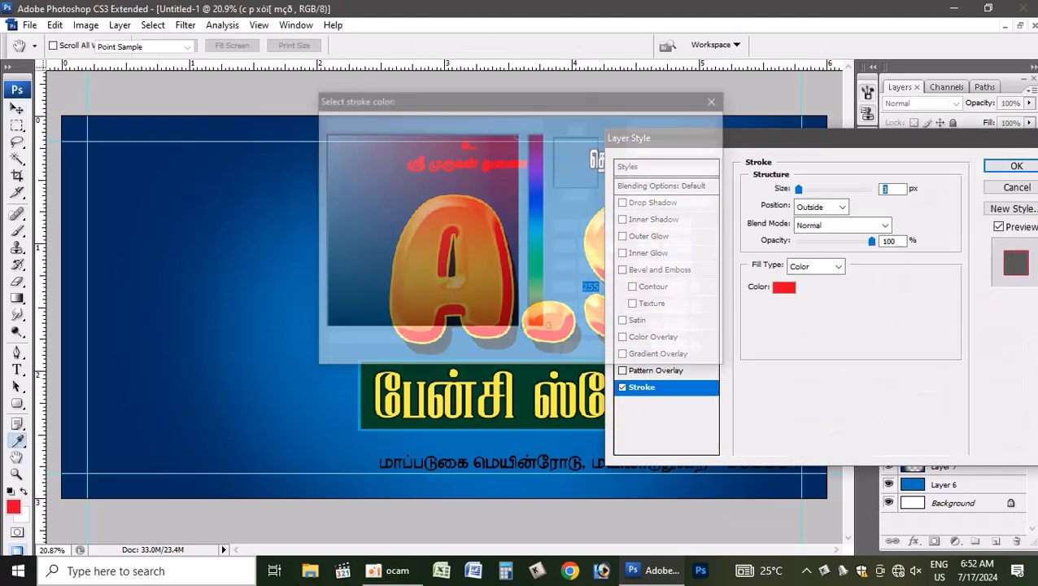
left_click(327, 135)
left_click(675, 125)
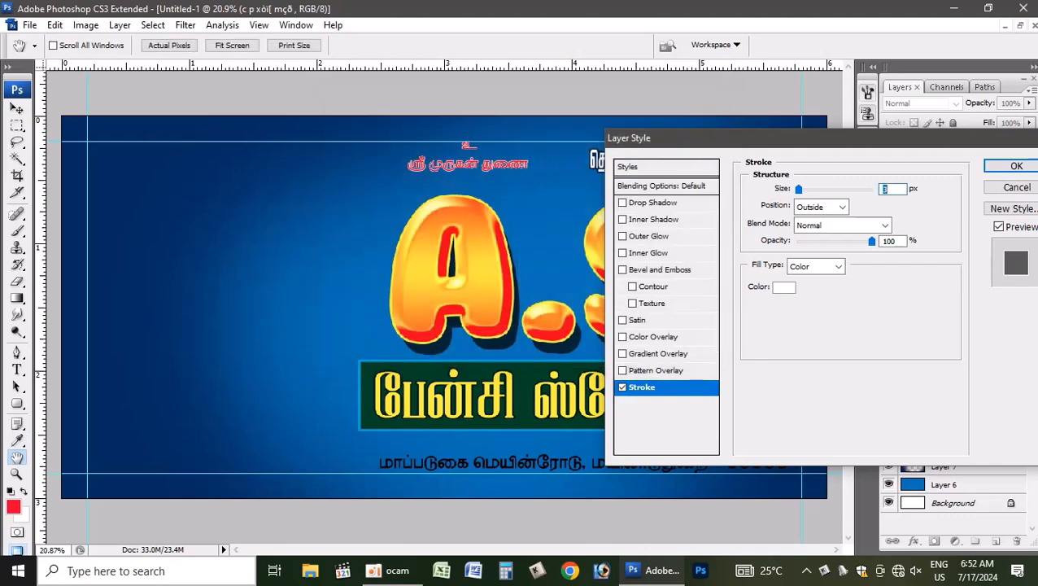
Increase the white stroke of the ஸ்ரீ முருகன் துணை text to 10 px and apply the layer style
key("Up")
key("Up")
key("Up")
key("Up")
key("Up")
key("Up")
key("Up")
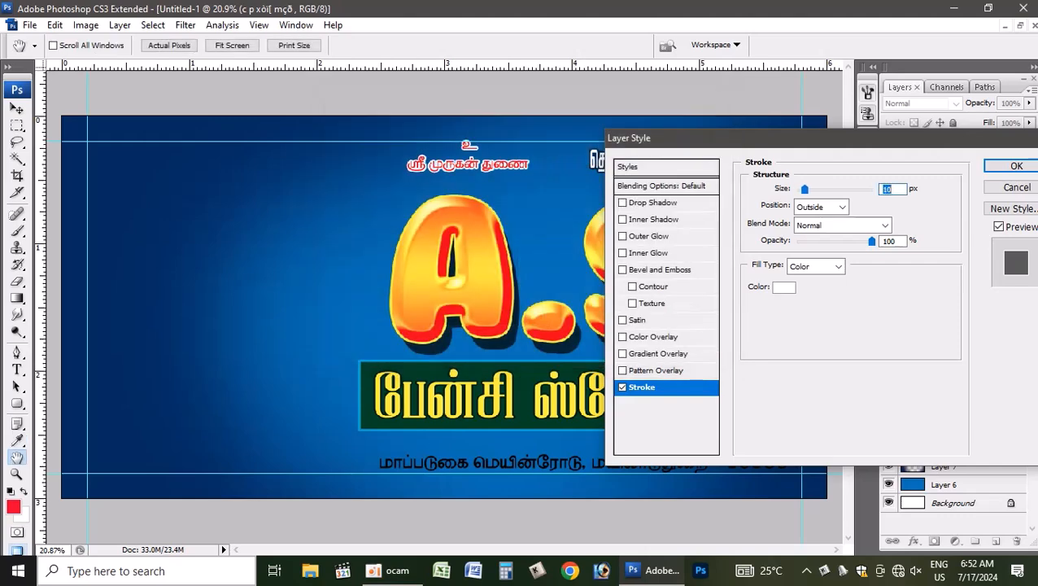
key("Return")
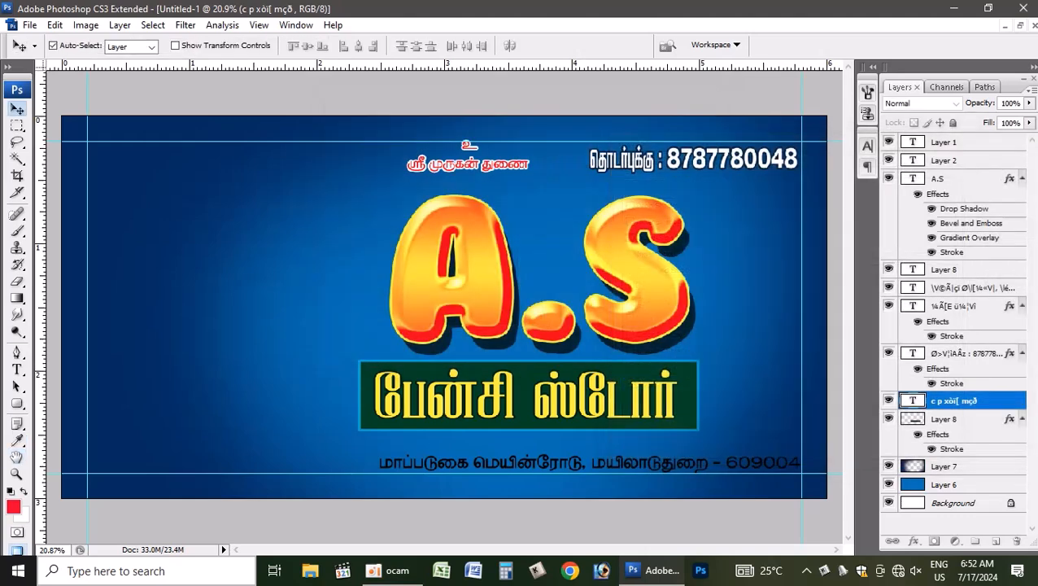
Fill the address line below the green box with white and scale it to about 97% width and 141% height
right_click(608, 463)
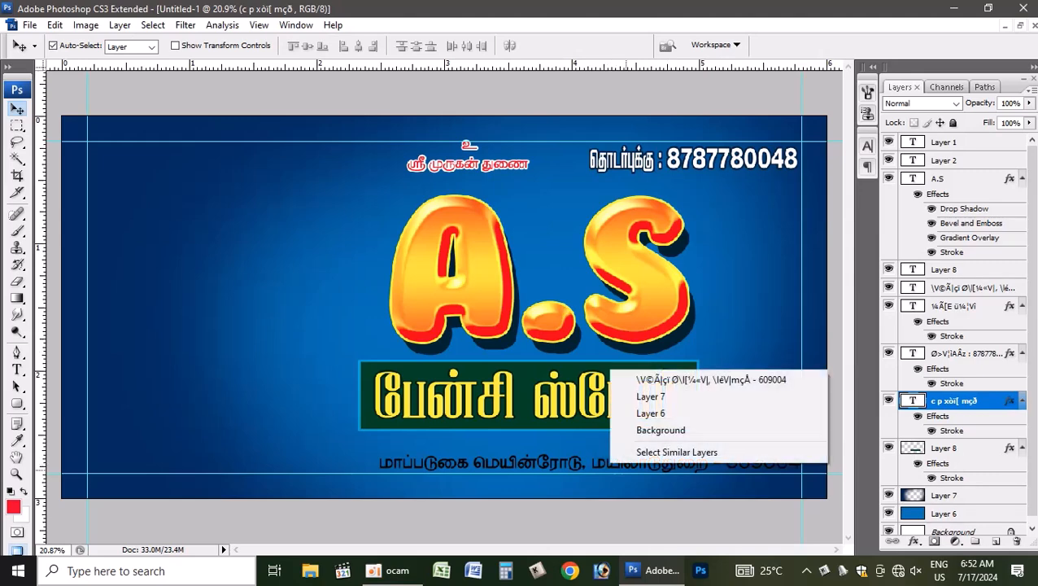
left_click(651, 378)
key("alt+BackSpace")
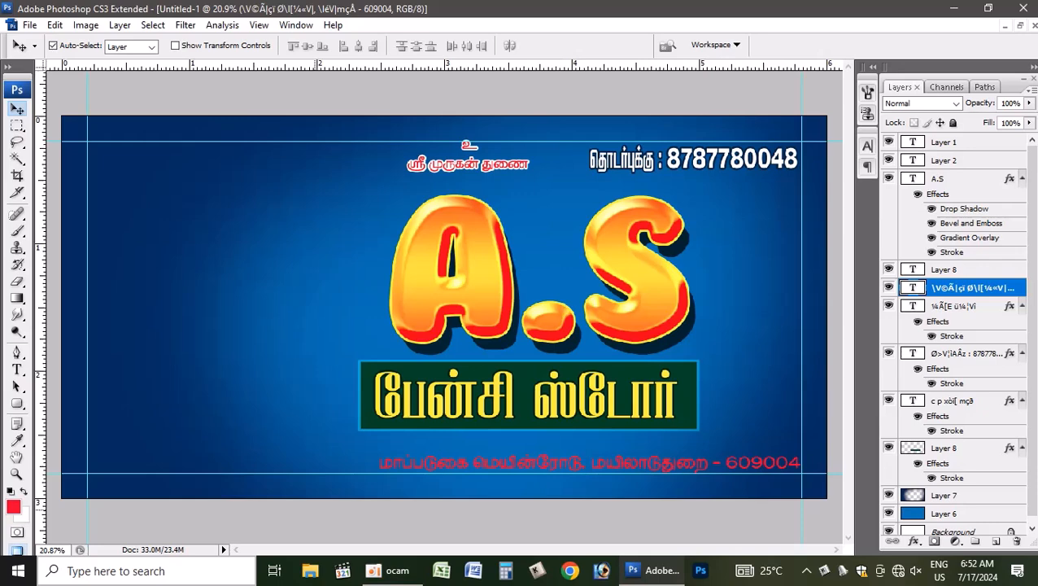
key("ctrl+BackSpace")
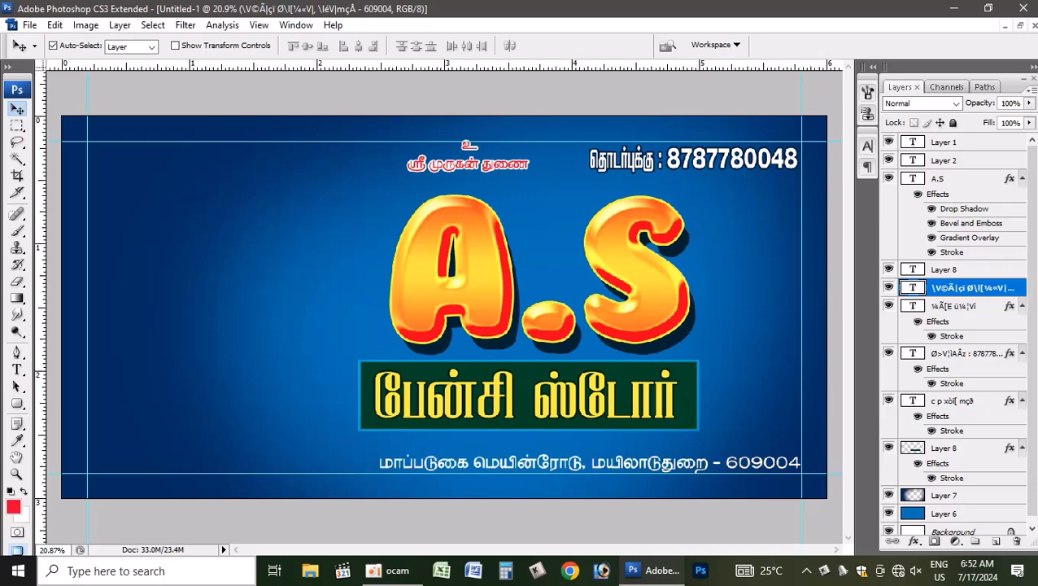
key("ctrl+t")
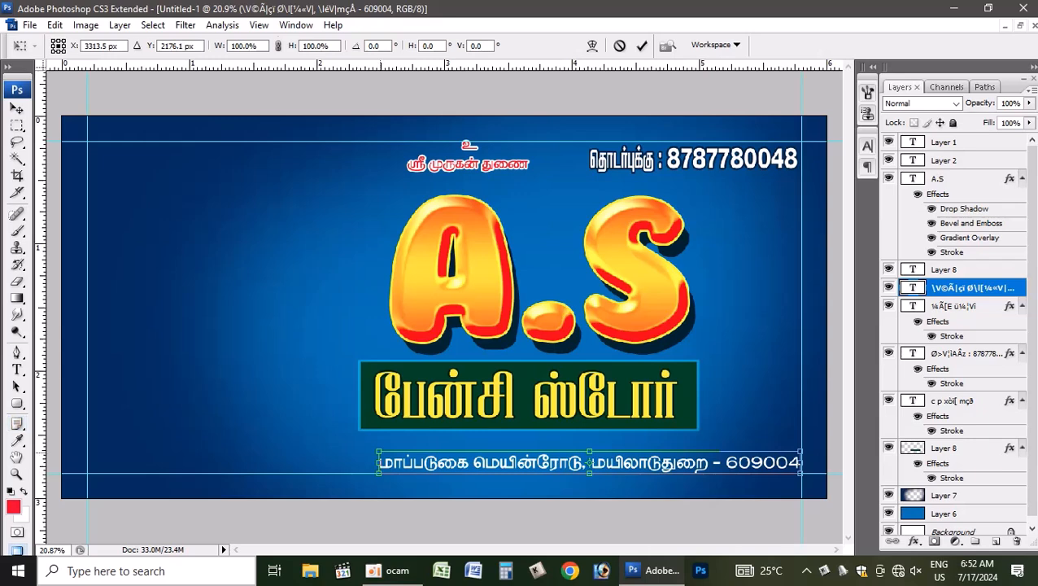
left_click_drag(379, 450, 391, 442)
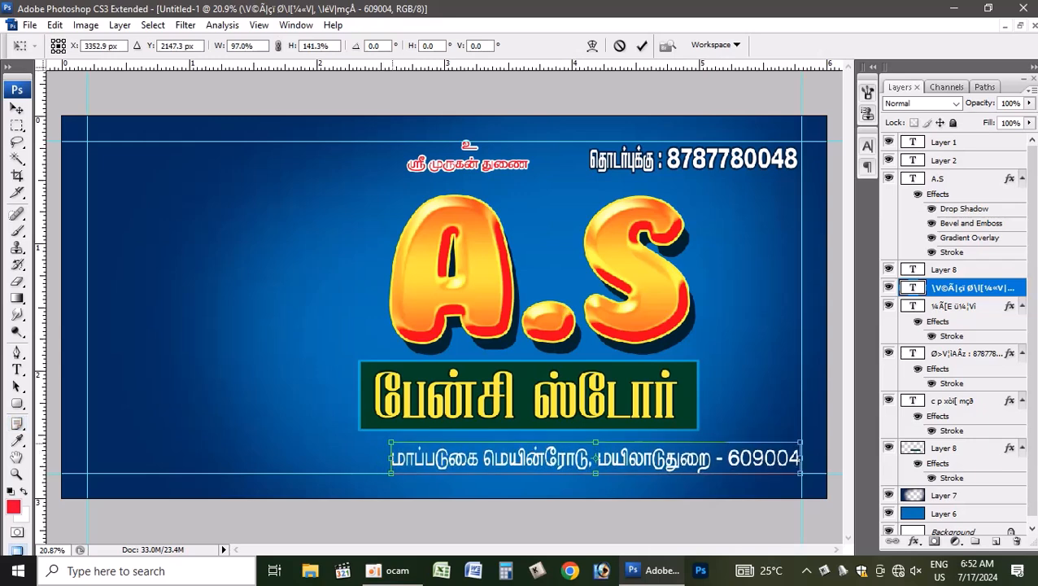
key("Return")
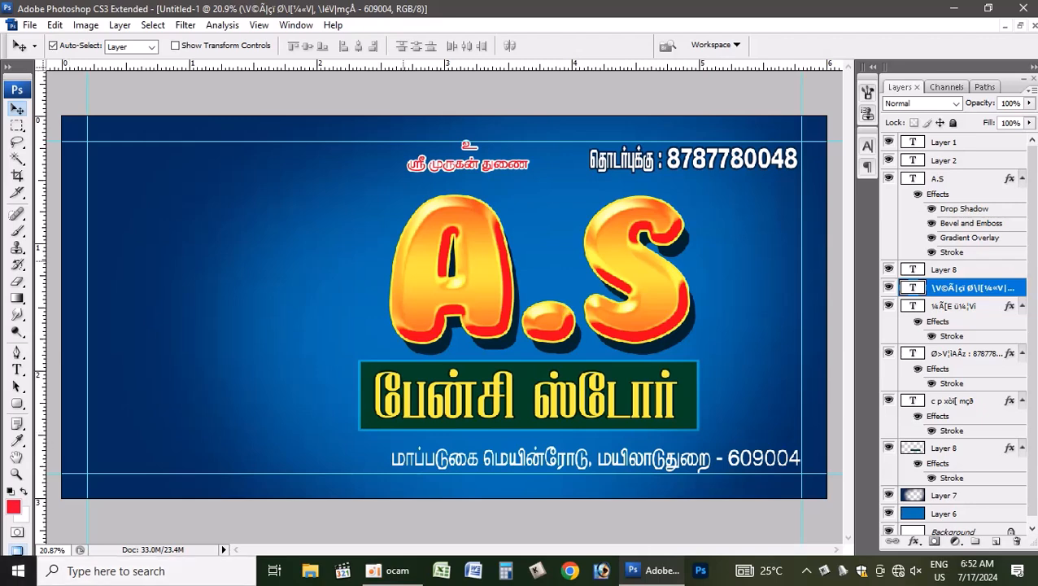
Try the Texturizer filter with the Sandstone texture on the rasterized A.S title, and undo it along with the rasterization
scroll(404, 261, "up", 8)
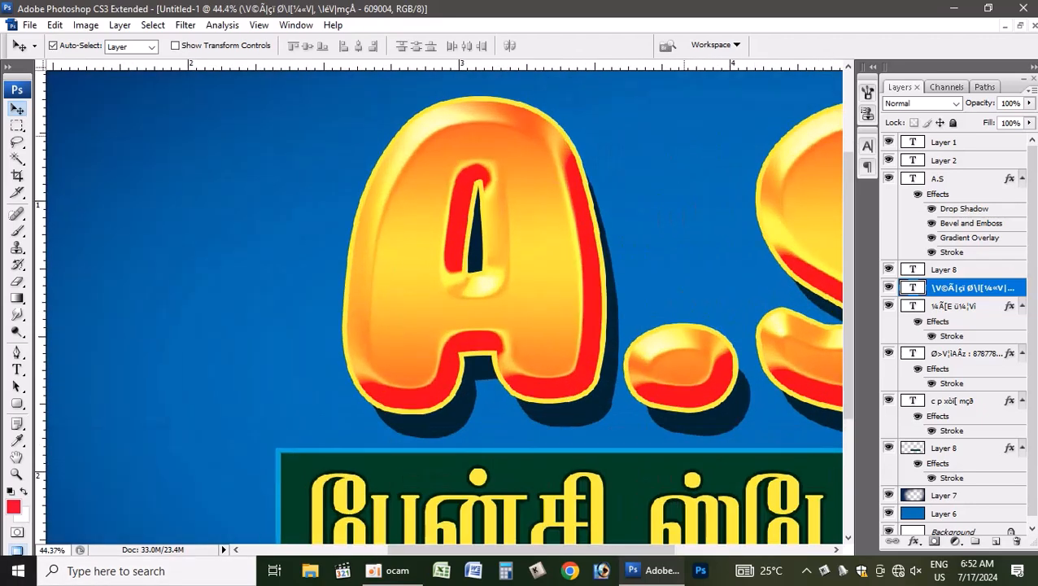
left_click(406, 258)
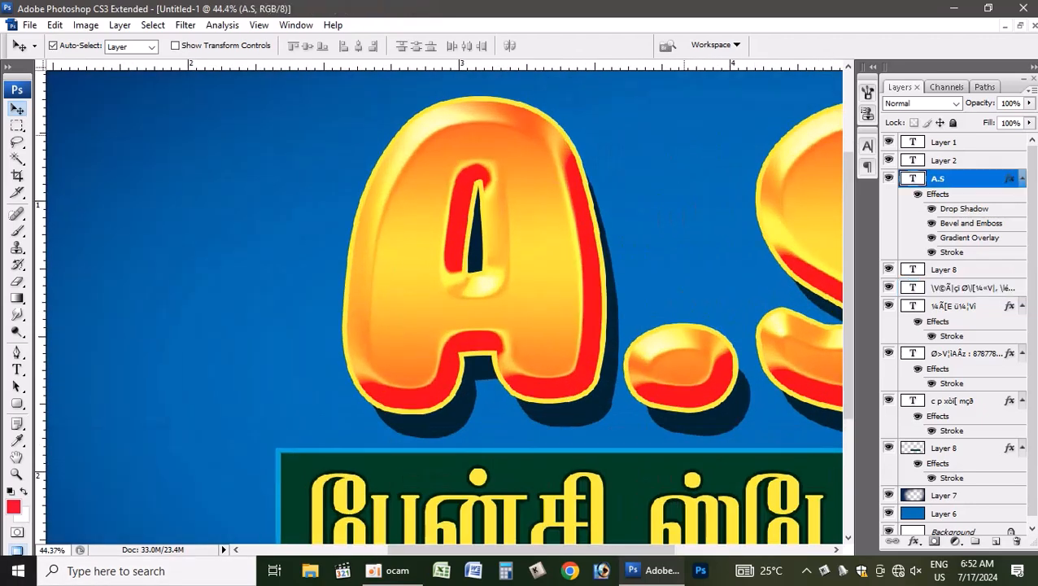
left_click(186, 24)
mouse_move(153, 24)
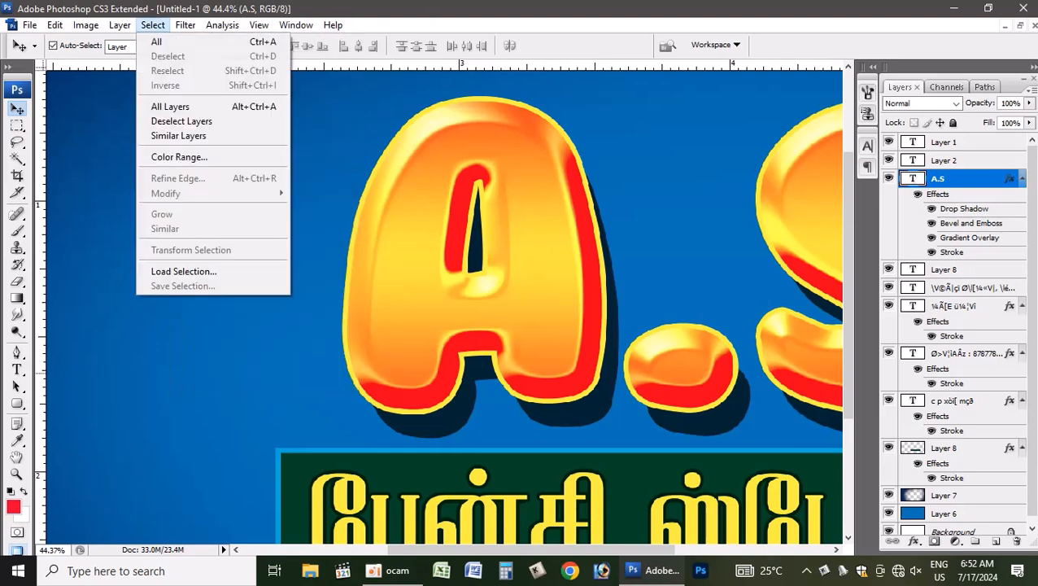
mouse_move(185, 26)
mouse_move(200, 309)
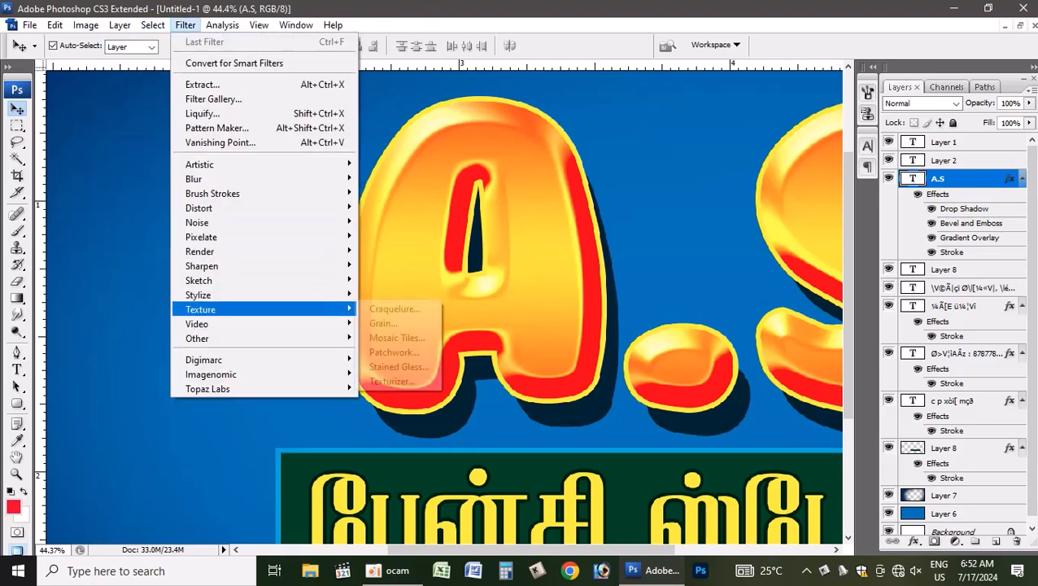
left_click(392, 381)
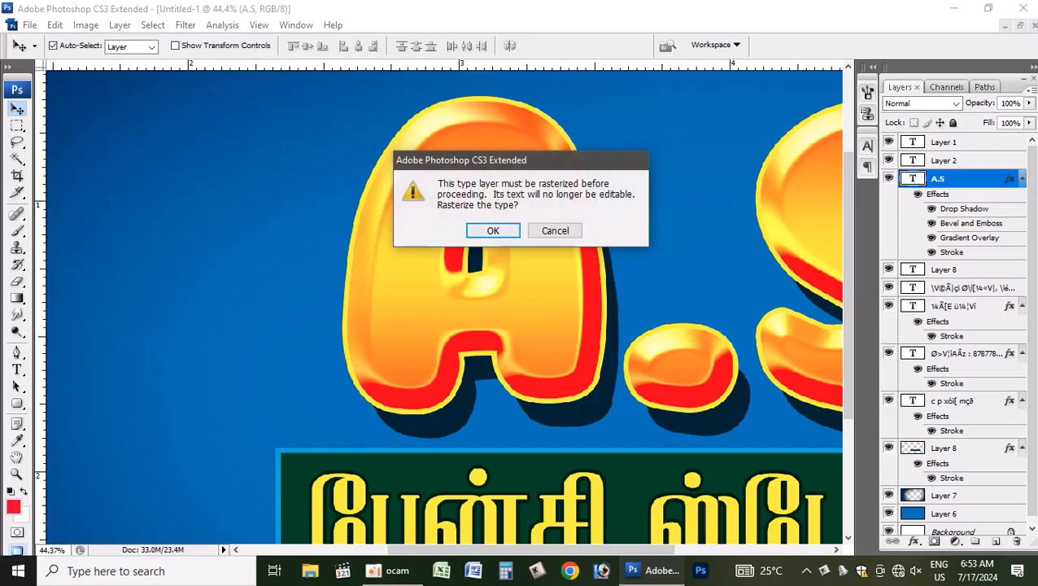
left_click(492, 229)
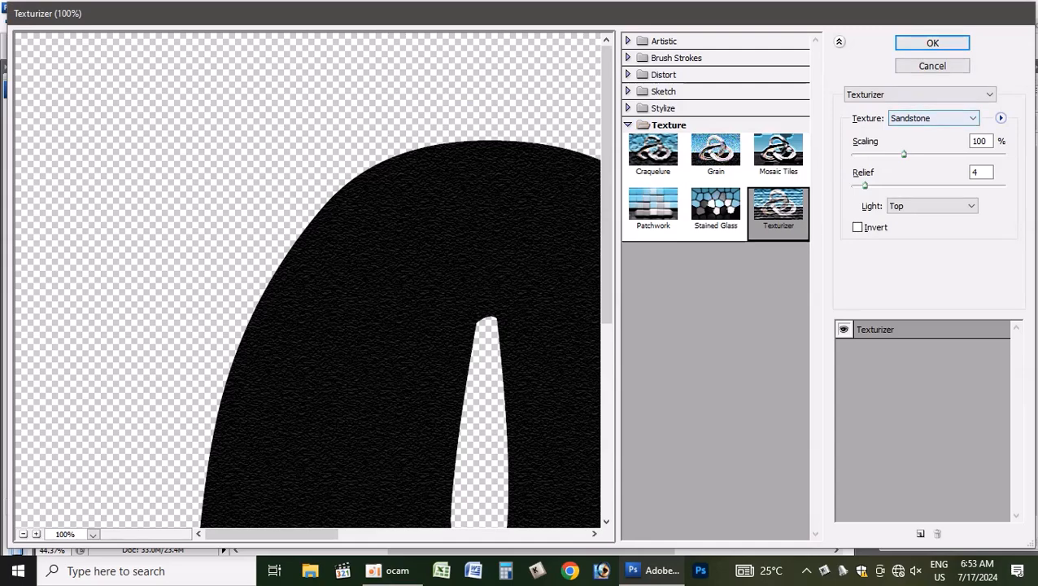
key("Return")
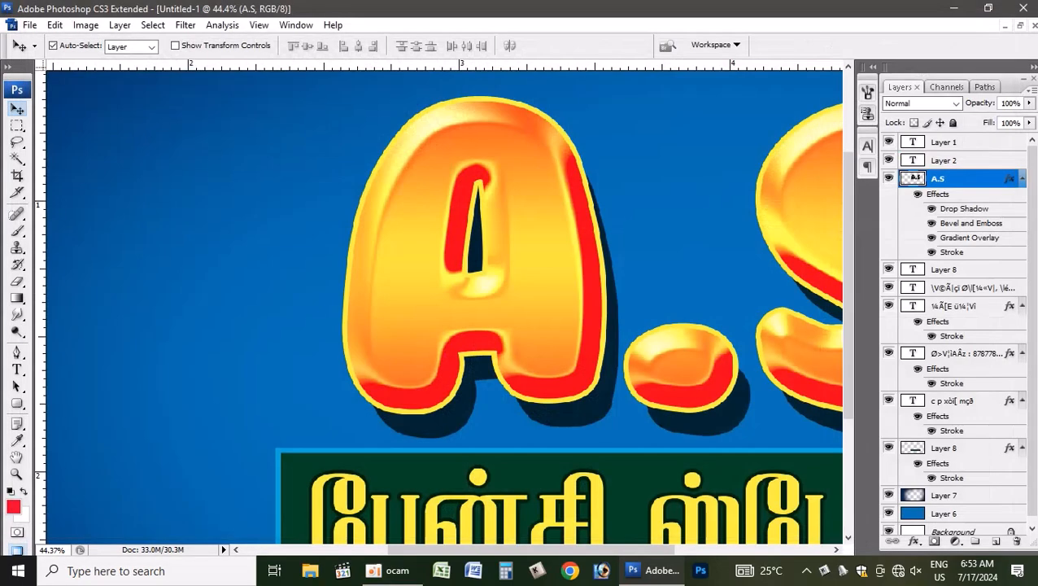
right_click(960, 180)
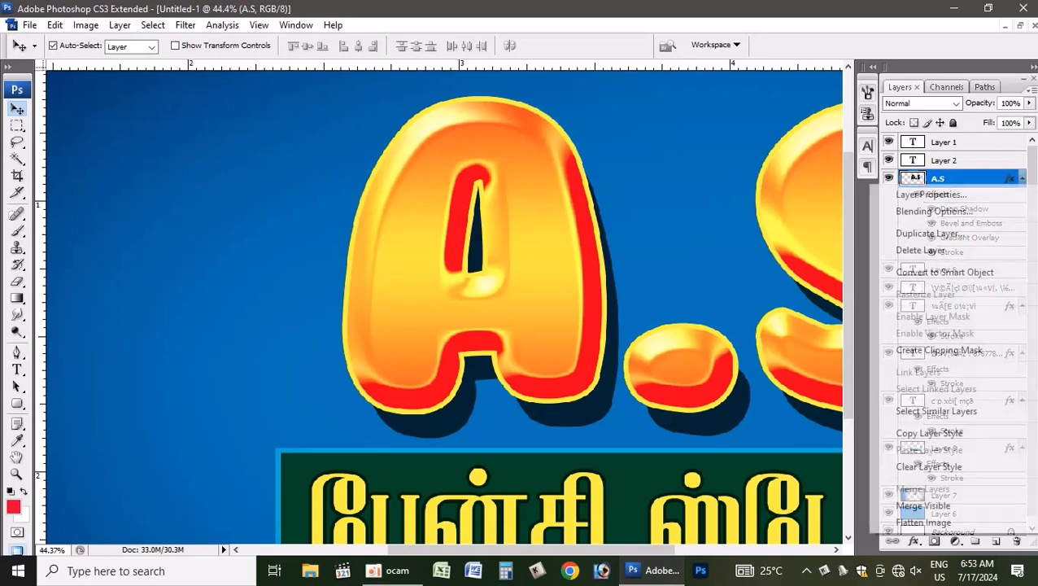
left_click(671, 166)
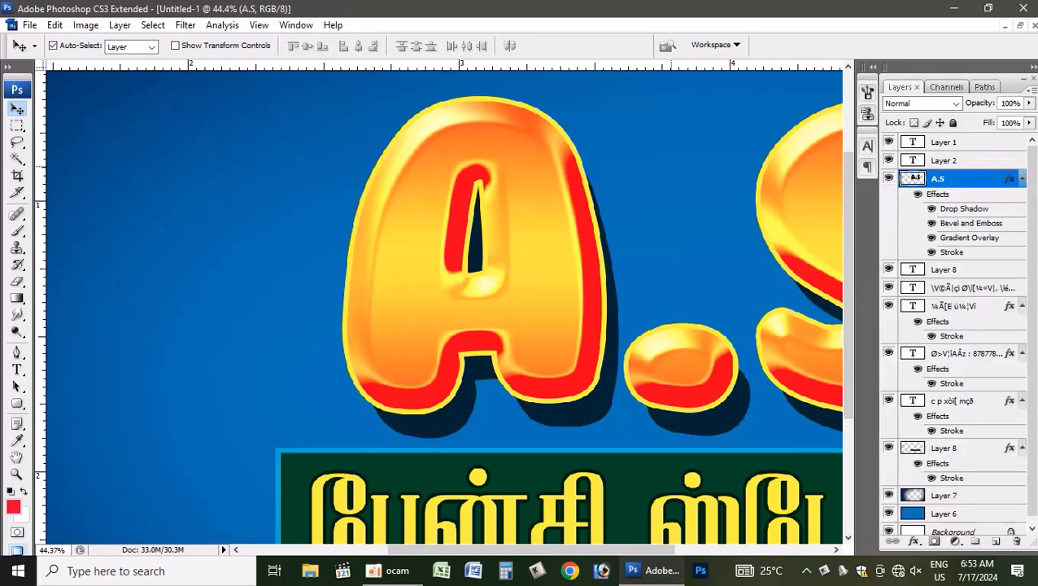
key("ctrl+alt+z")
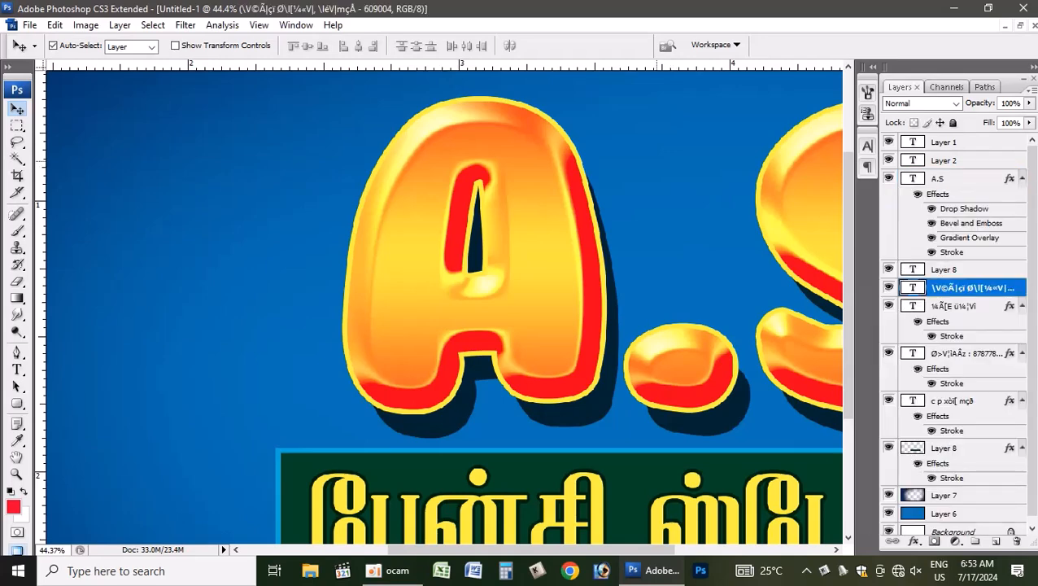
Apply the Texturizer filter to the blue Layer 6 background with Sandstone texture, 100% scaling, relief 4 and light from the top
right_click(656, 161)
left_click(684, 187)
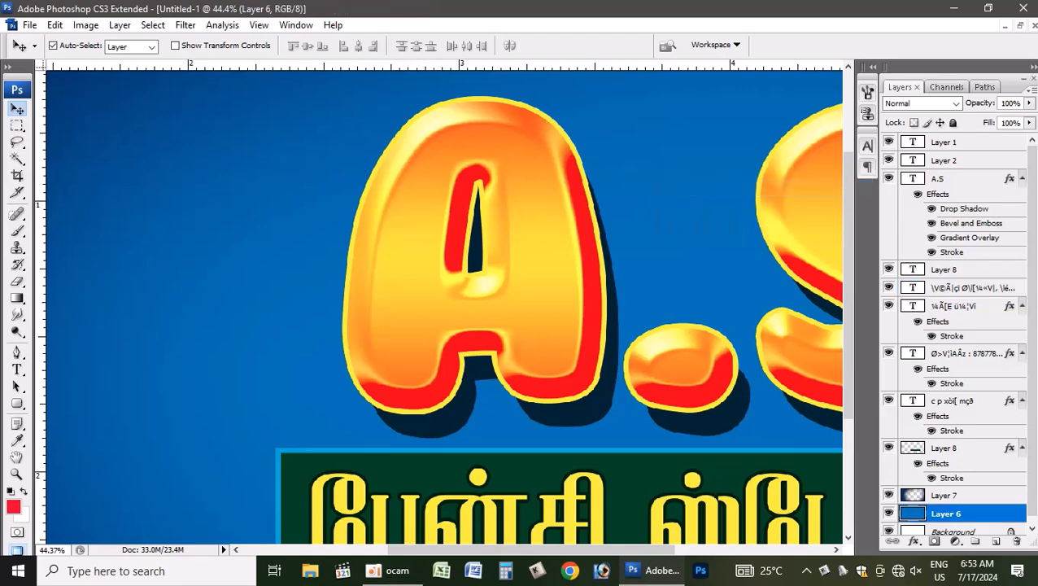
left_click(185, 25)
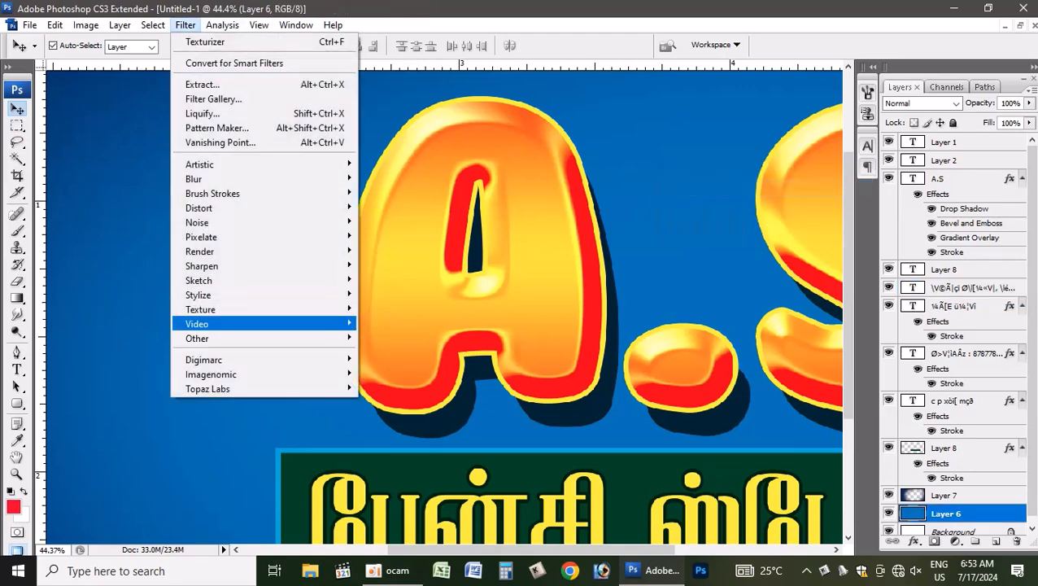
mouse_move(204, 309)
left_click(392, 380)
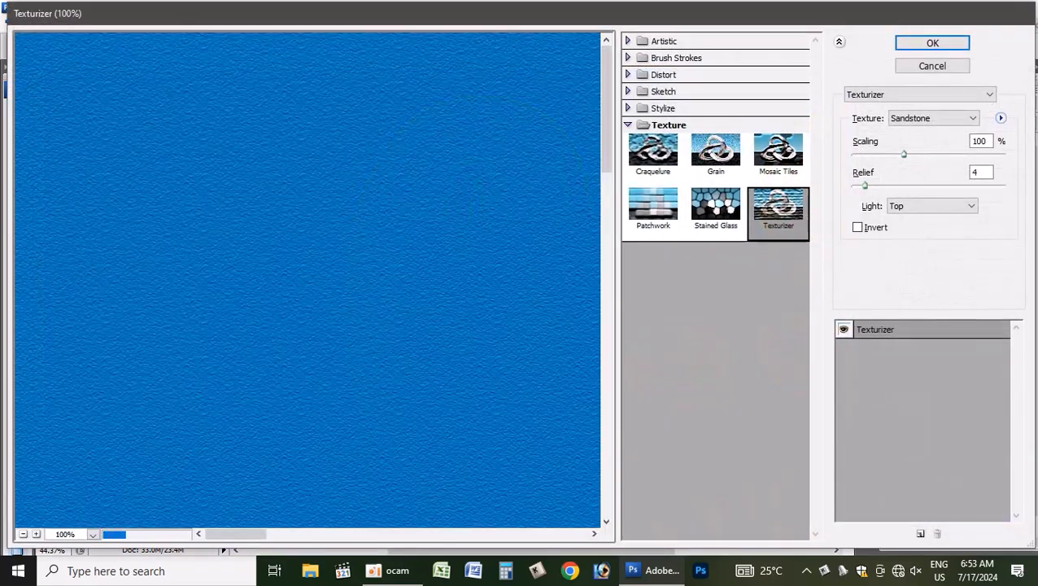
key("Return")
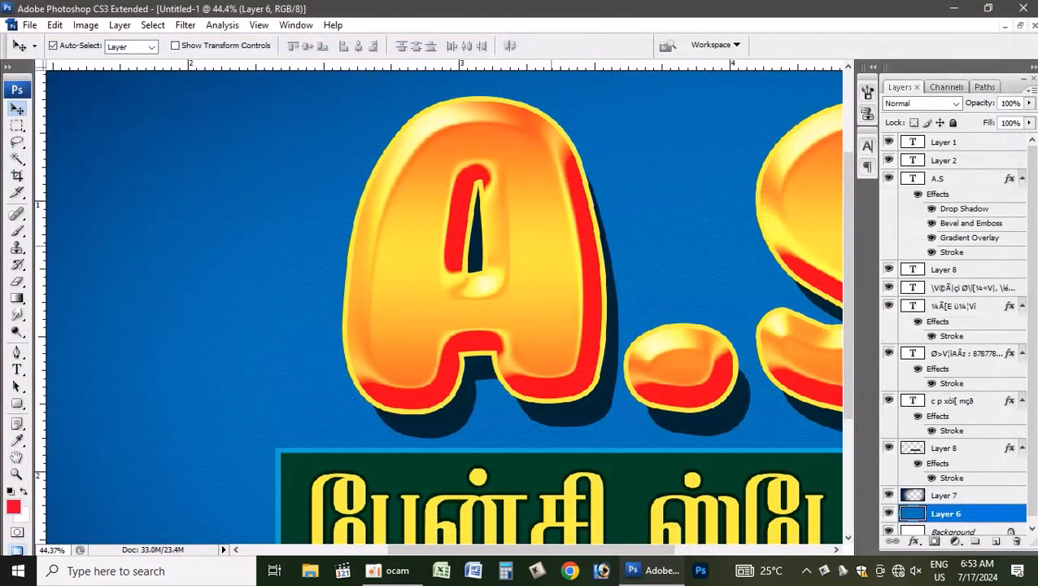
scroll(366, 214, "up", 2)
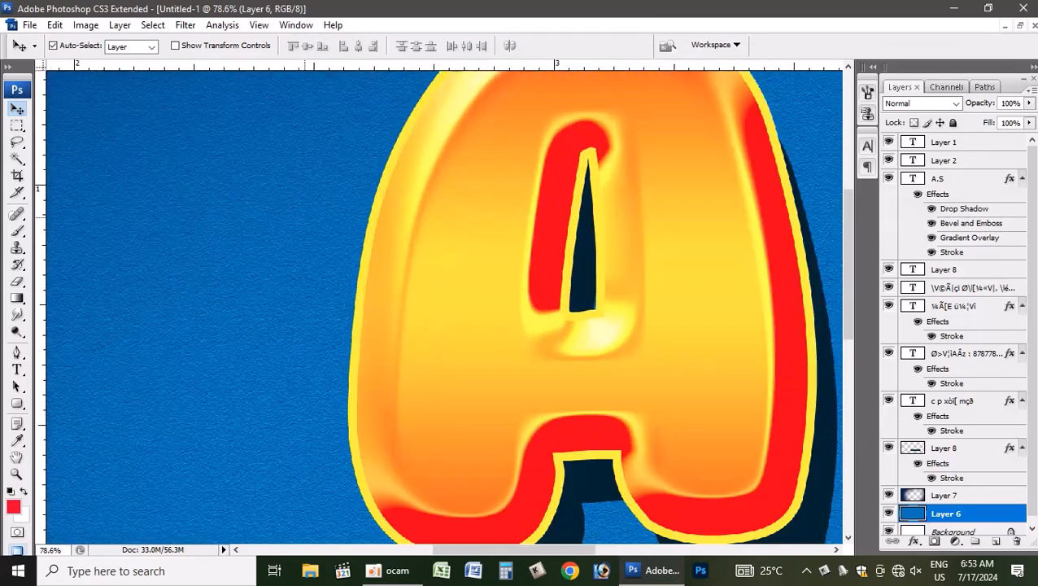
scroll(306, 220, "down", 2)
scroll(306, 219, "down", 3)
scroll(306, 220, "up", 2)
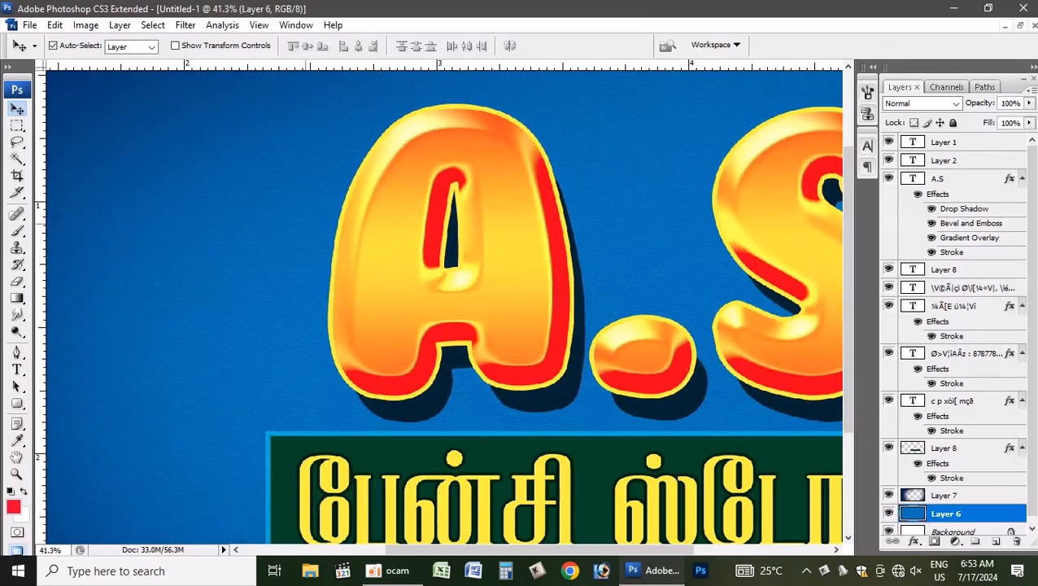
scroll(444, 305, "down", 3)
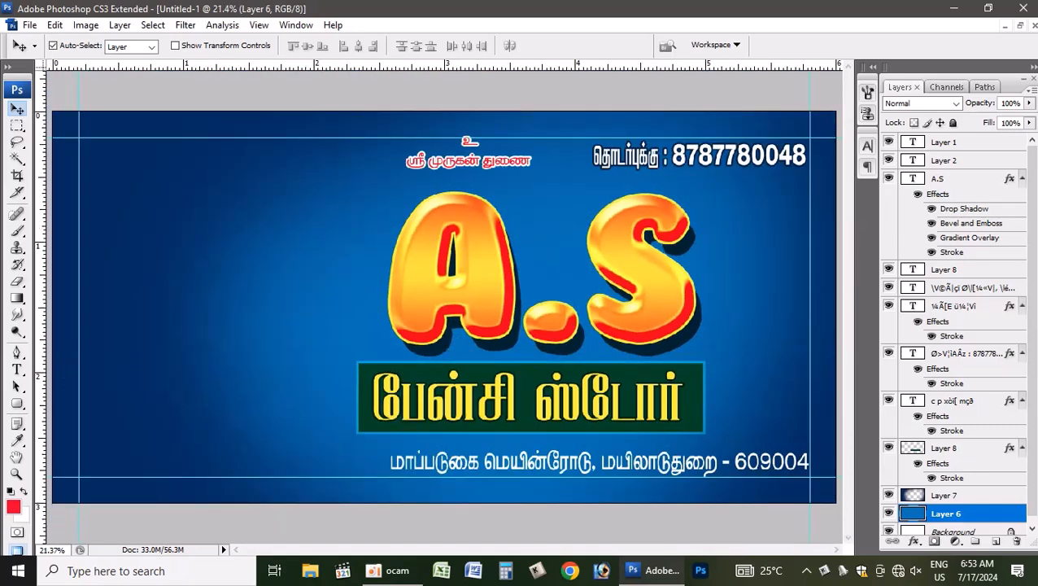
Copy the jewelled woman's photo from the 6 x 3.psd reference into the new banner document
left_click(1020, 25)
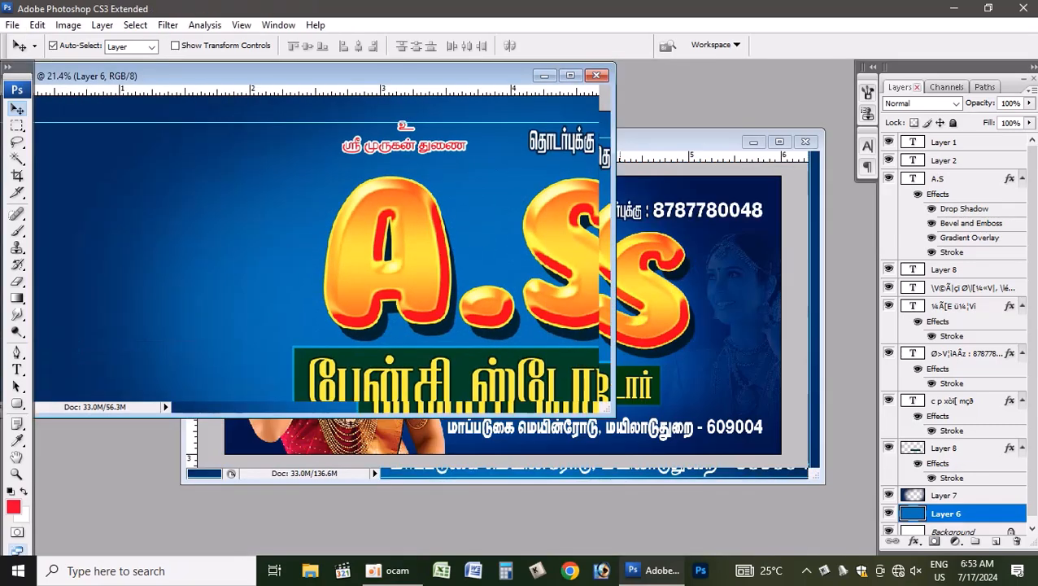
left_click(675, 293)
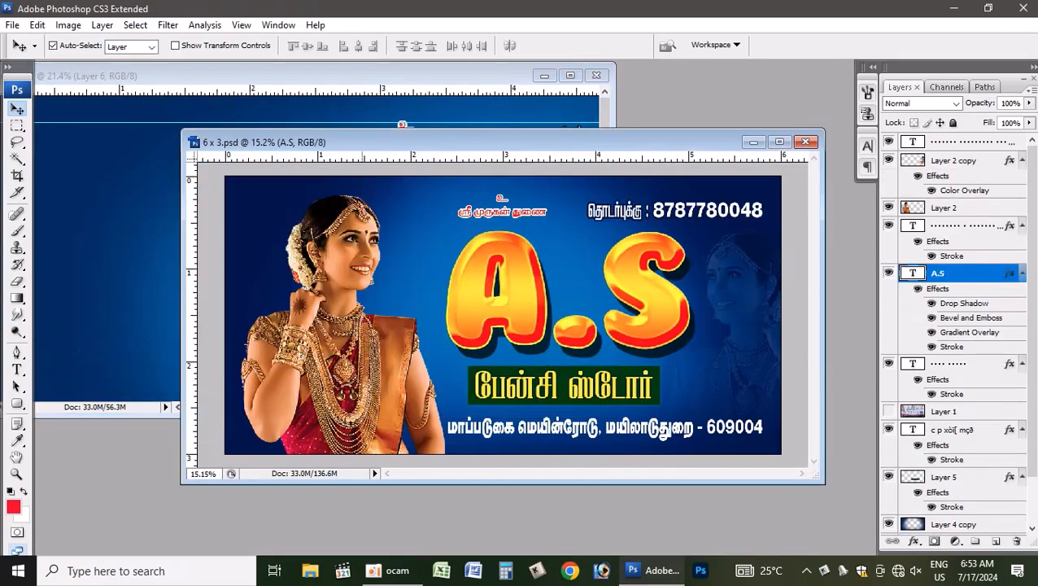
left_click_drag(350, 330, 78, 199)
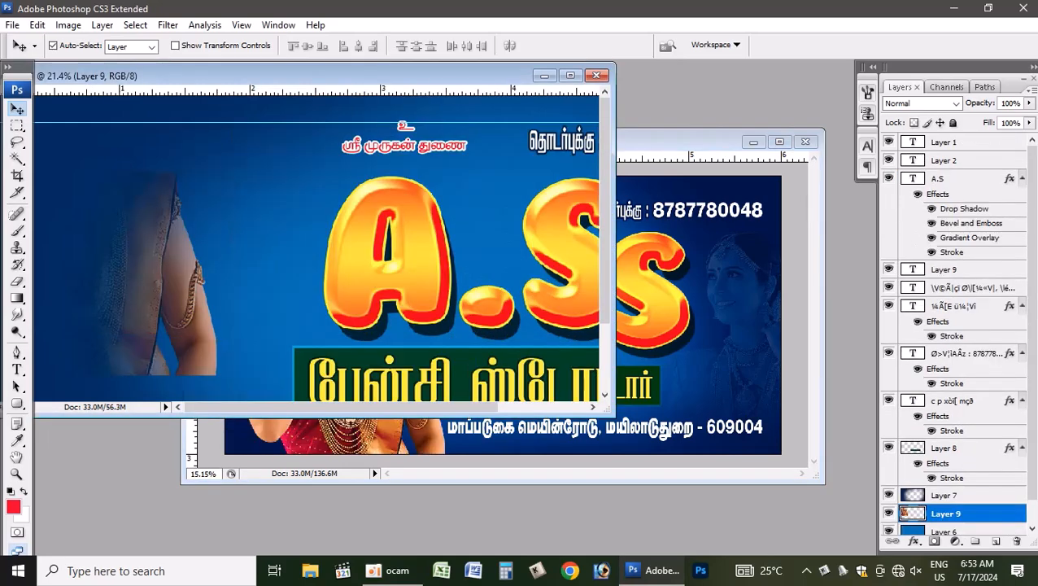
Bring the woman's photo to the front of all layers and place it along the banner's left side, resting on the bottom edge
left_click(570, 74)
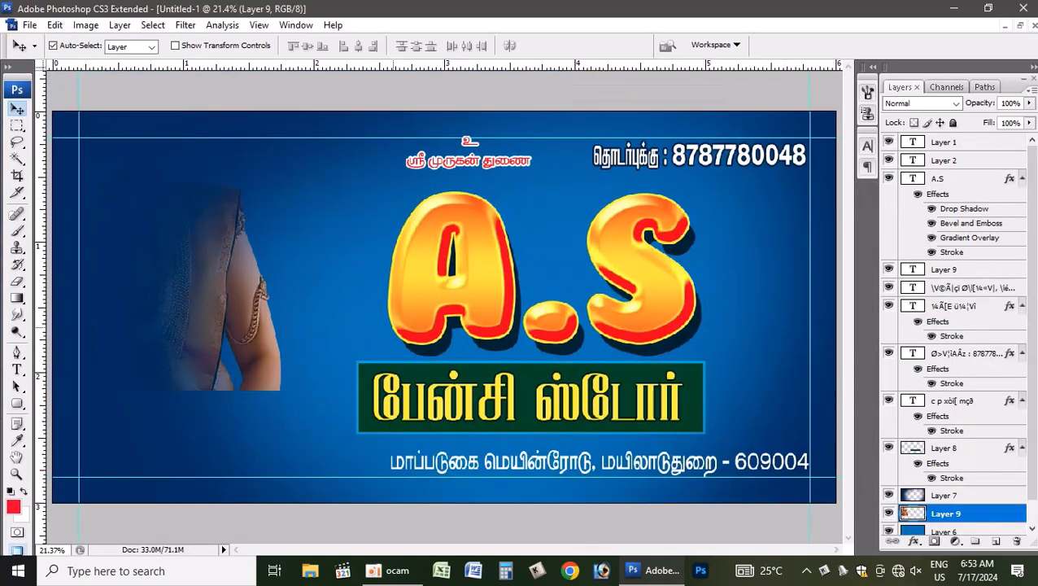
key("ctrl+shift+]")
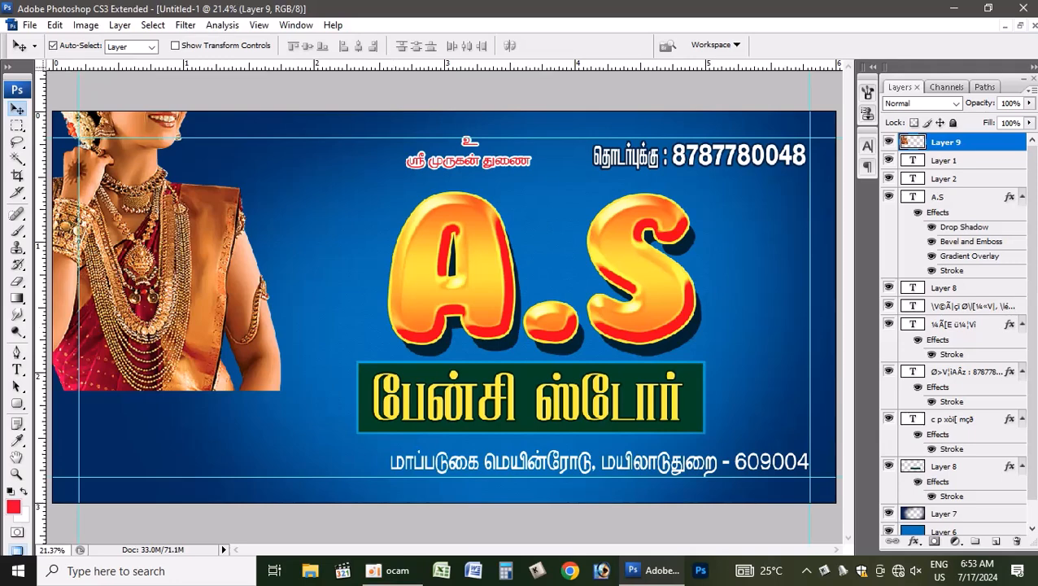
left_click_drag(142, 291, 217, 400)
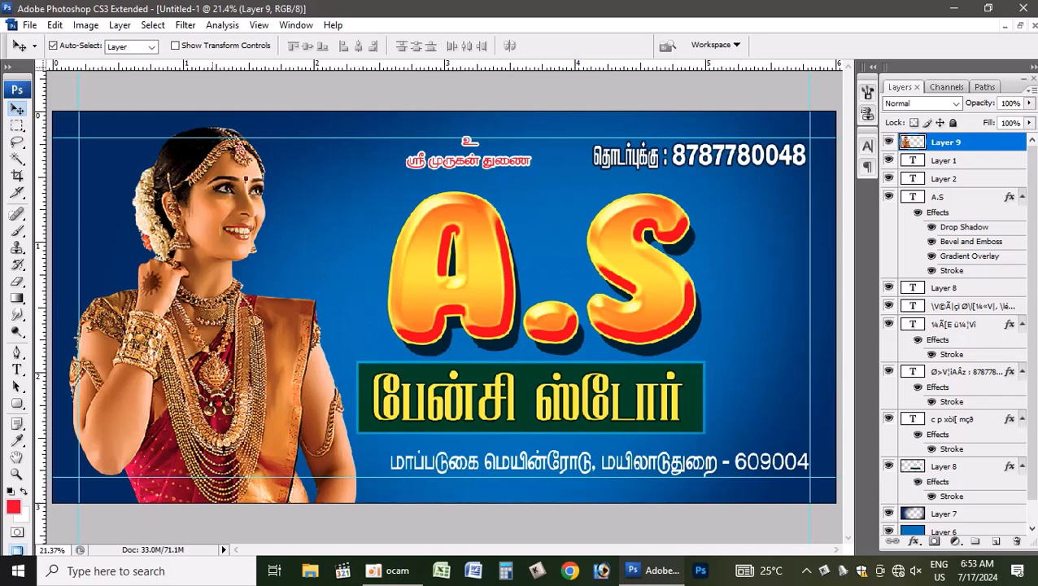
Duplicate the woman's photo, flip the copy horizontally, rotate it about 3° and place it partly off the banner's right edge
key("ctrl+j")
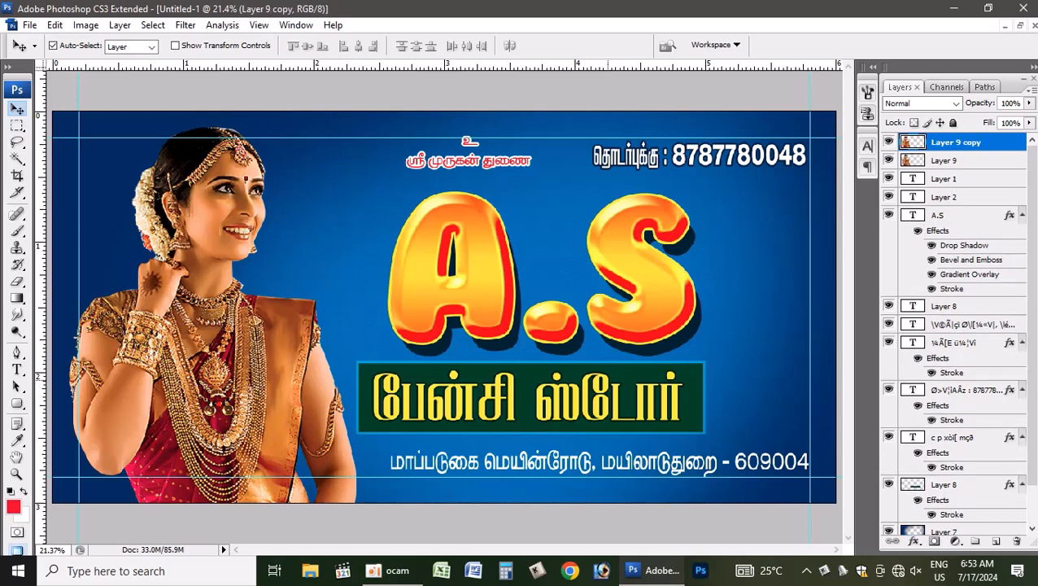
key("ctrl+t")
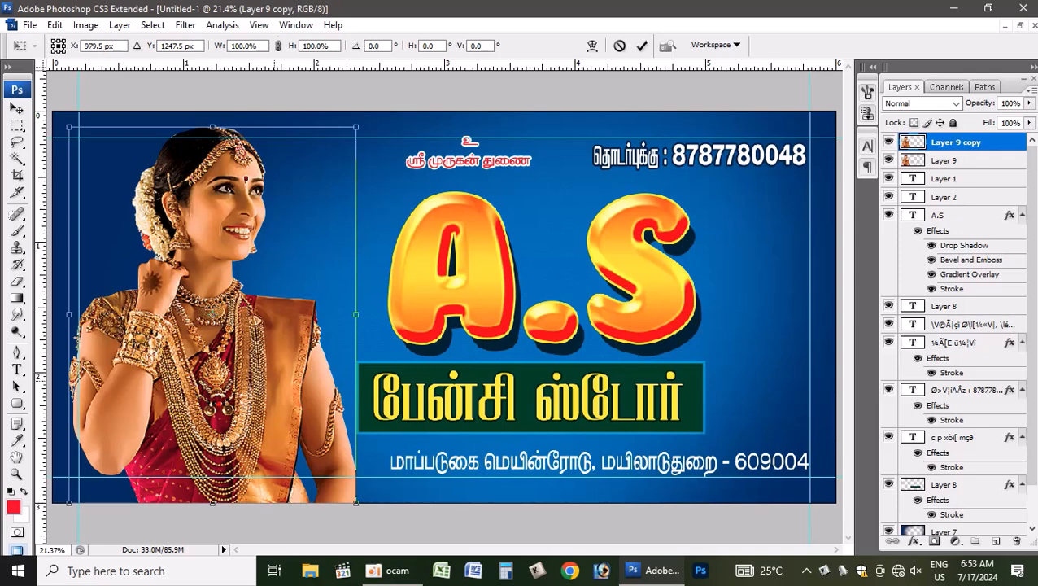
right_click(274, 159)
left_click(329, 351)
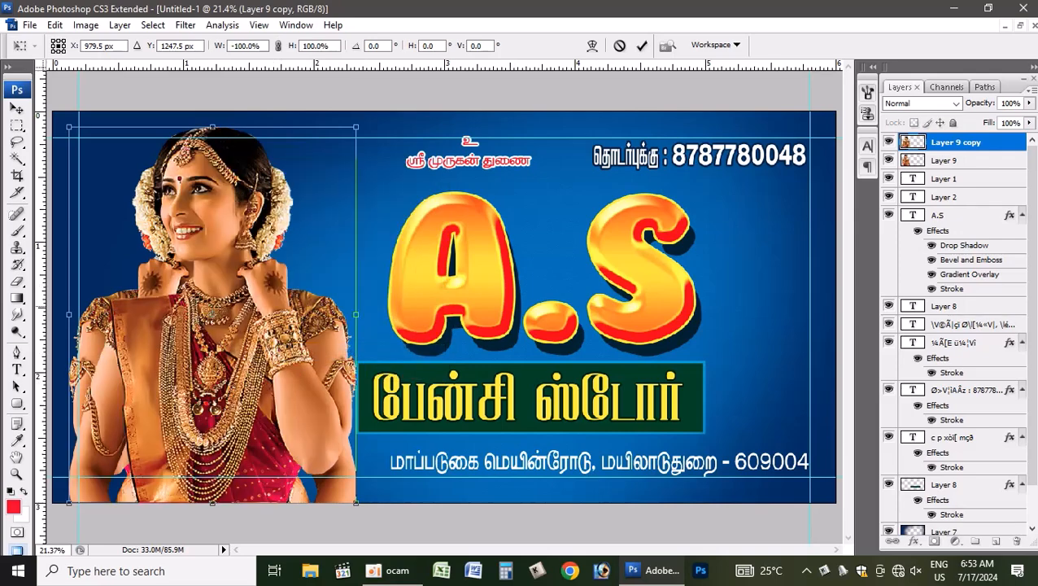
left_click_drag(268, 317, 819, 375)
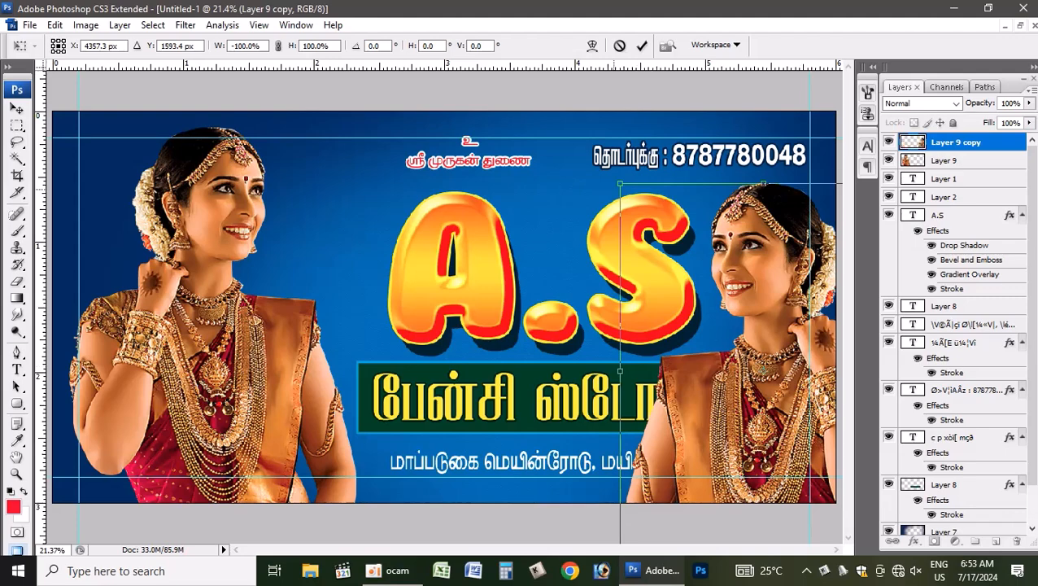
left_click_drag(607, 173, 618, 164)
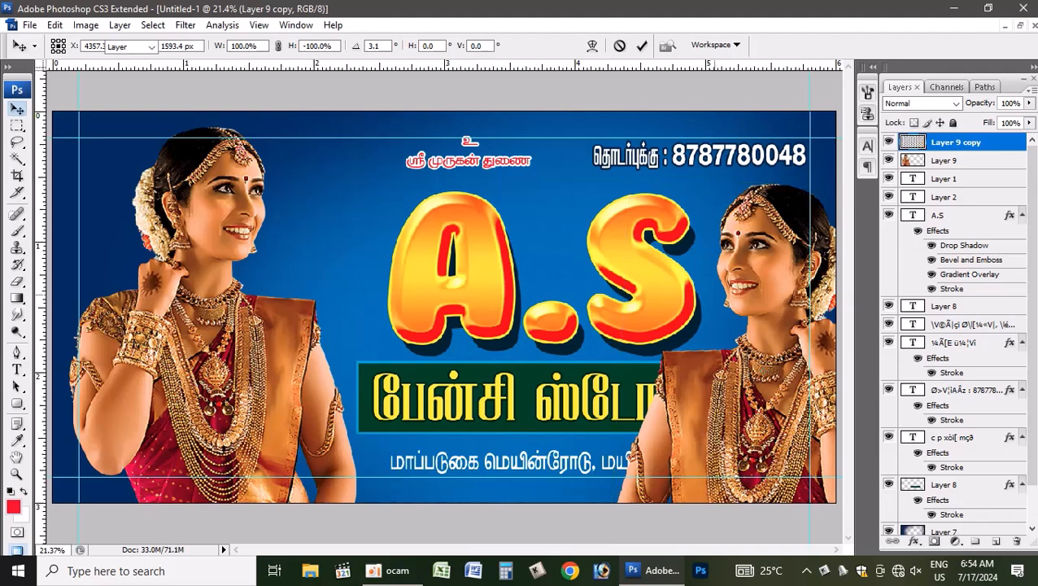
key("Return")
mouse_move(731, 348)
left_mouse_down()
mouse_move(736, 361)
mouse_move(729, 355)
left_mouse_up()
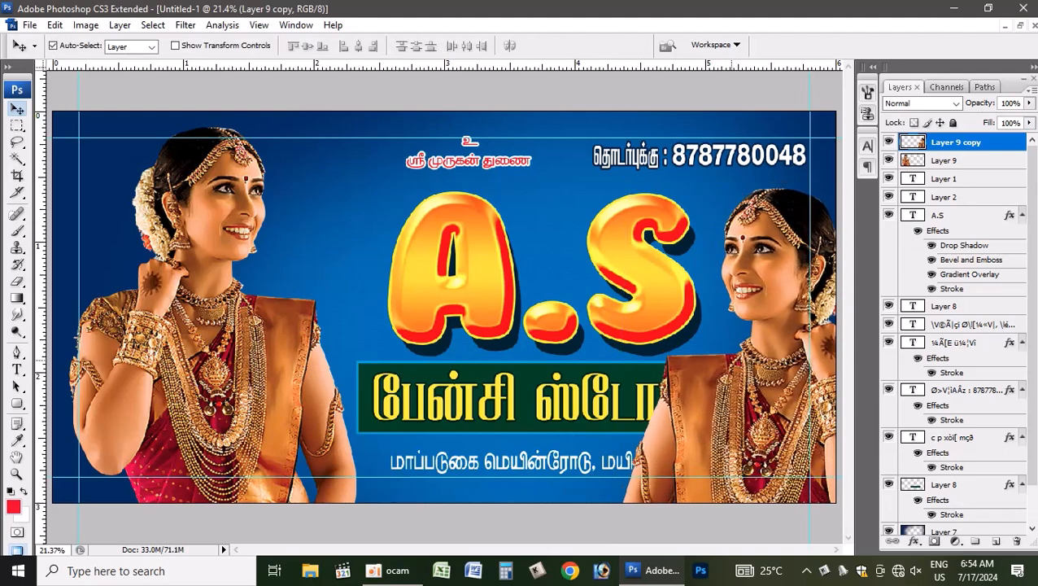
Send the mirrored photo copy behind all texts, stacking it directly above Layer 7
key("ctrl+shift+bracketleft")
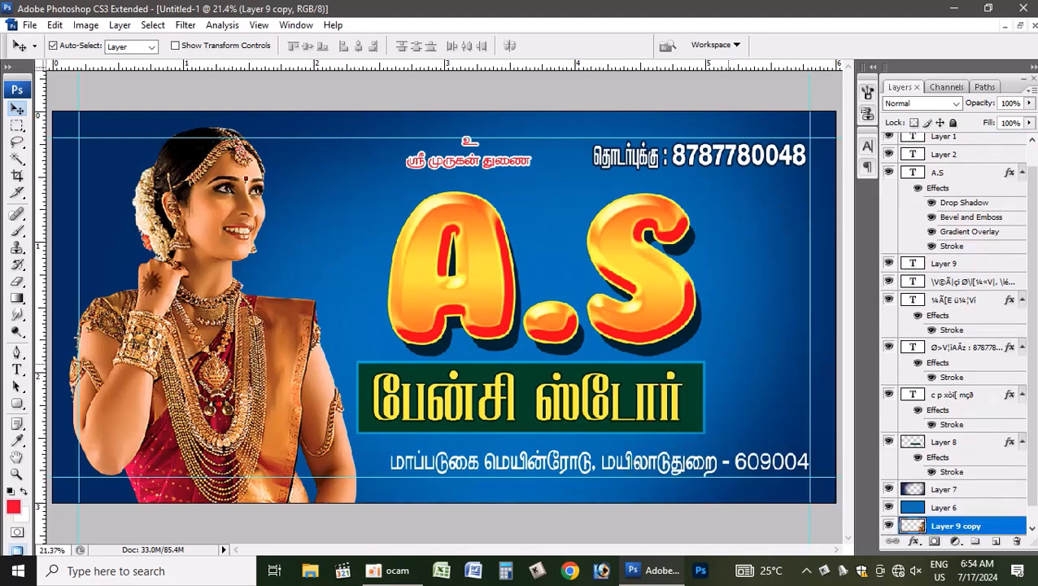
key("ctrl+bracketright")
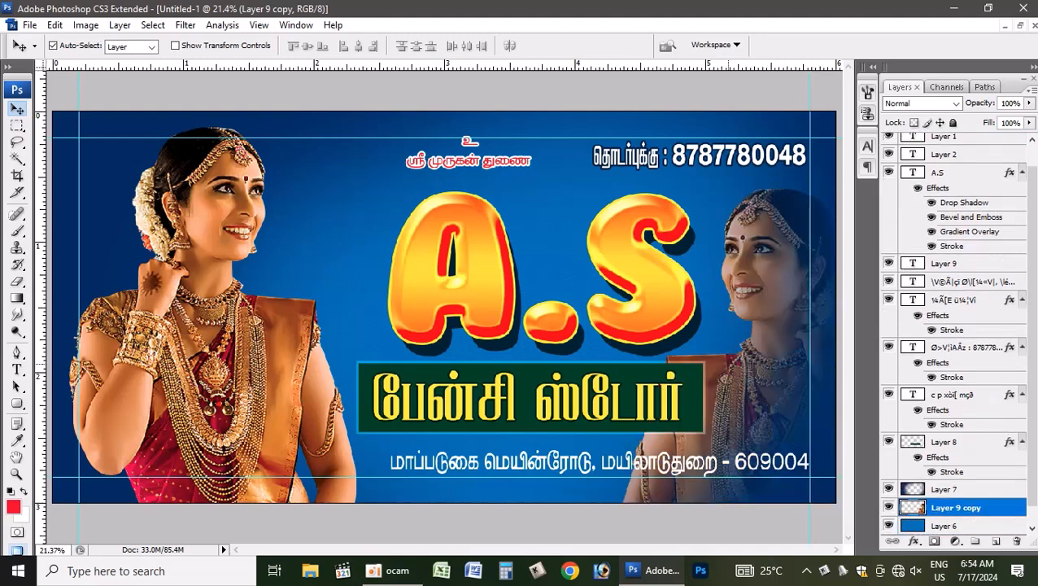
key("ctrl+bracketright")
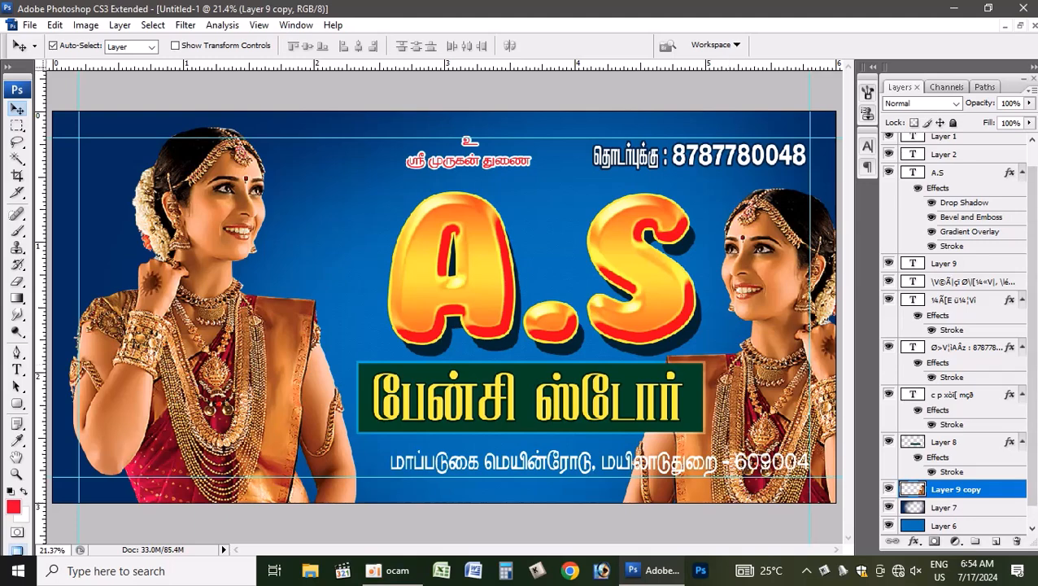
Give the mirrored photo a Color Overlay in background blue 0d7dc7 with the Color blend mode at 100% opacity
double_click(1000, 489)
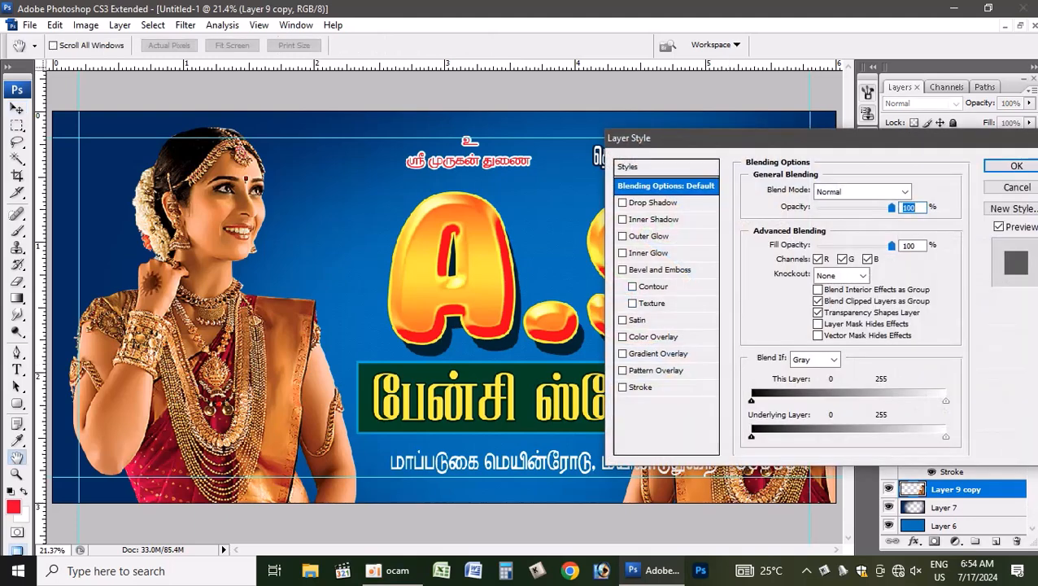
left_click_drag(781, 138, 250, 20)
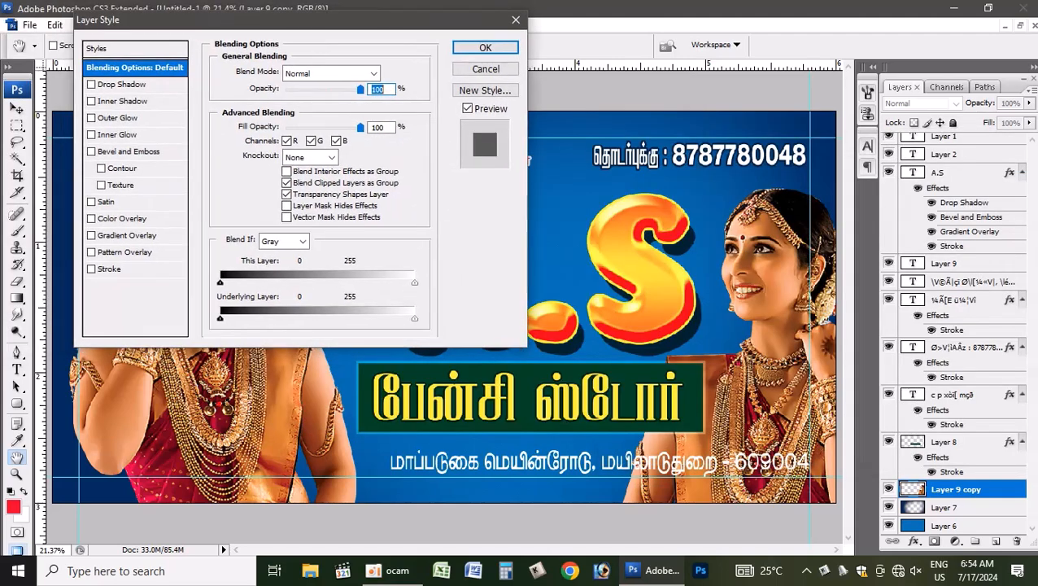
left_click(91, 218)
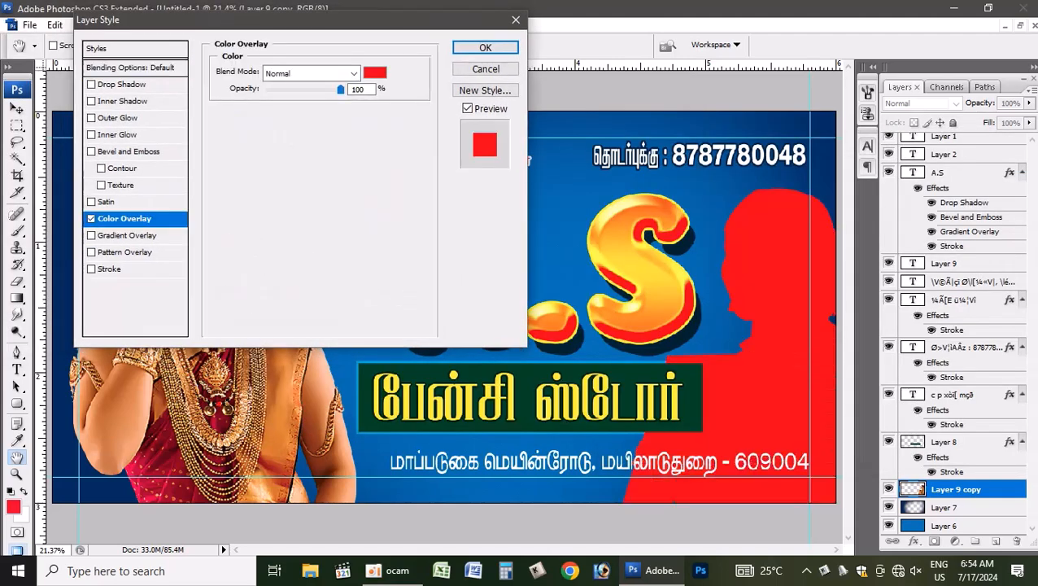
left_click(375, 72)
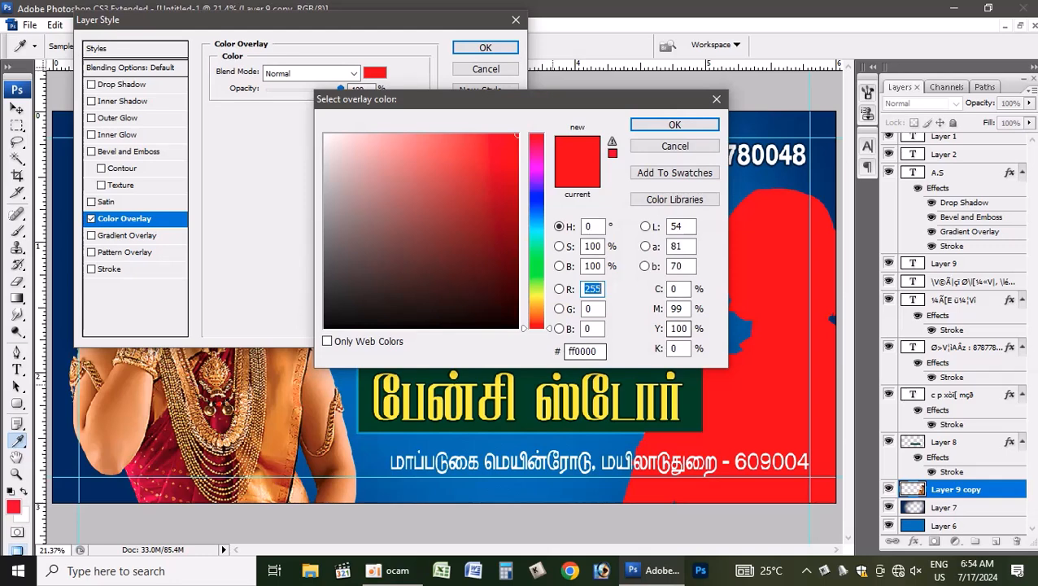
left_click(520, 444)
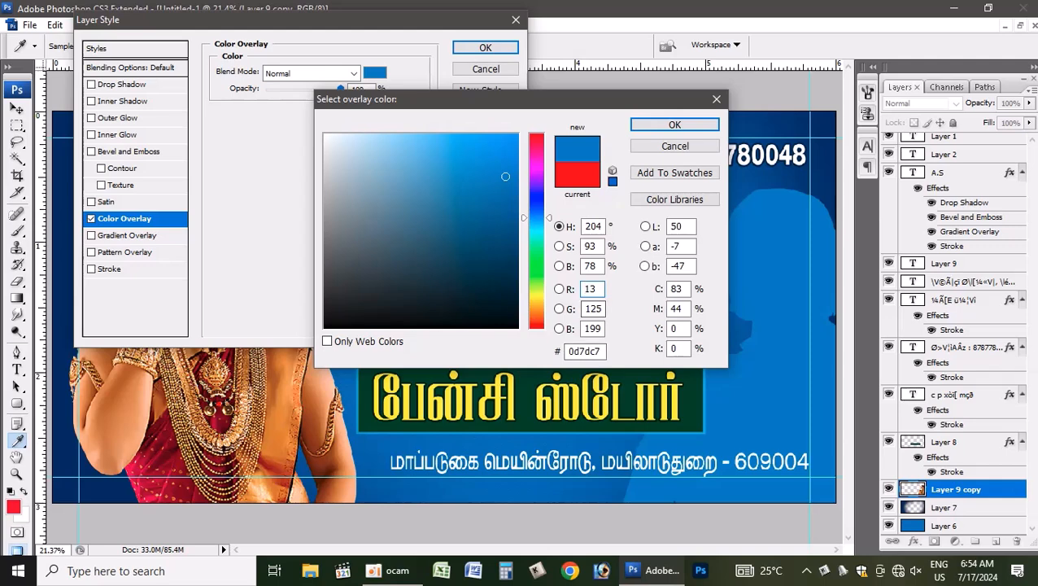
left_click(674, 125)
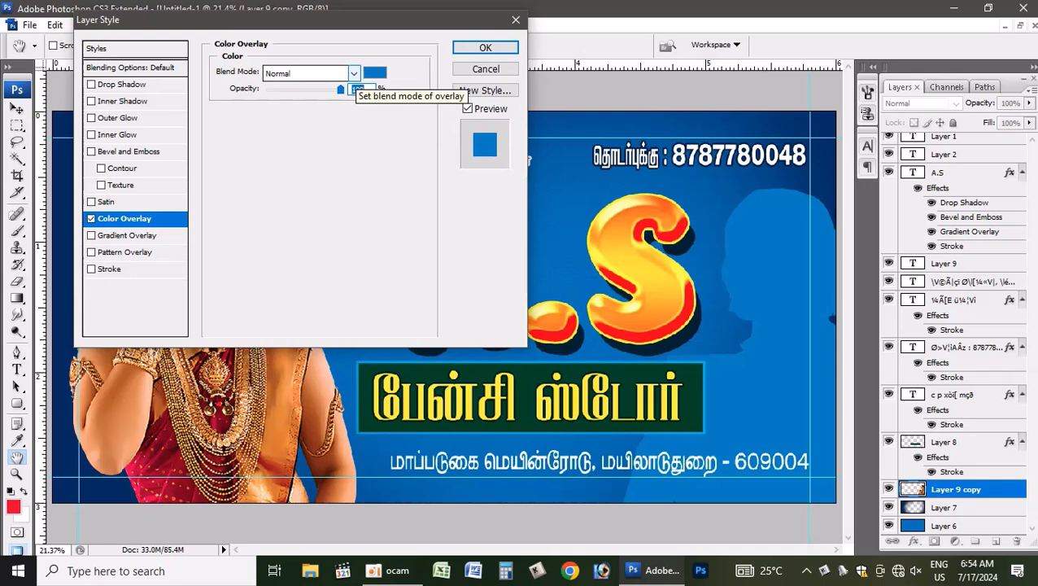
left_click(352, 73)
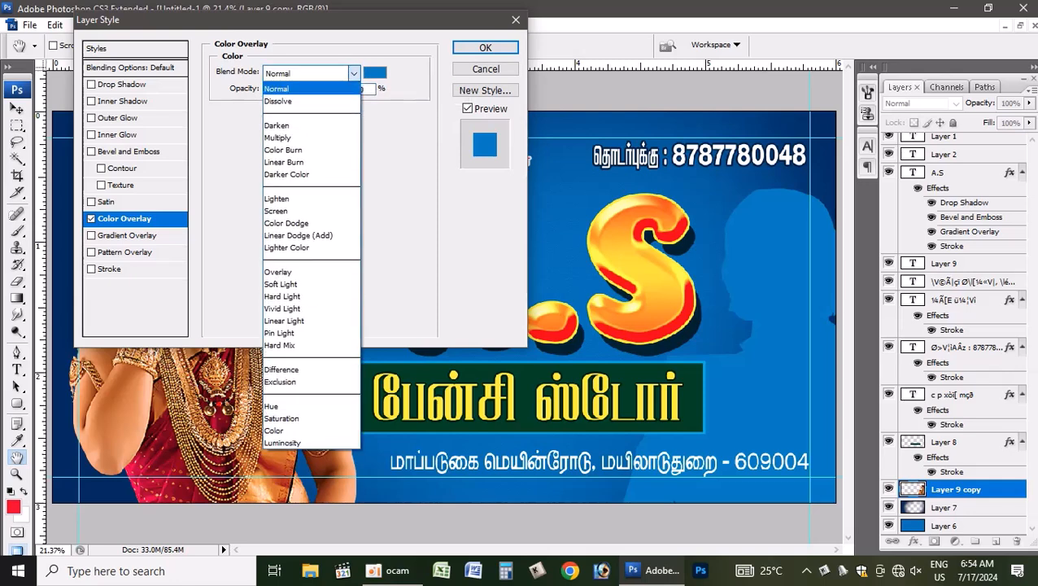
left_click(351, 73)
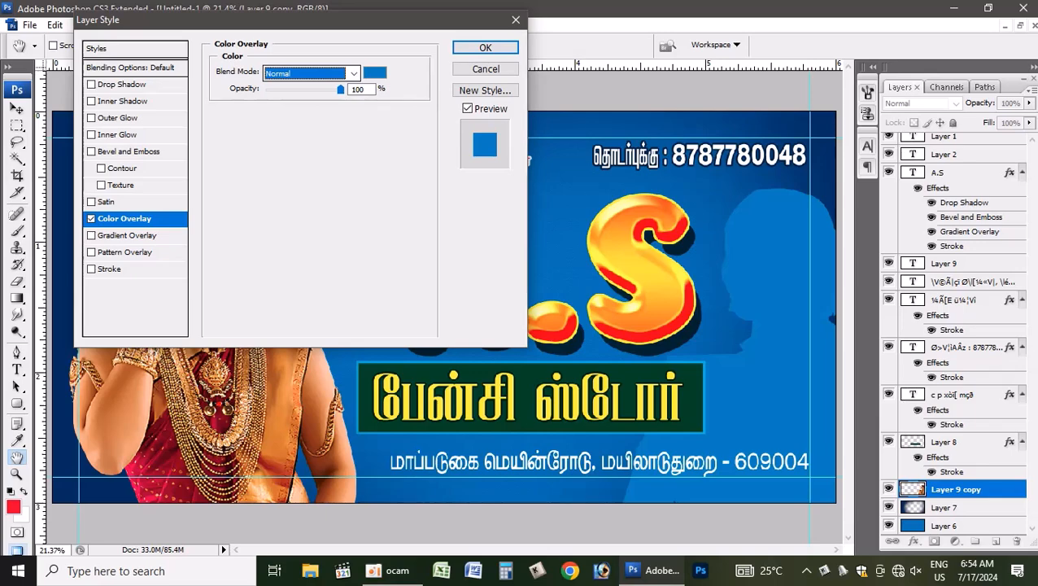
left_click(351, 73)
left_click(294, 431)
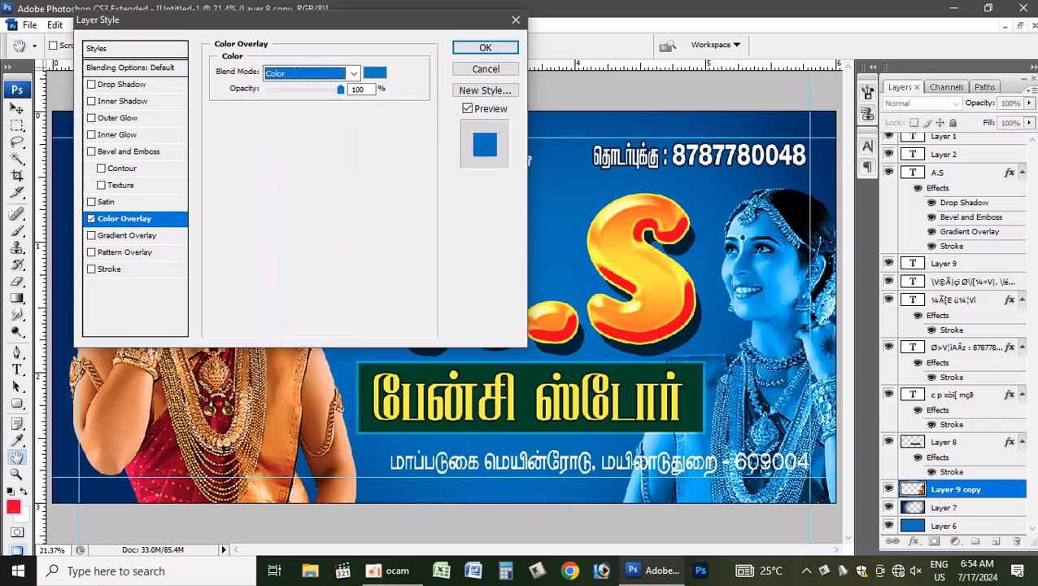
left_click(485, 48)
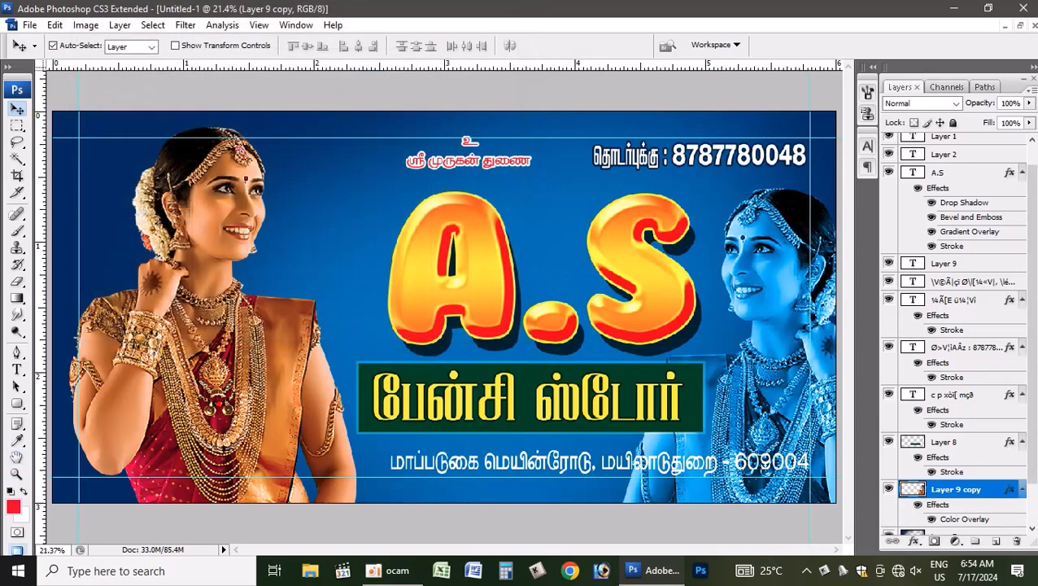
Lower the mirrored photo's layer opacity to 31% and softly erase its lower-left edge with the 1700 px Eraser
left_click(1029, 103)
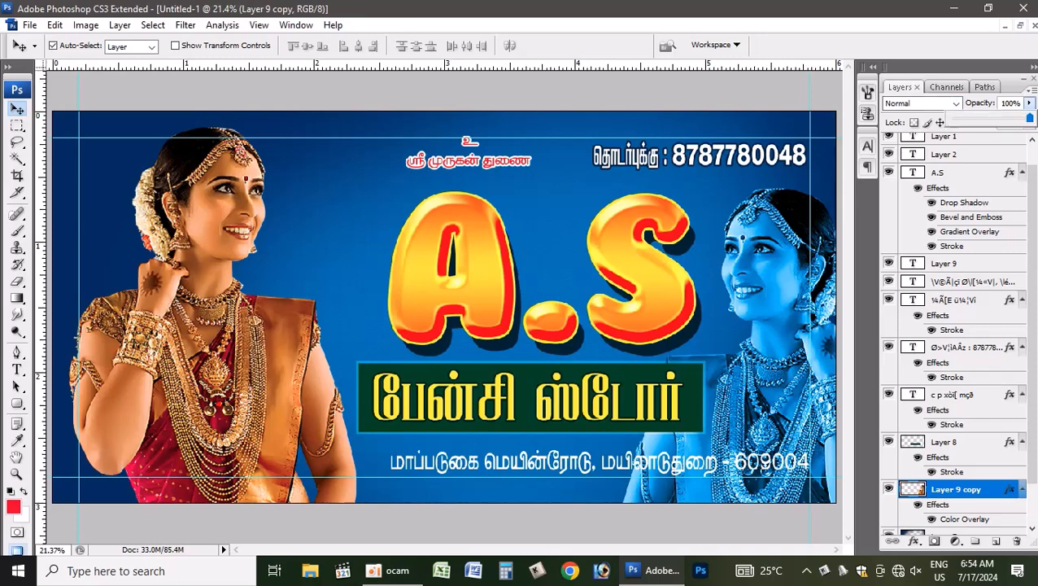
left_click_drag(1029, 117, 981, 118)
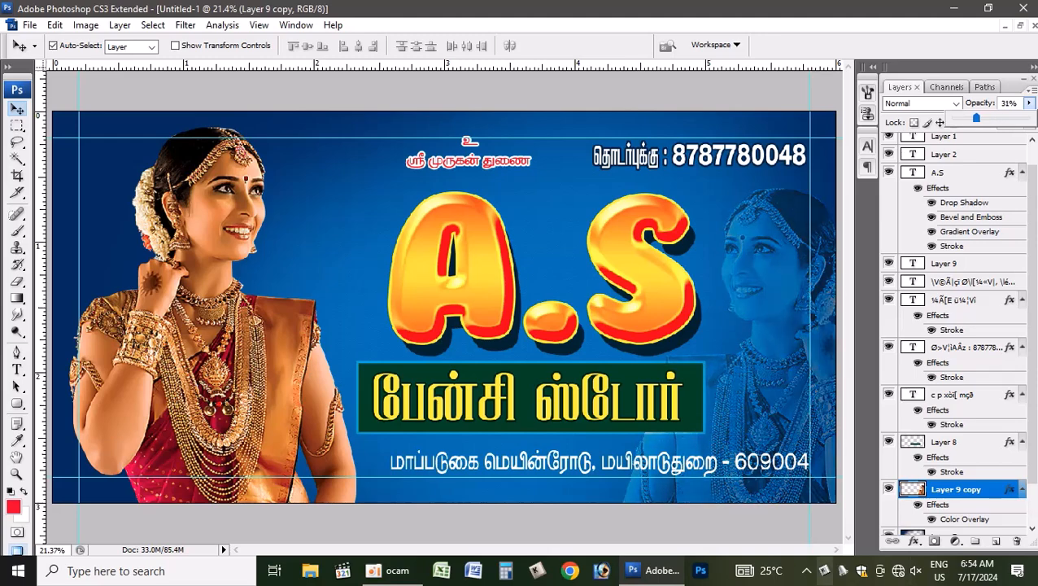
key("Return")
key("e")
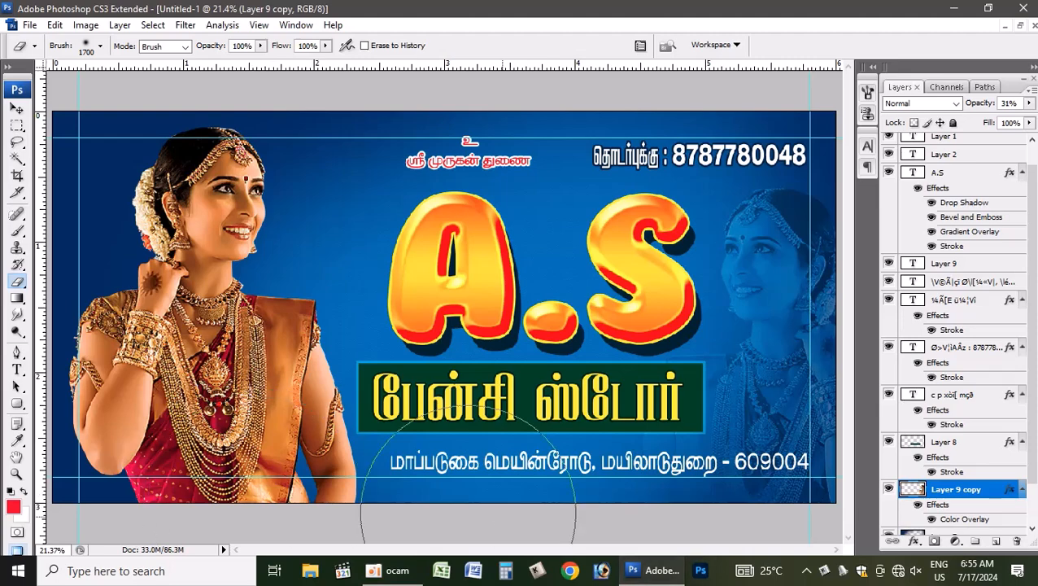
mouse_move(637, 508)
left_mouse_down()
mouse_move(599, 468)
mouse_move(566, 328)
mouse_move(586, 309)
mouse_move(586, 432)
left_mouse_up()
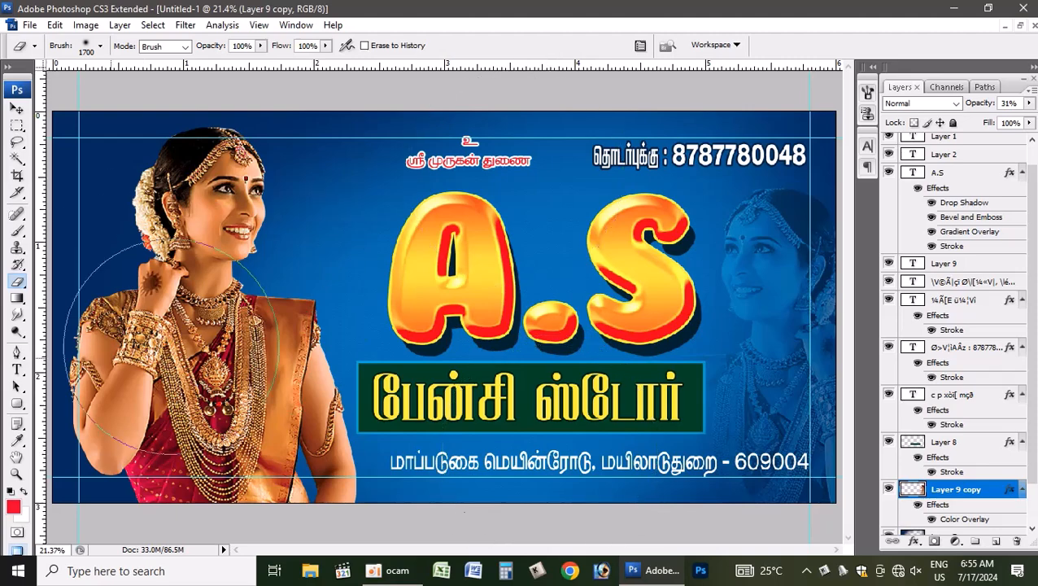
Hide the guides to show the whole banner without them
key("ctrl+minus")
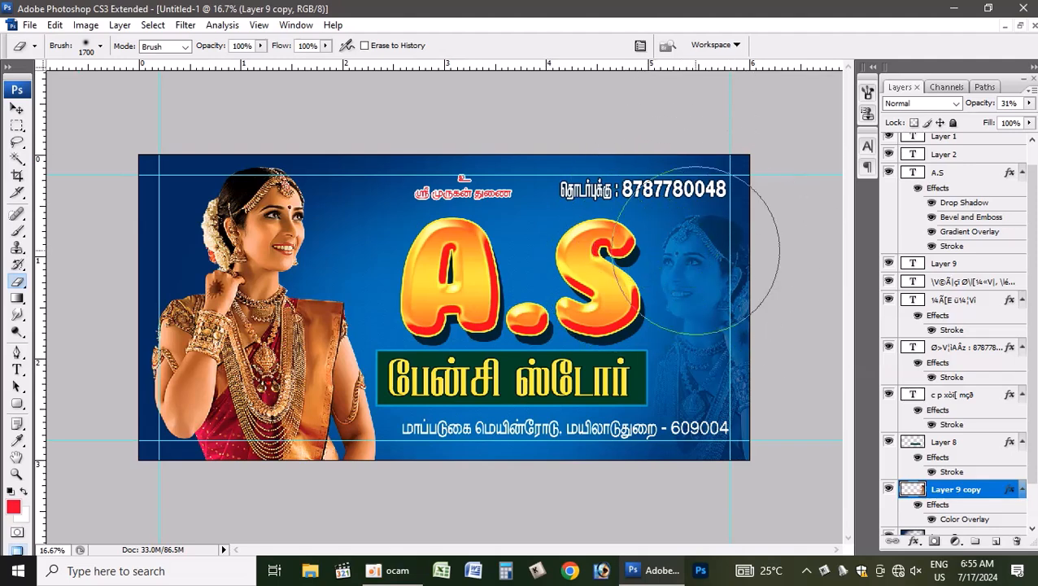
key("ctrl+h")
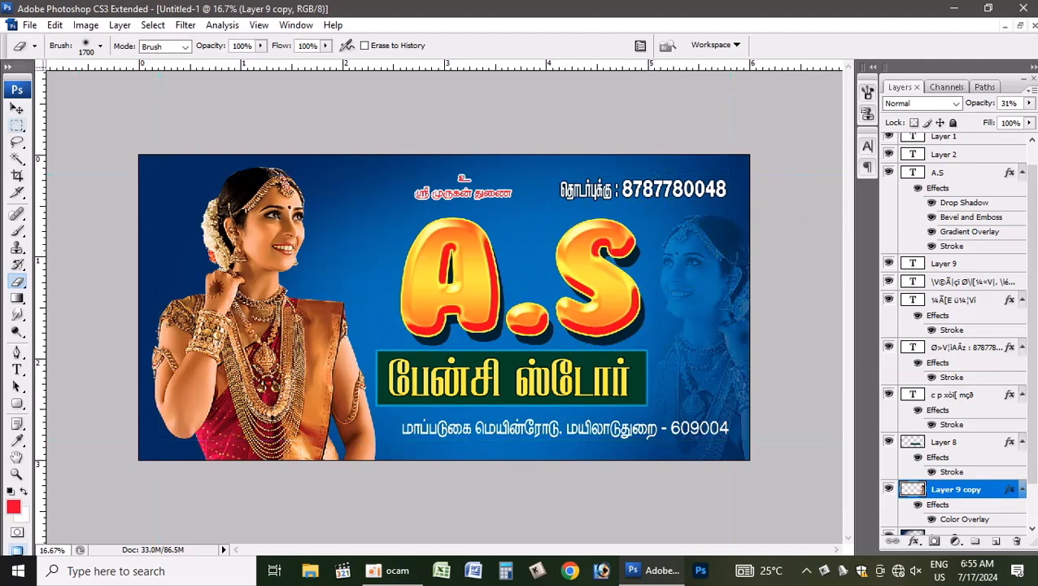
key("v")
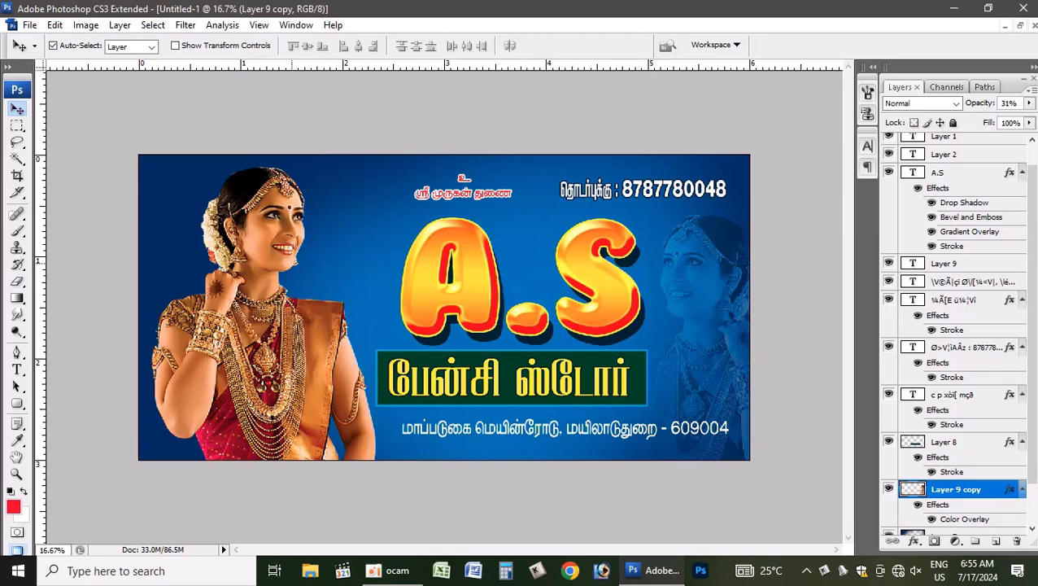
scroll(444, 307, "down", 2)
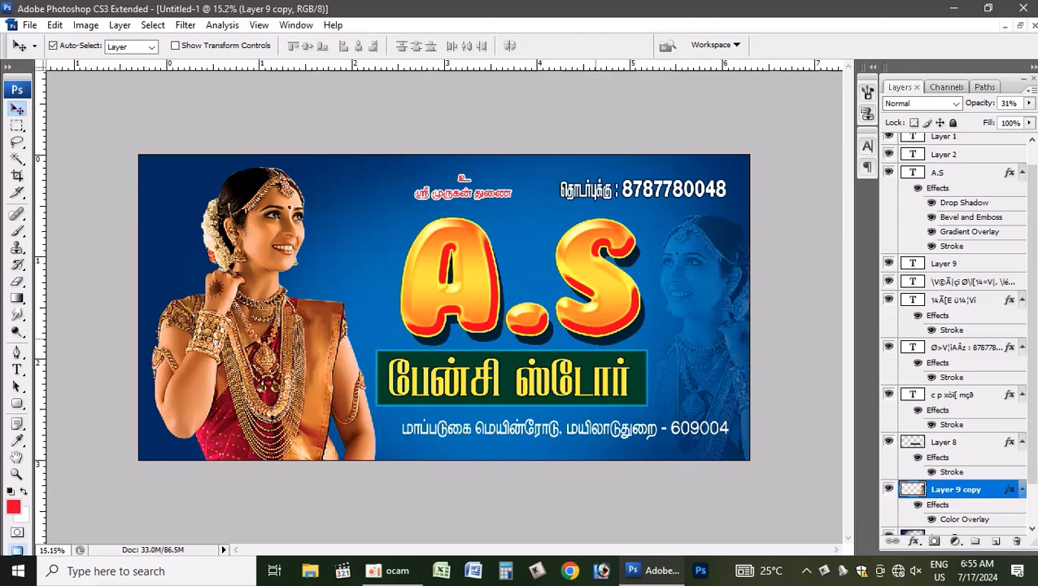
scroll(444, 308, "up", 3)
scroll(444, 308, "up", 1)
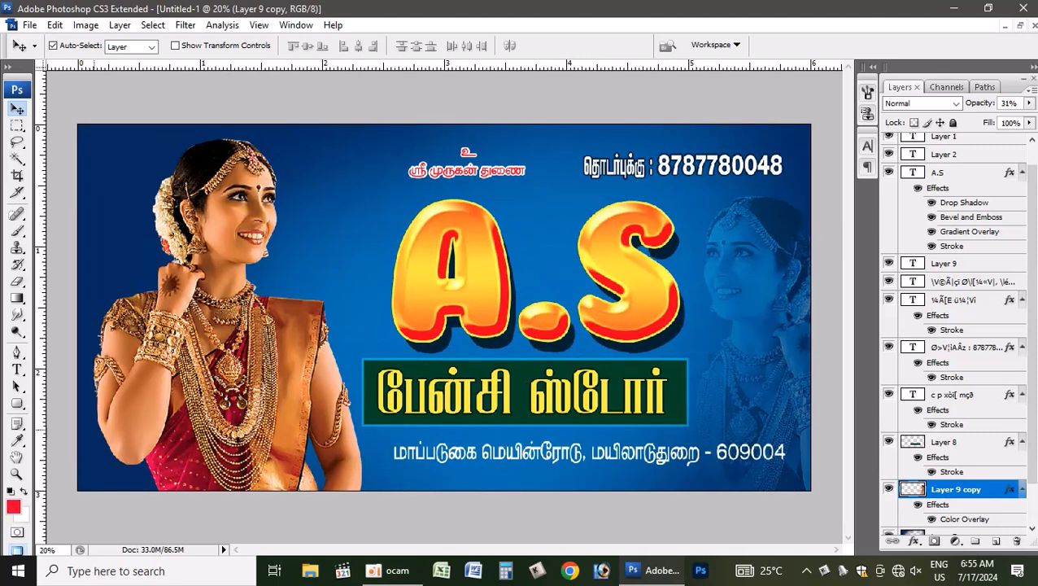
Change the font of the address line below the green box to SR-Tamil013
left_click(17, 369)
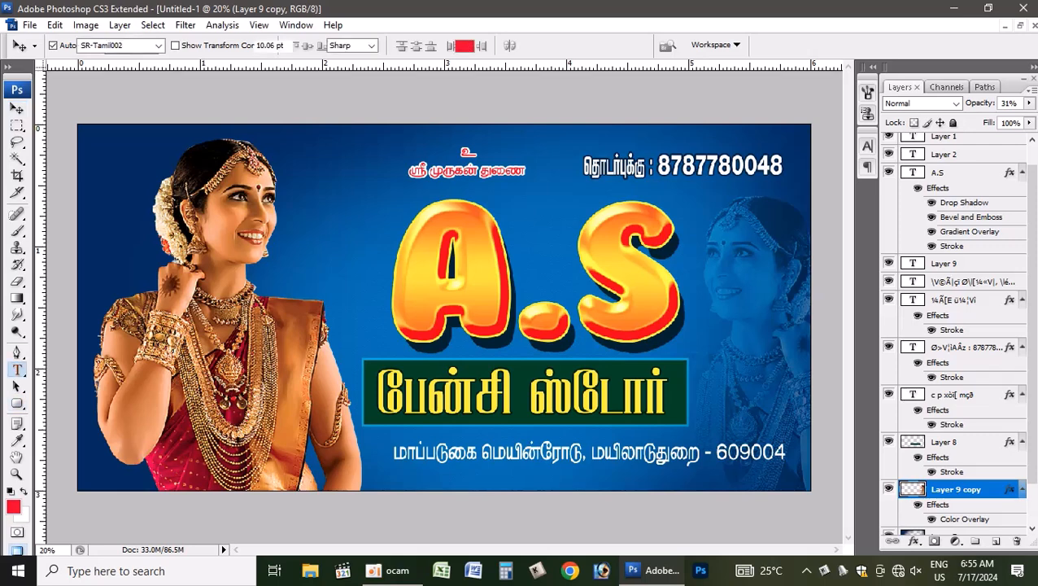
left_click_drag(393, 453, 785, 458)
left_click(114, 45)
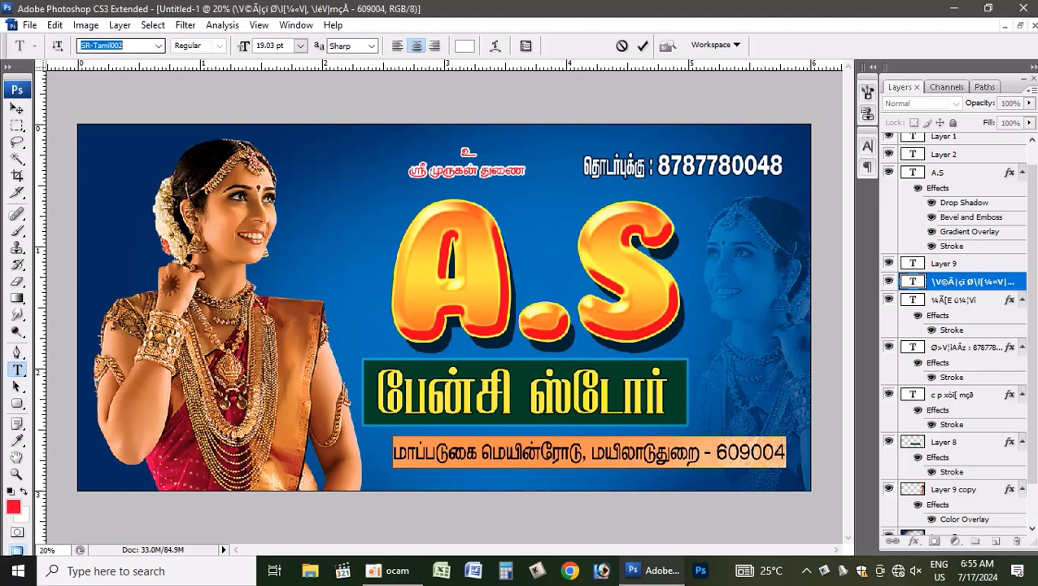
key("Down")
key("Down")
key("Down")
key("Down")
key("Down")
key("Down")
key("Down")
key("Down")
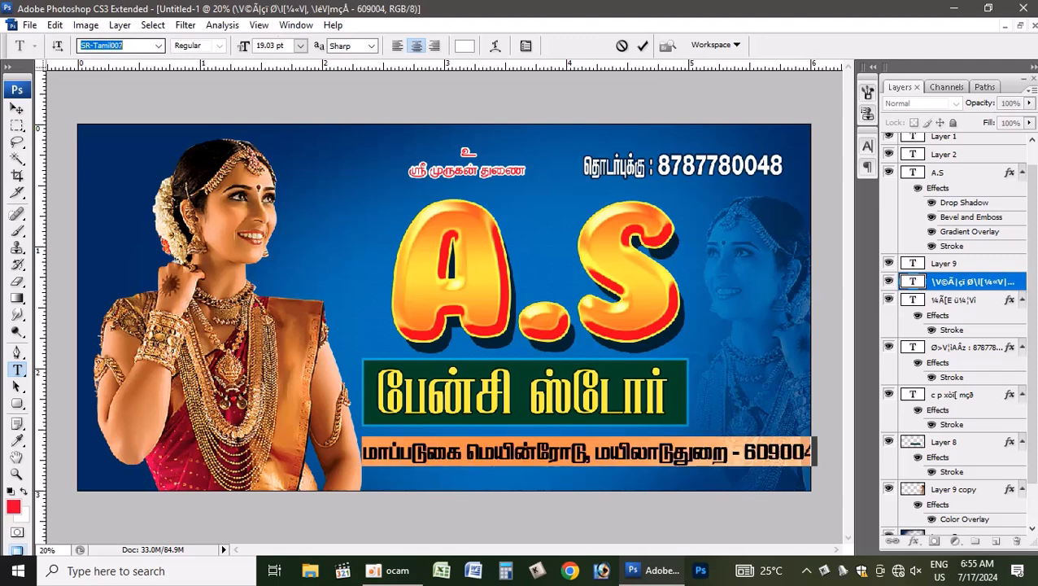
key("Down")
key("Down")
key("Down")
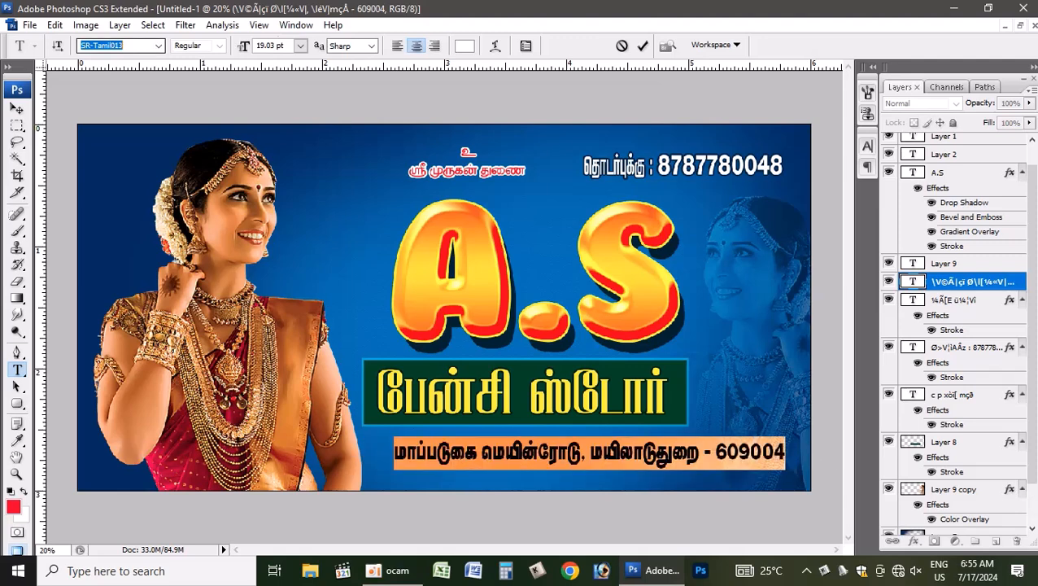
left_click(17, 109)
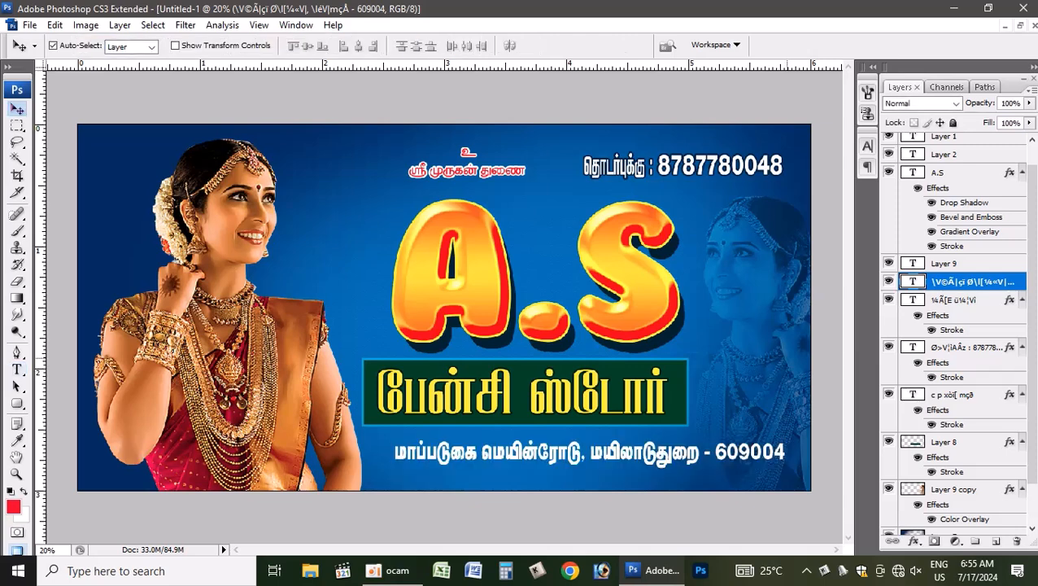